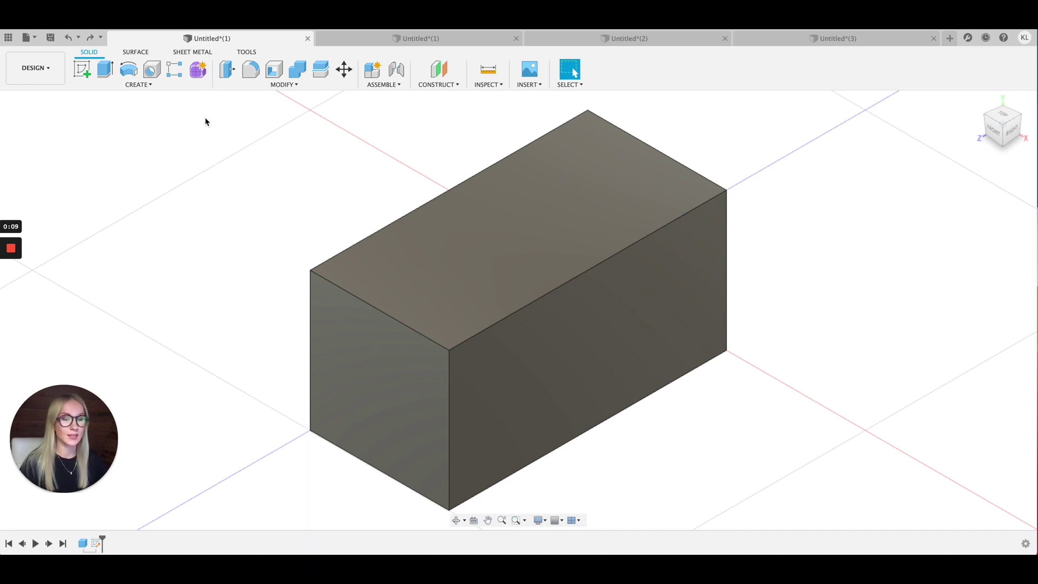
Start a new sketch on the long vertical side face of the box
left_click(138, 86)
left_click(132, 107)
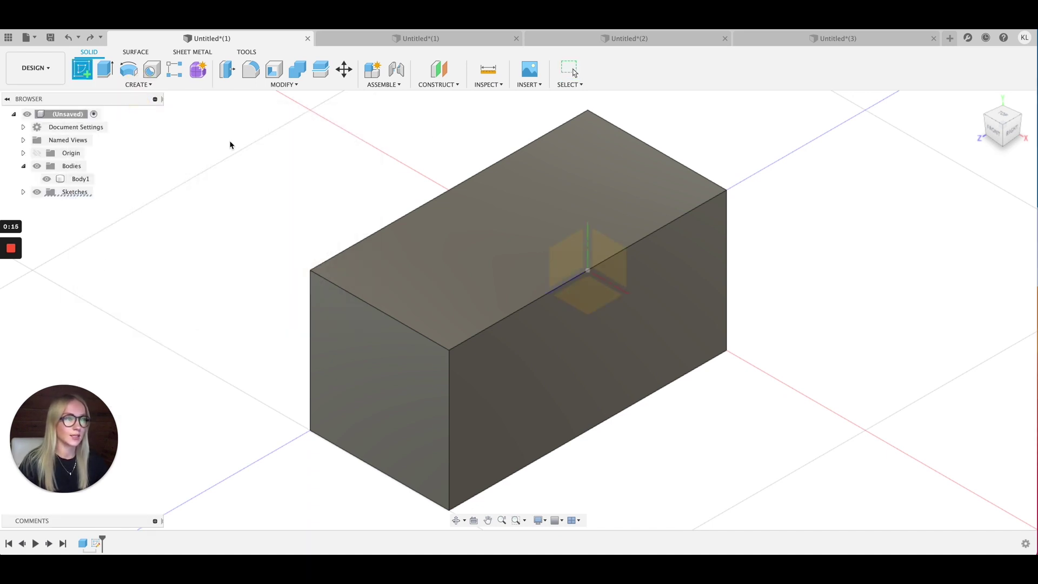
left_click(551, 370)
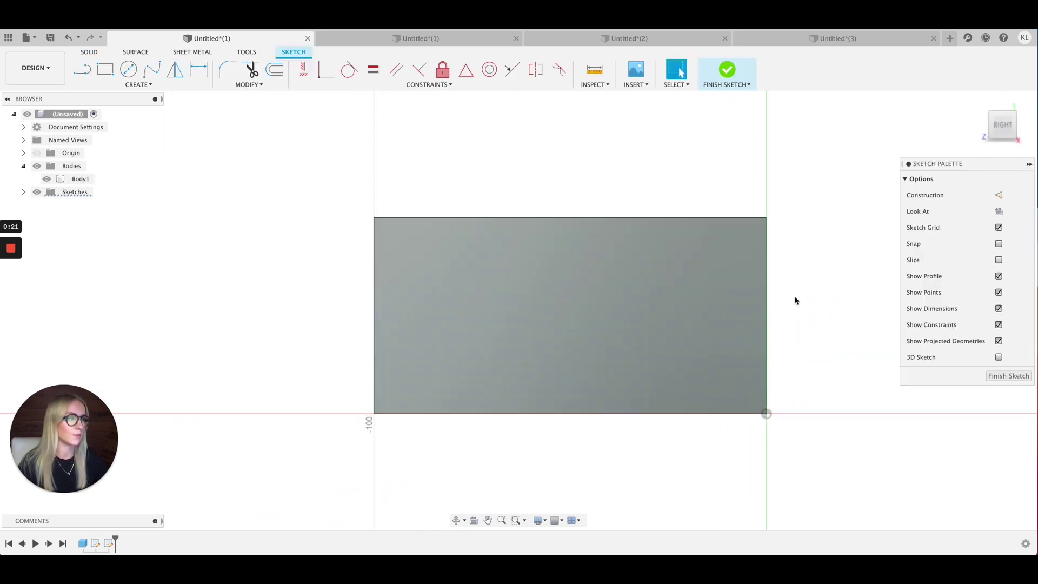
scroll(794, 301, "up", 1)
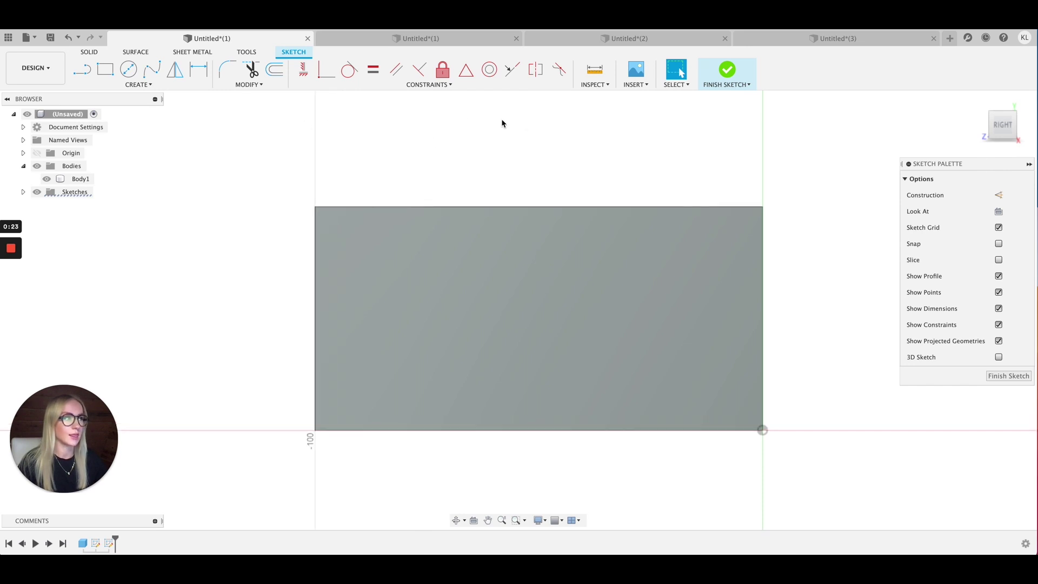
Place a sketch text frame across most of the face and enter the text "3D BUNNY"
left_click(168, 86)
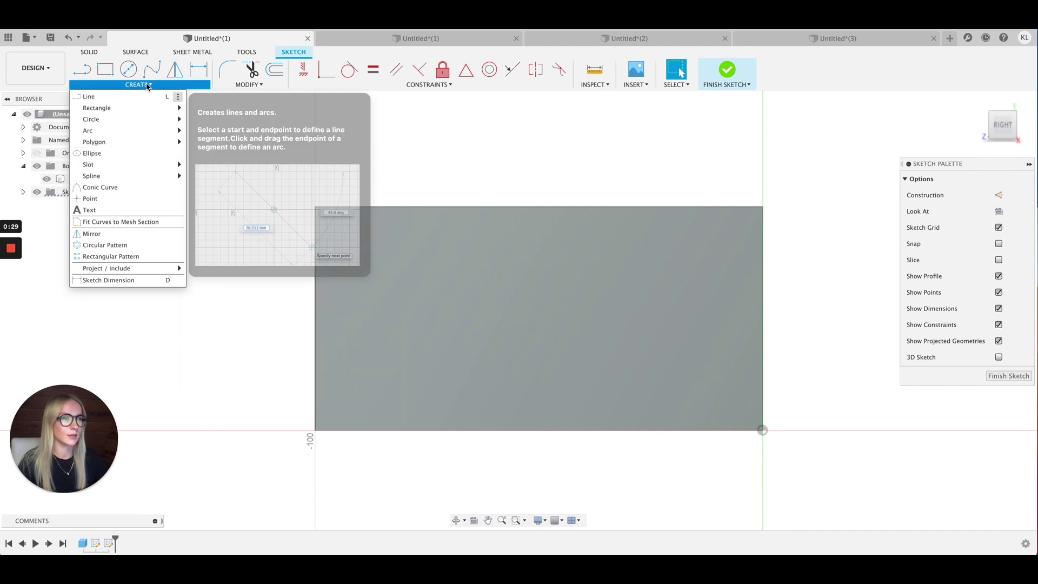
left_click(105, 211)
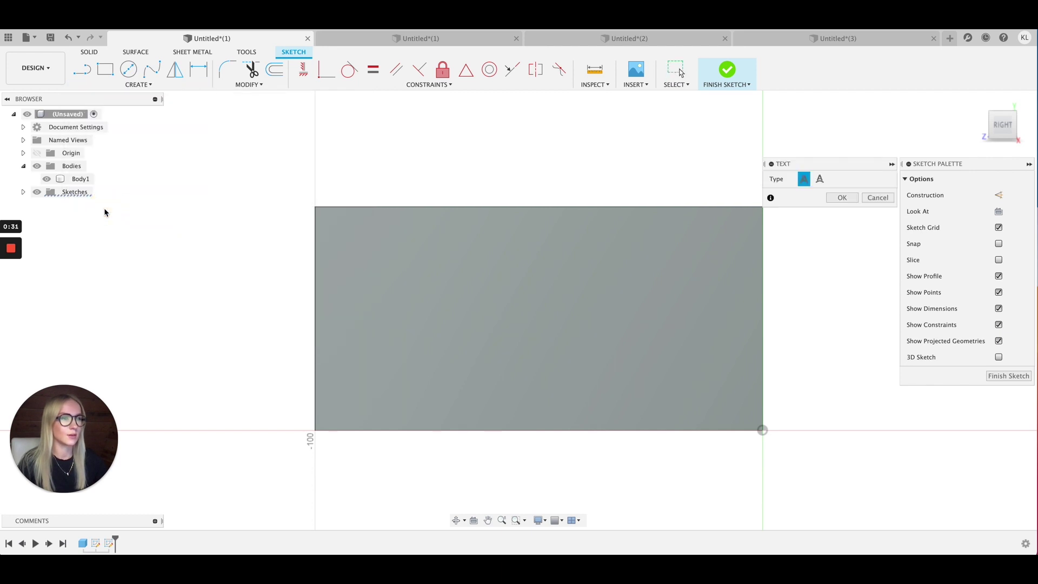
left_click_drag(343, 252, 741, 392)
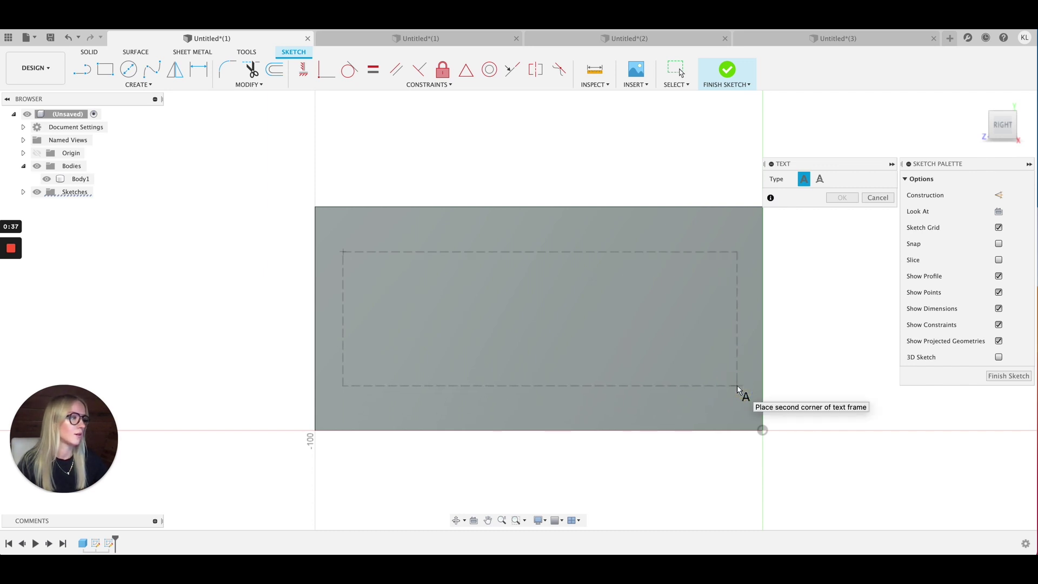
left_click(739, 384)
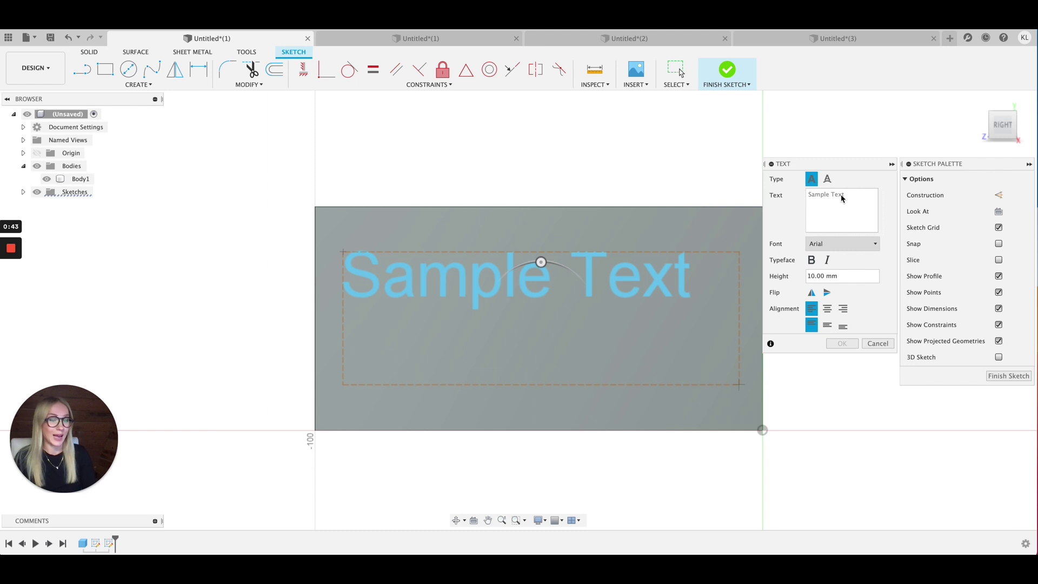
type("3D BUNNY")
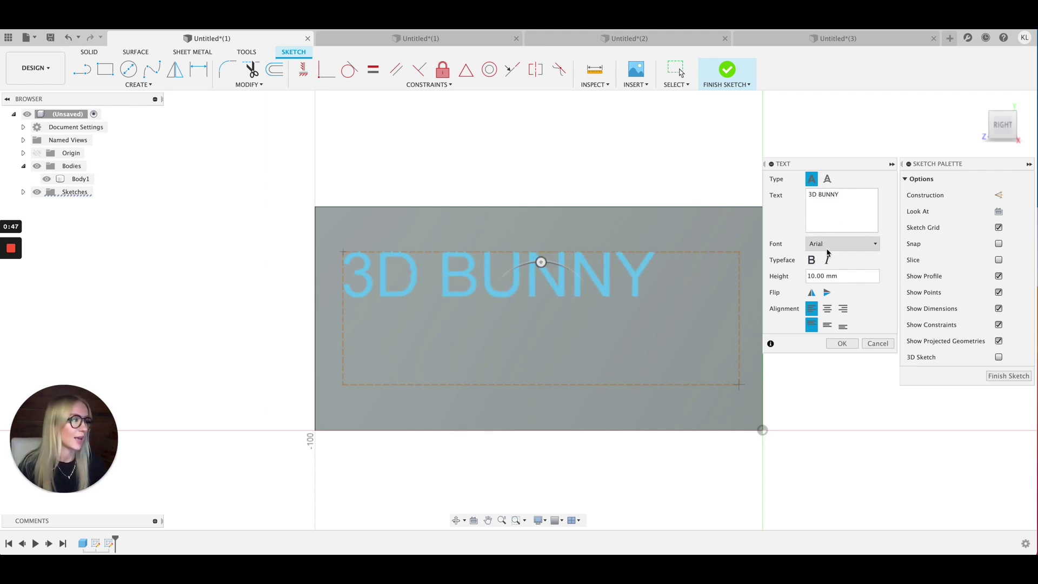
Keep the Arial font, make the text bold, and align it to the center and middle of its frame
left_click(854, 244)
left_click(843, 297)
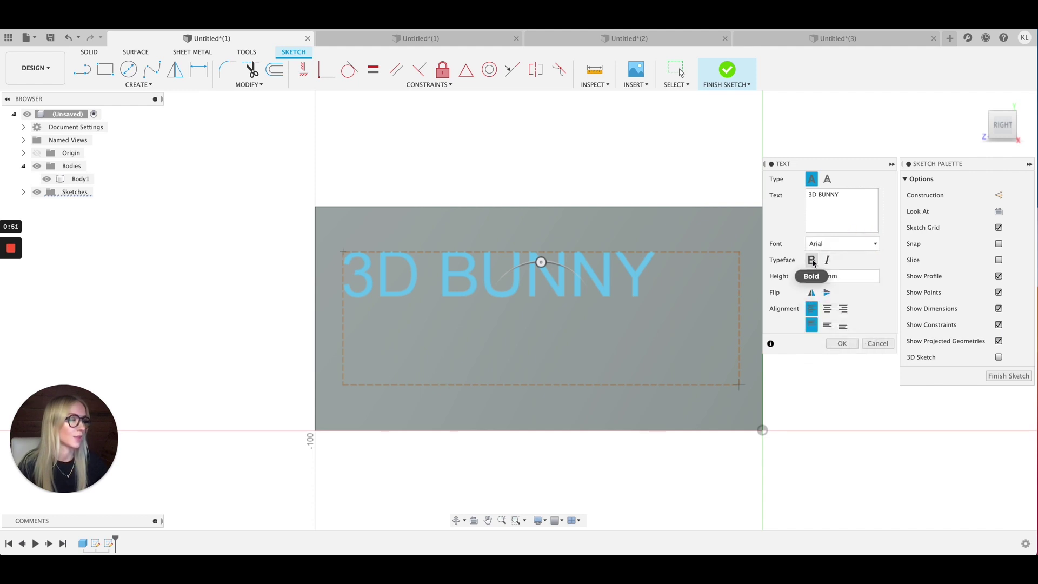
left_click(813, 262)
left_click(827, 308)
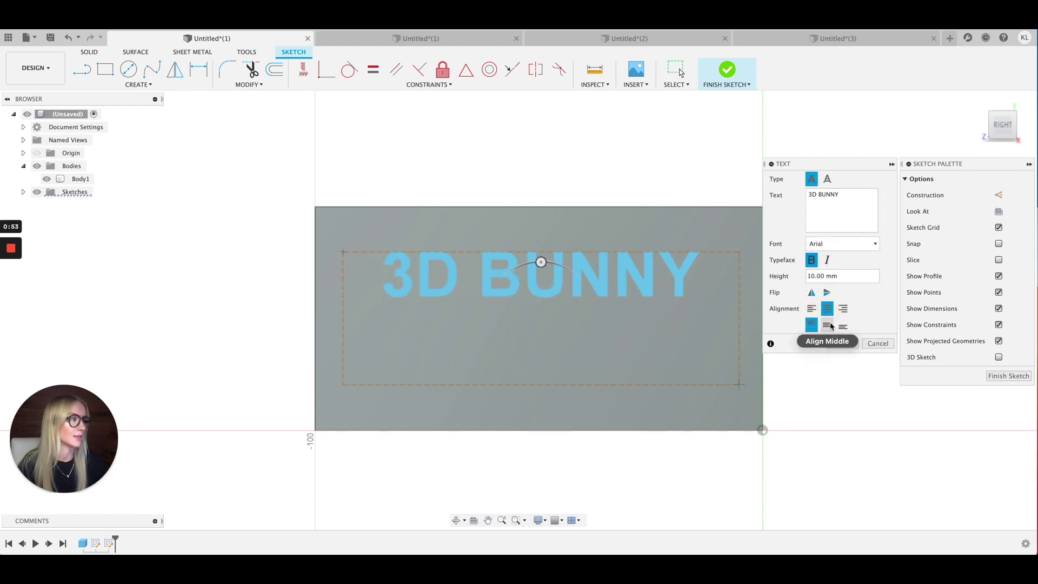
left_click(828, 324)
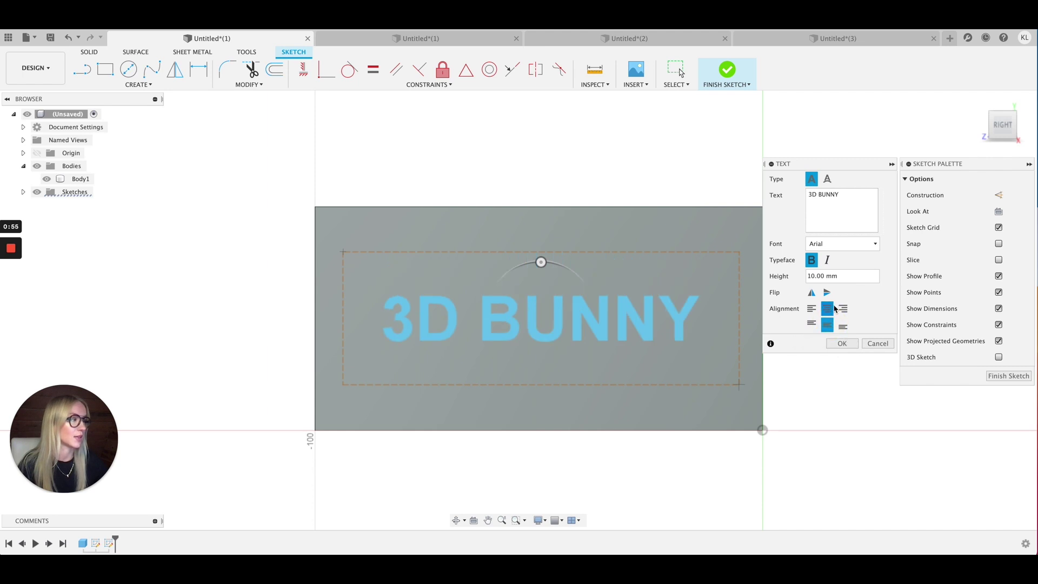
Preview the text flipped horizontally and vertically, switching each flip off again
left_click(812, 293)
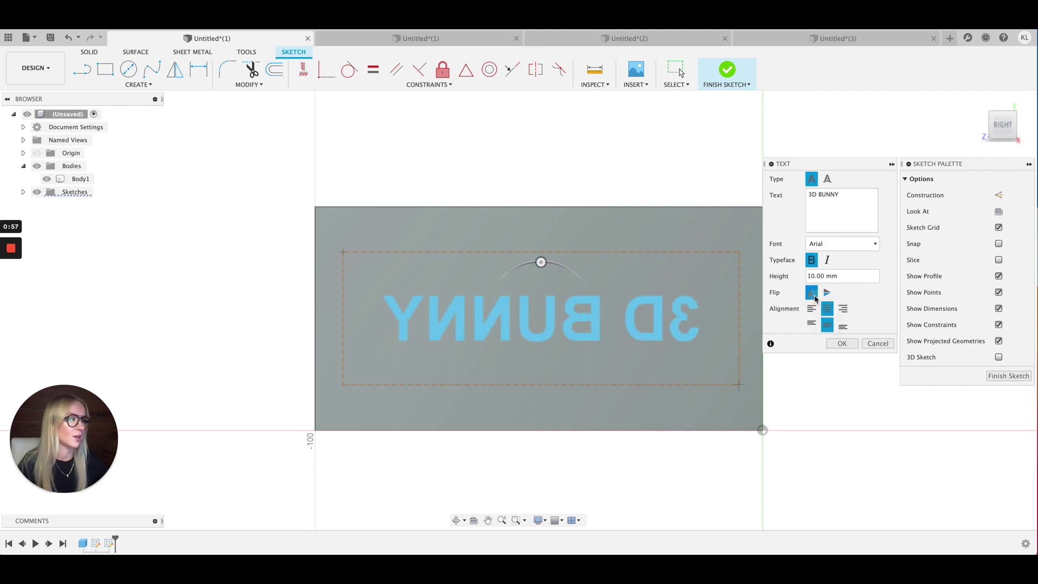
left_click(813, 293)
left_click(827, 293)
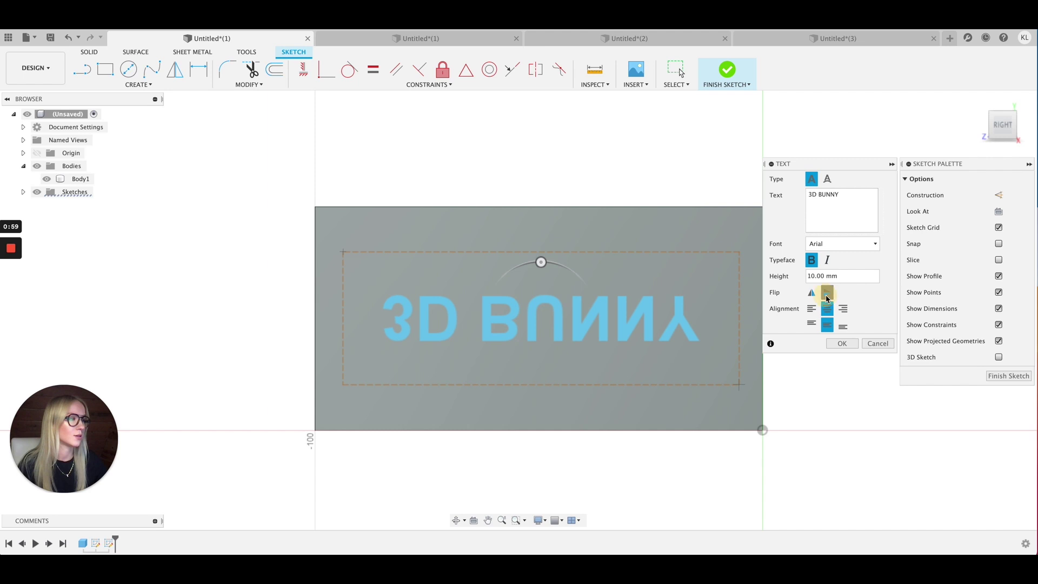
left_click(826, 294)
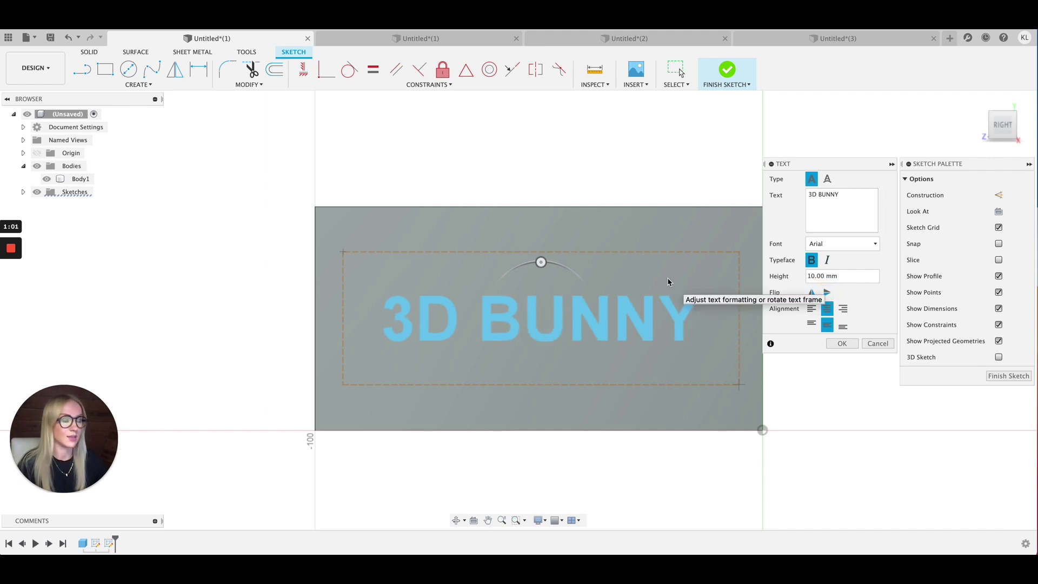
Set the text height to 12 mm, confirm the text and finish the sketch
double_click(821, 275)
type("12")
key("Return")
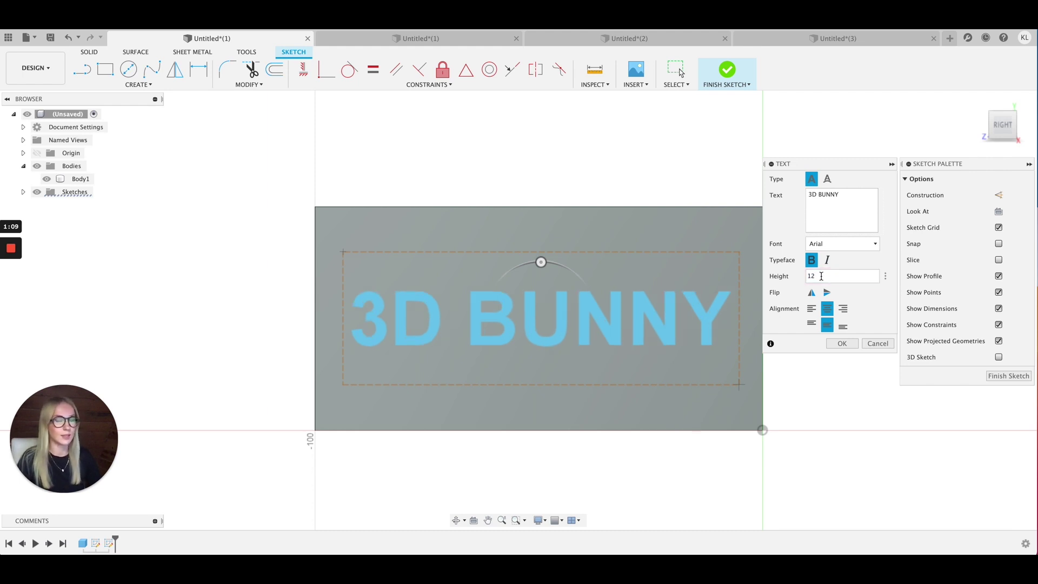
key("Return")
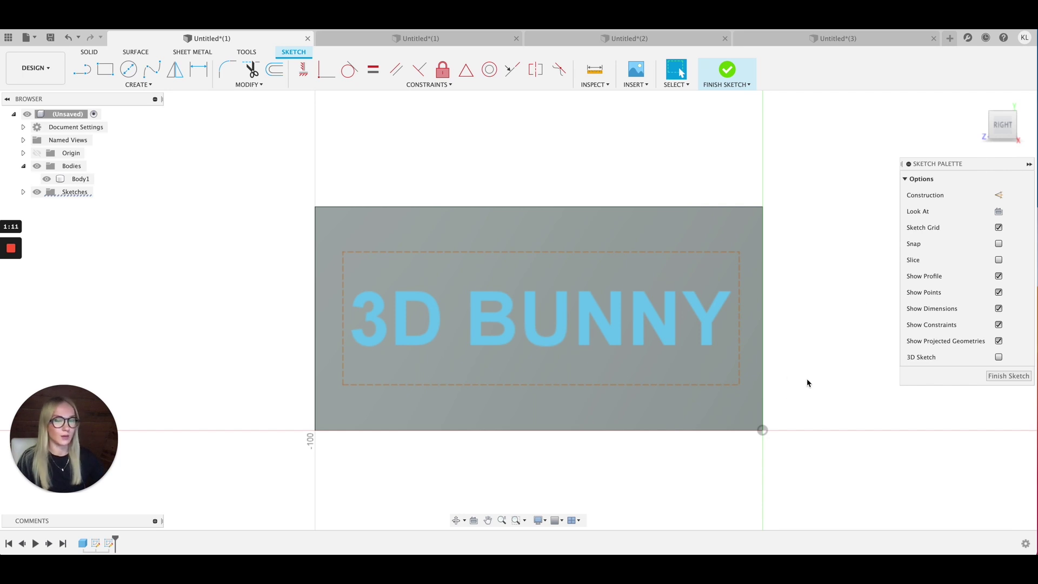
left_click(726, 75)
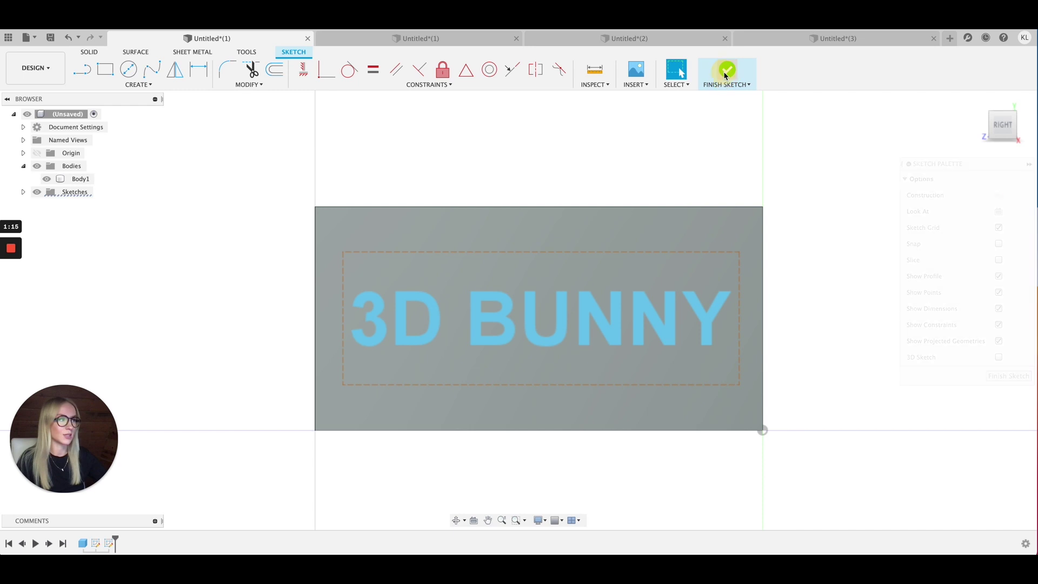
Hide and show again the box body and the sketches to compare them from an angled view
mouse_move(998, 127)
middle_mouse_down("shift")
mouse_move(862, 141)
mouse_move(923, 135)
mouse_move(871, 114)
mouse_move(927, 131)
middle_mouse_up("shift")
left_click(46, 179)
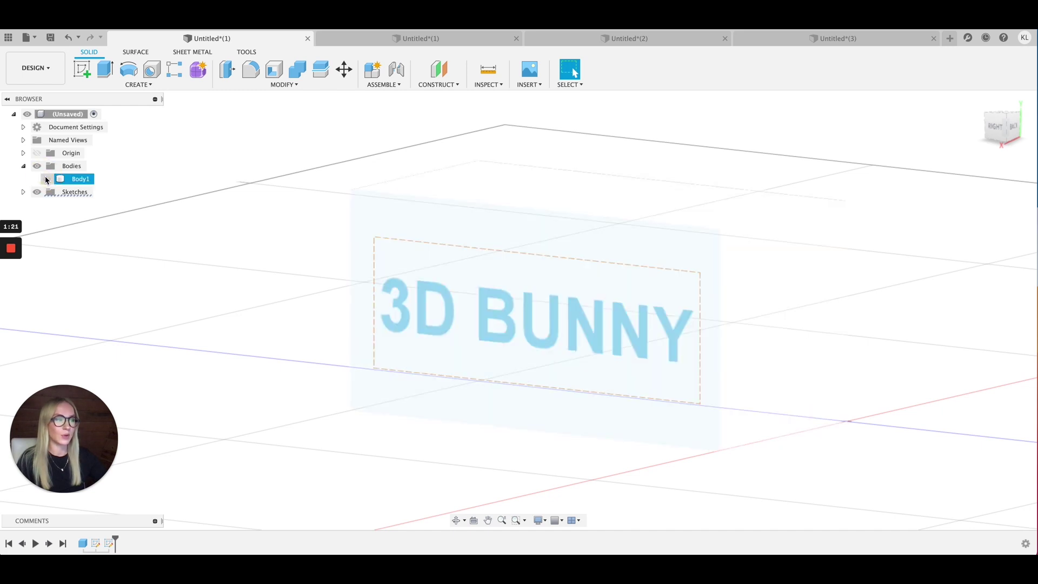
left_click(46, 179)
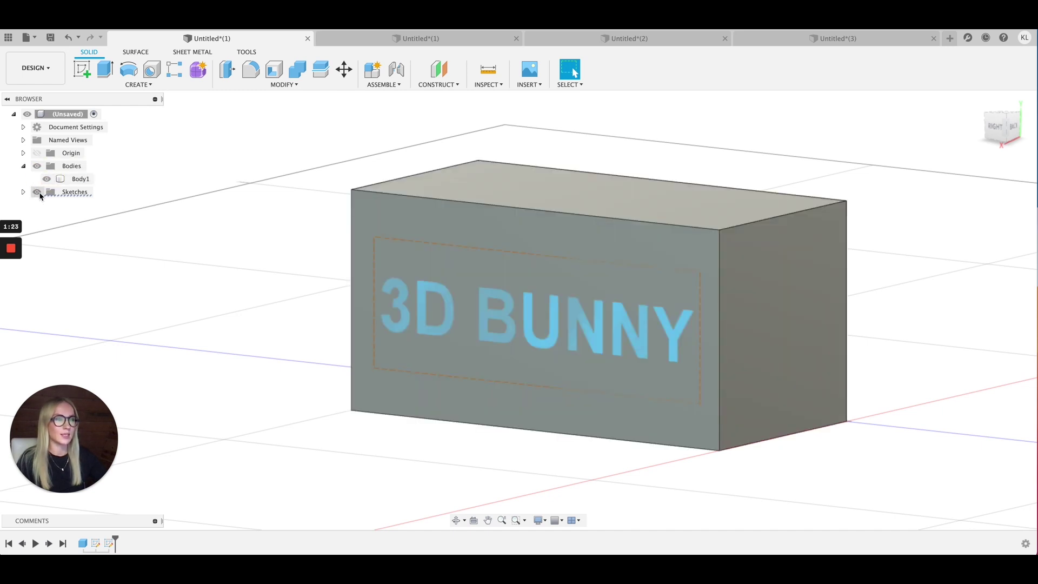
left_click(37, 192)
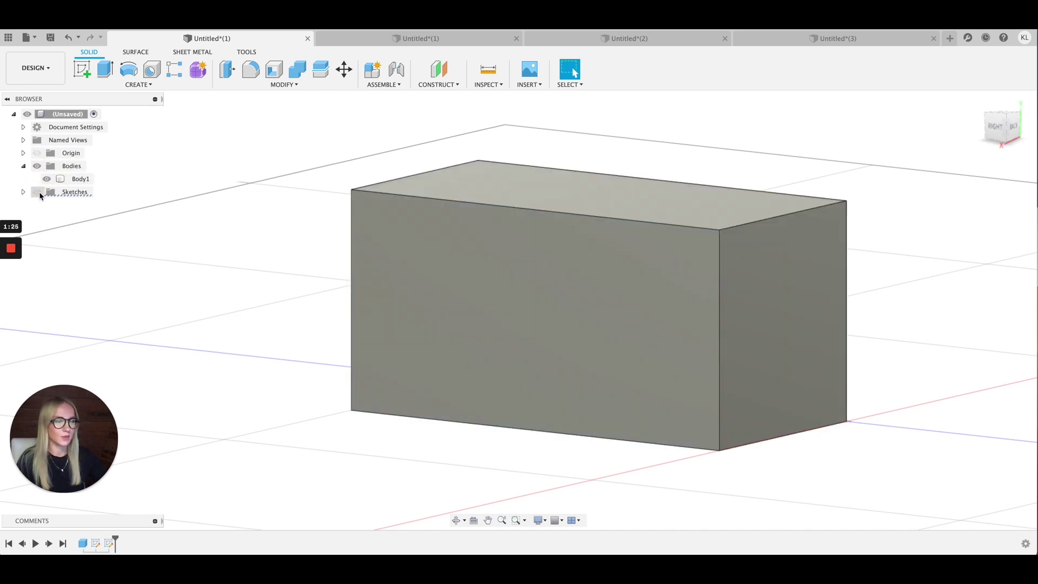
left_click(36, 192)
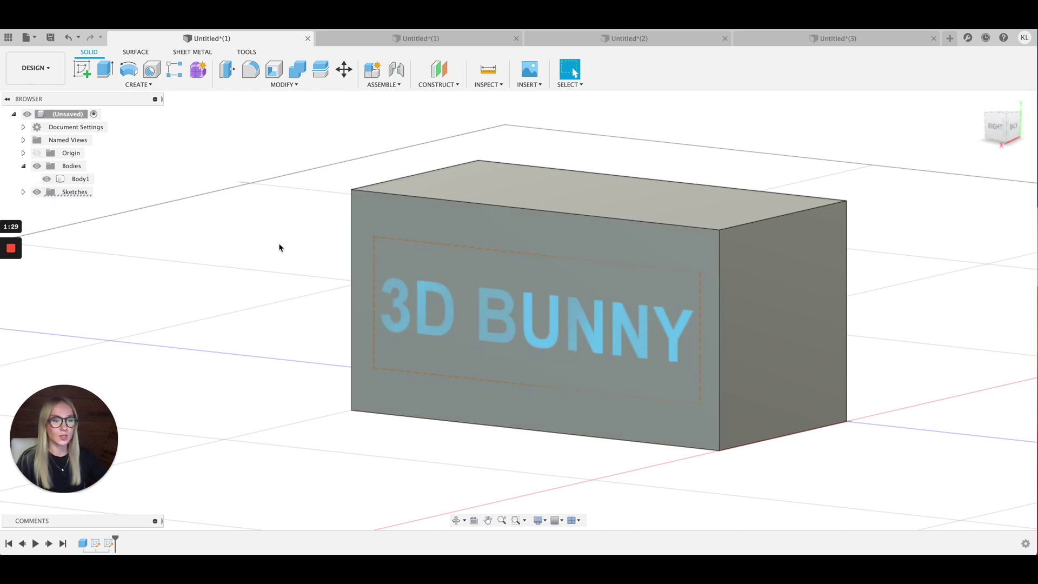
Try extruding the 3D BUNNY text as a 6 mm deep cut into the box and cancel the operation
key("e")
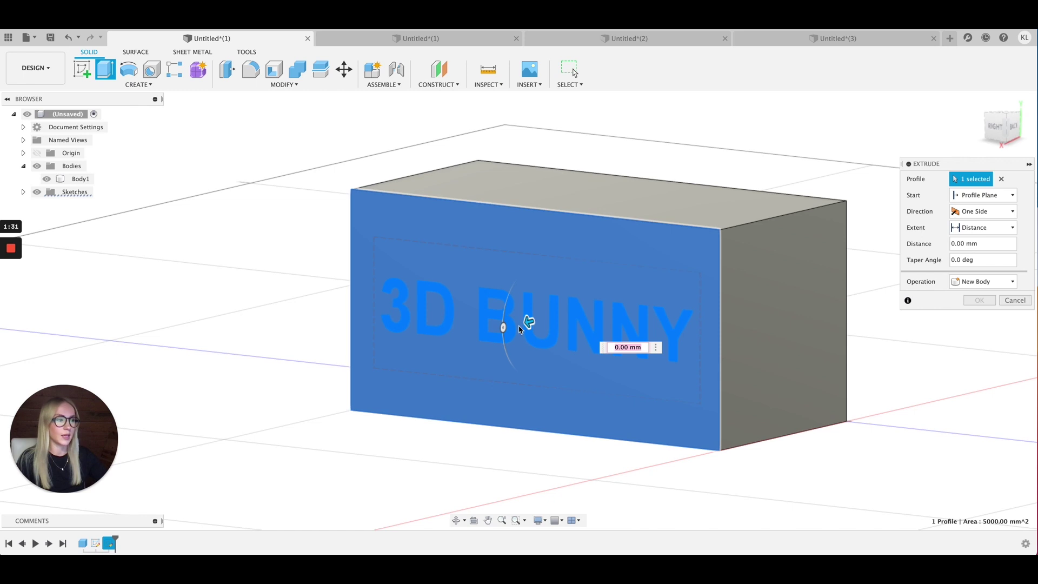
left_click(433, 227)
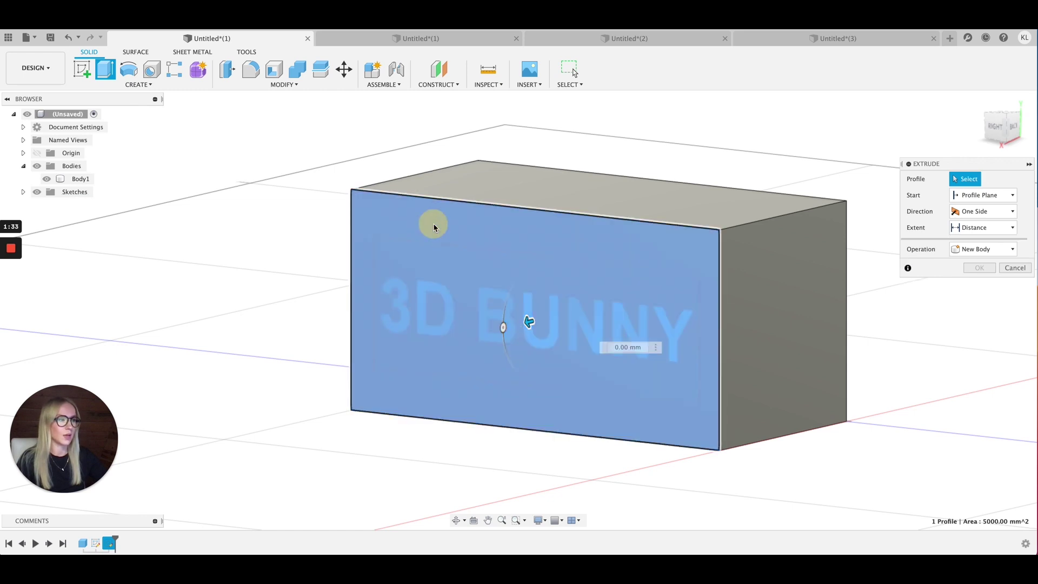
left_click(431, 291)
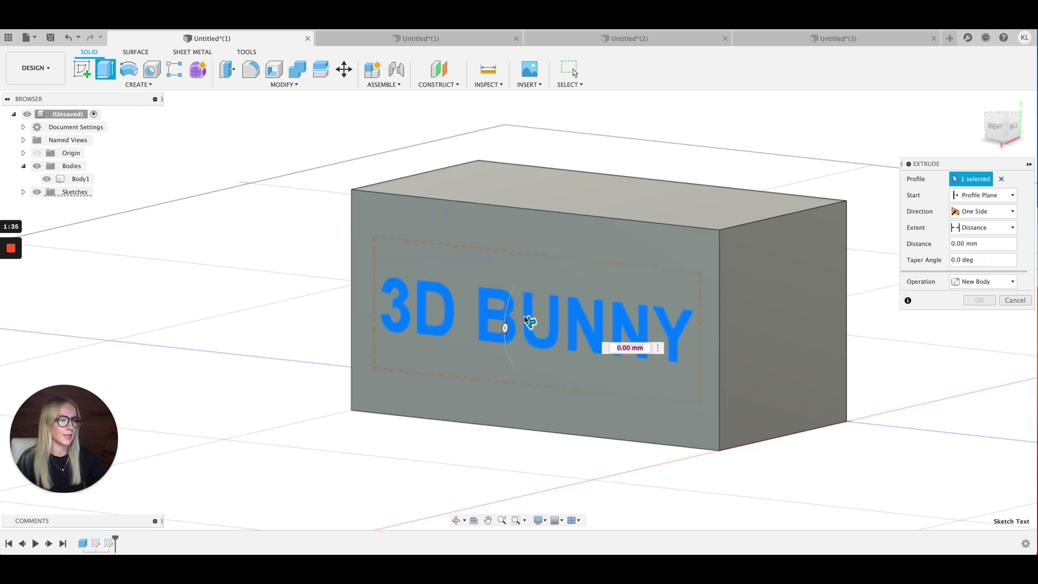
left_click_drag(483, 328, 558, 316)
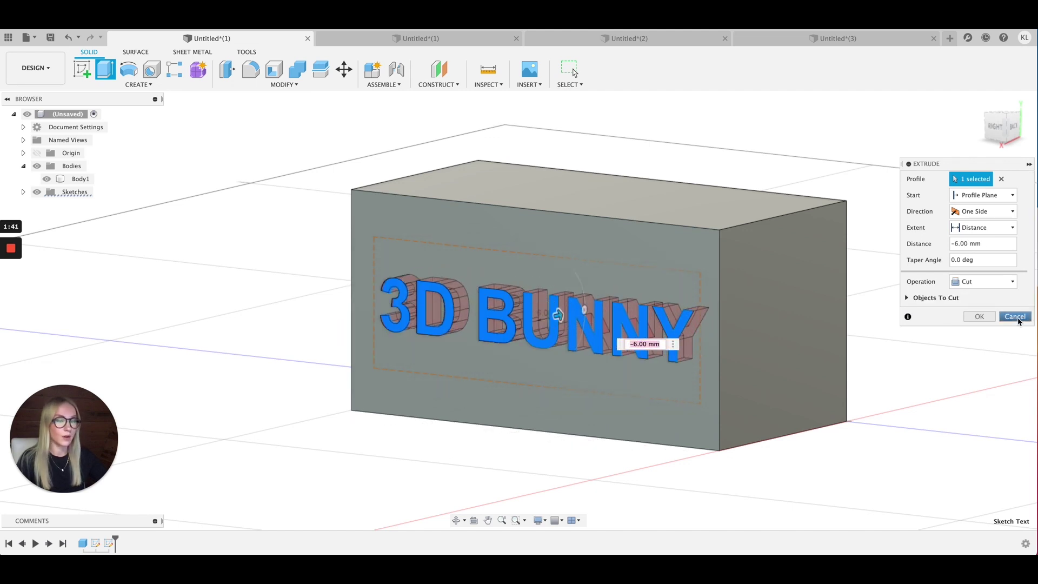
left_click(1016, 317)
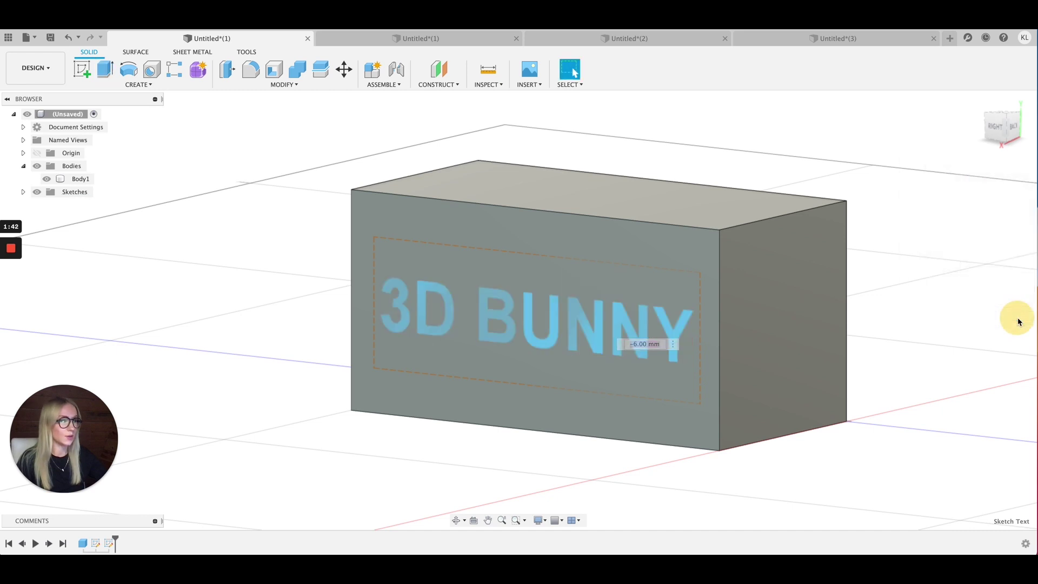
Start an Emboss feature with the 3D BUNNY text as the profile and the box's long side face as the target
left_click(156, 86)
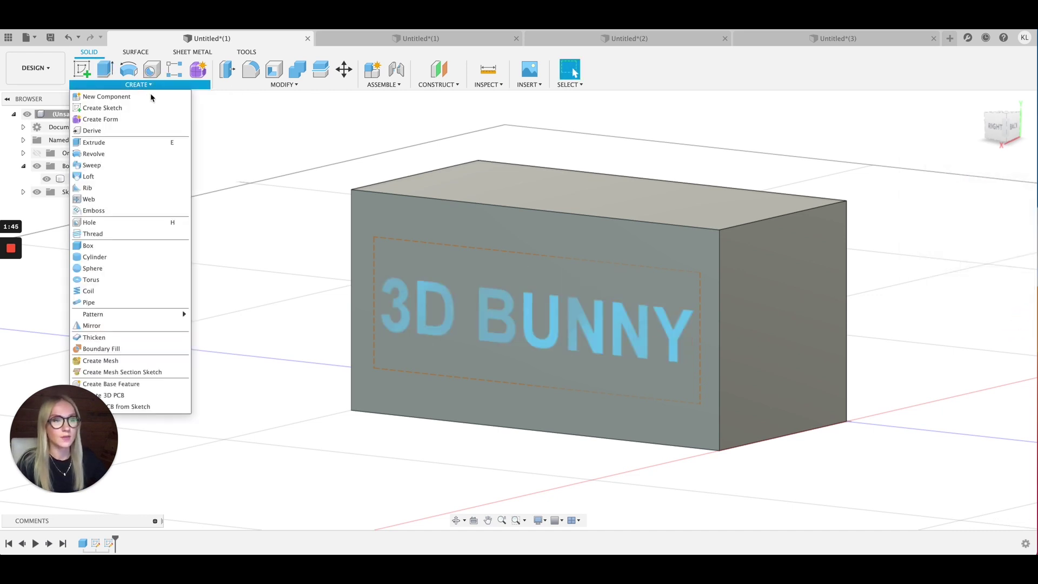
left_click(124, 210)
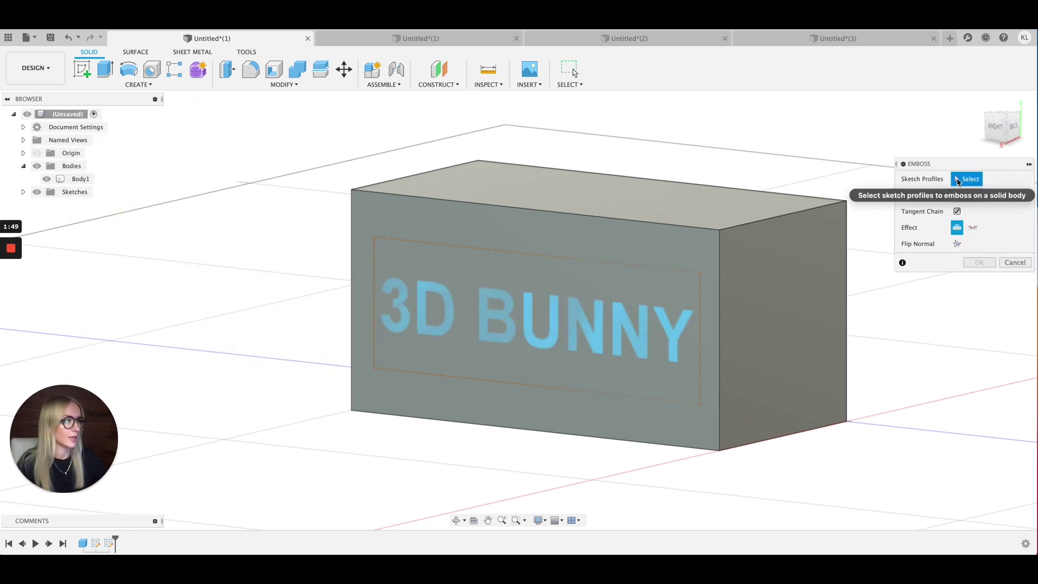
left_click(437, 291)
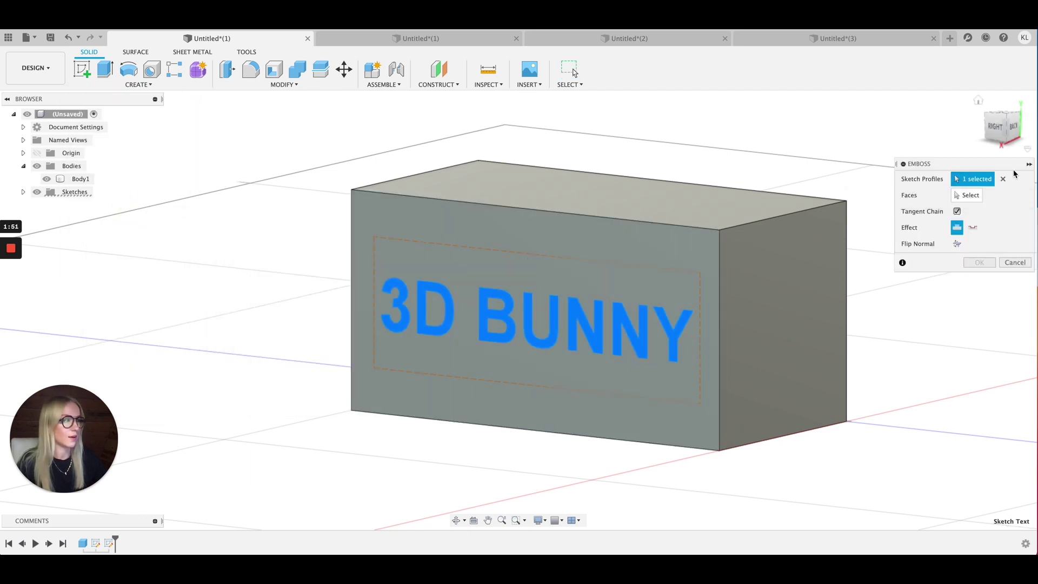
left_click(967, 195)
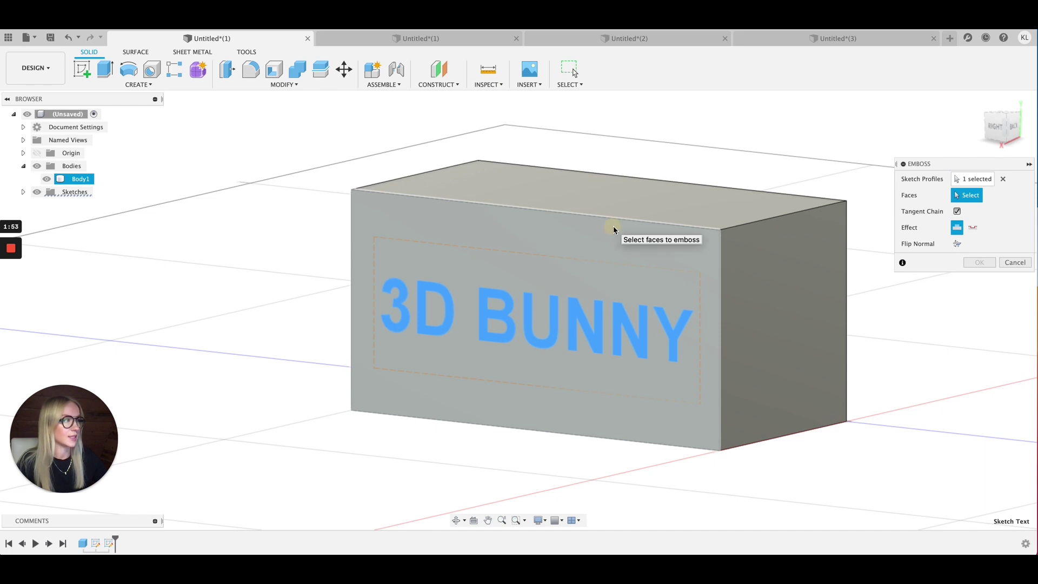
left_click(614, 230)
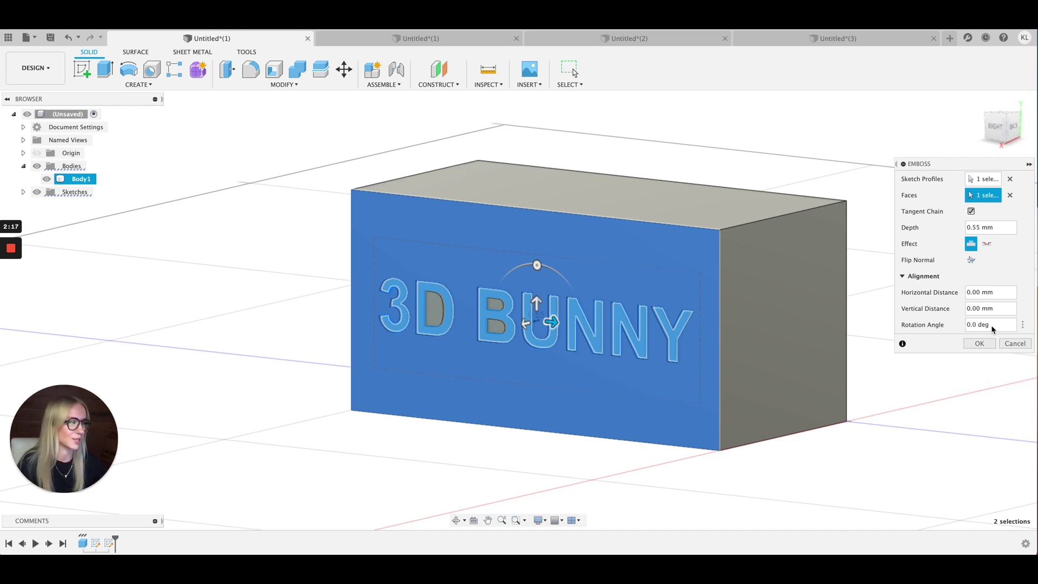
Compare the Emboss and Deboss effects on the text and set the effect to Deboss
left_click(988, 244)
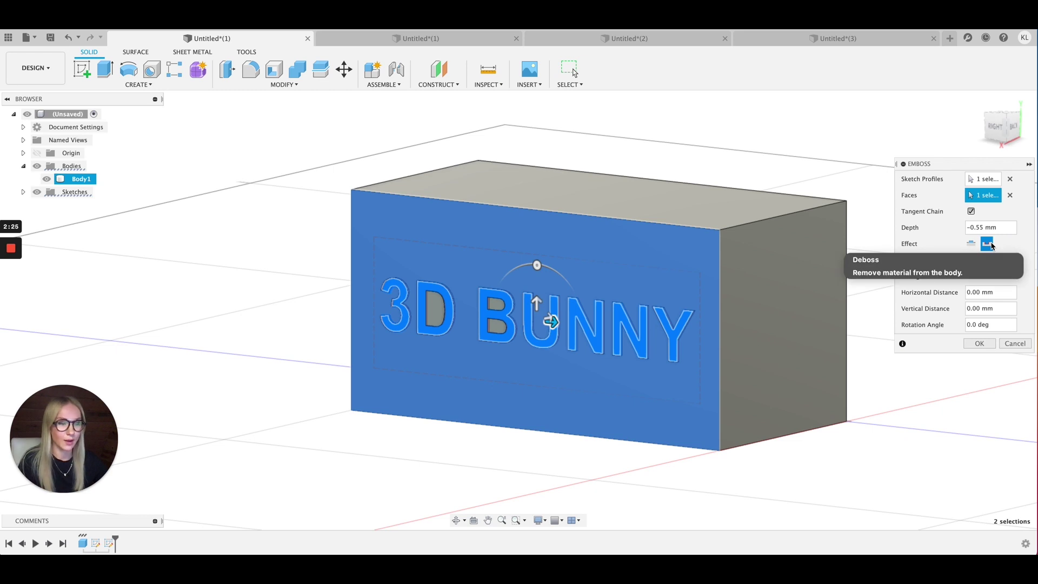
left_click(970, 244)
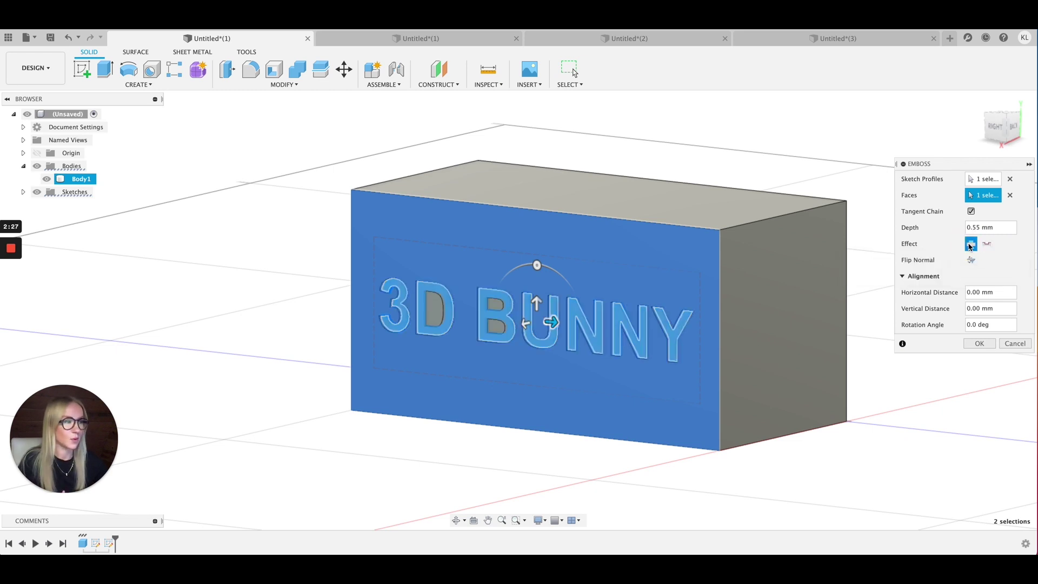
left_click(1017, 132)
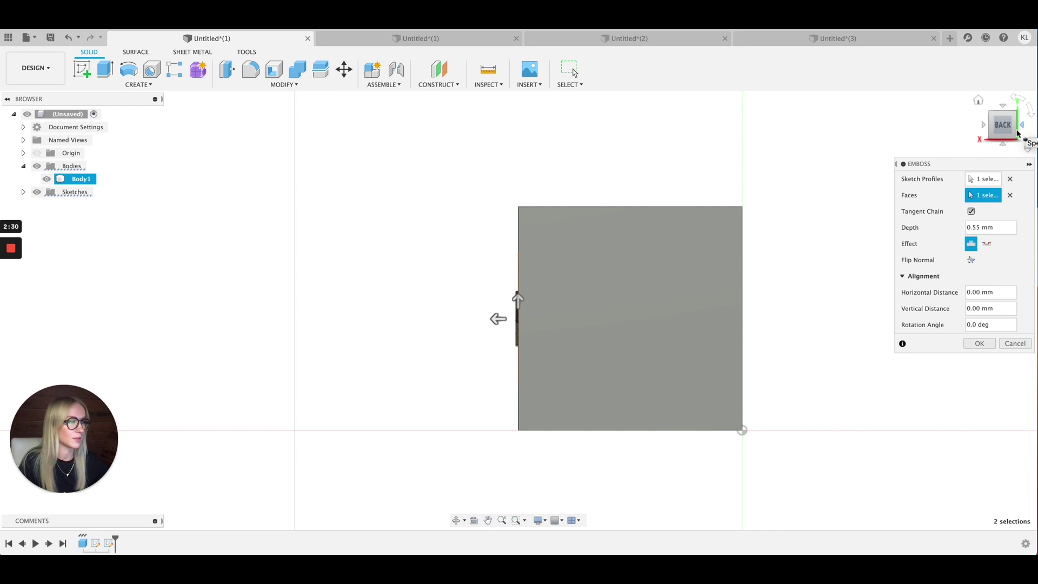
left_click(984, 125)
left_click(985, 245)
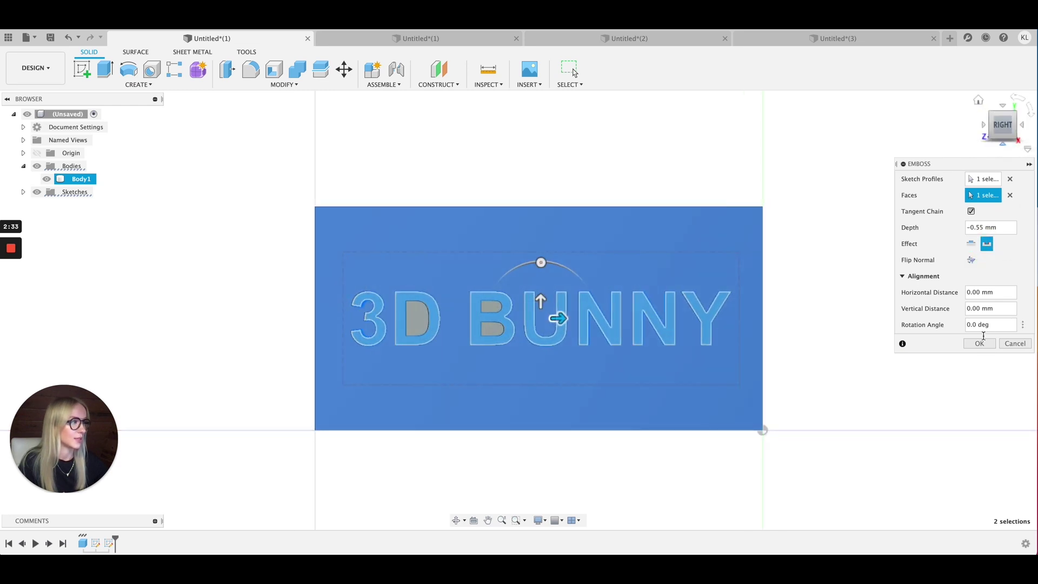
Apply the Deboss of the 3D BUNNY text to the box's long side face and inspect the engraving from an angle
left_click(980, 344)
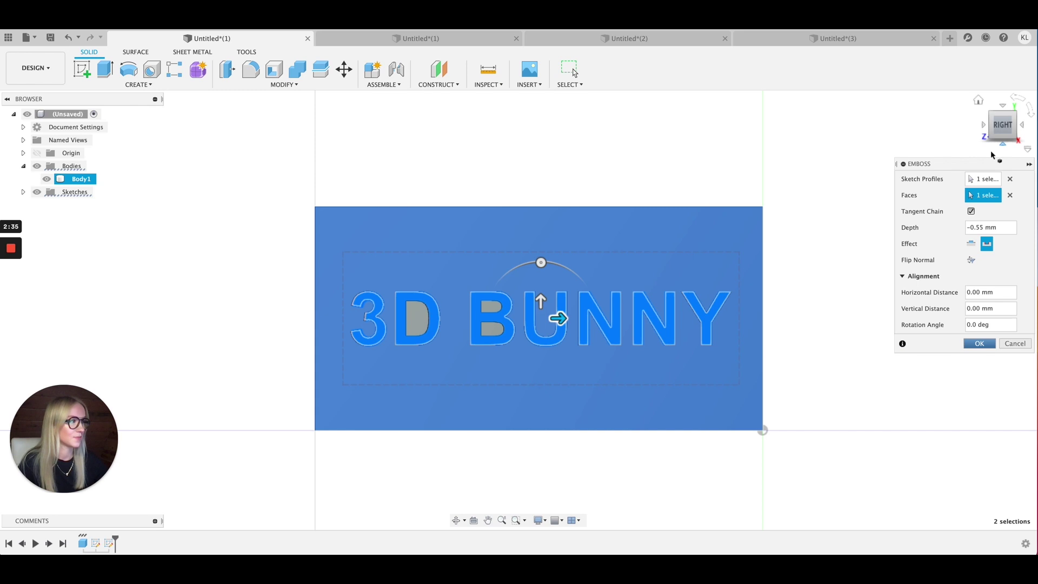
left_click_drag(1008, 126, 951, 133)
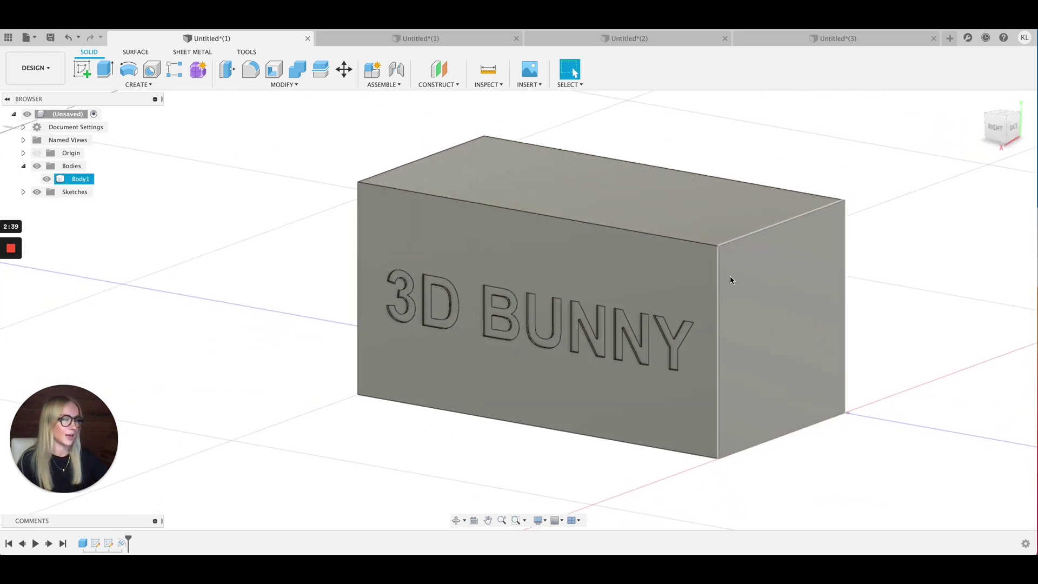
scroll(512, 294, "up", 5)
scroll(512, 294, "up", 1)
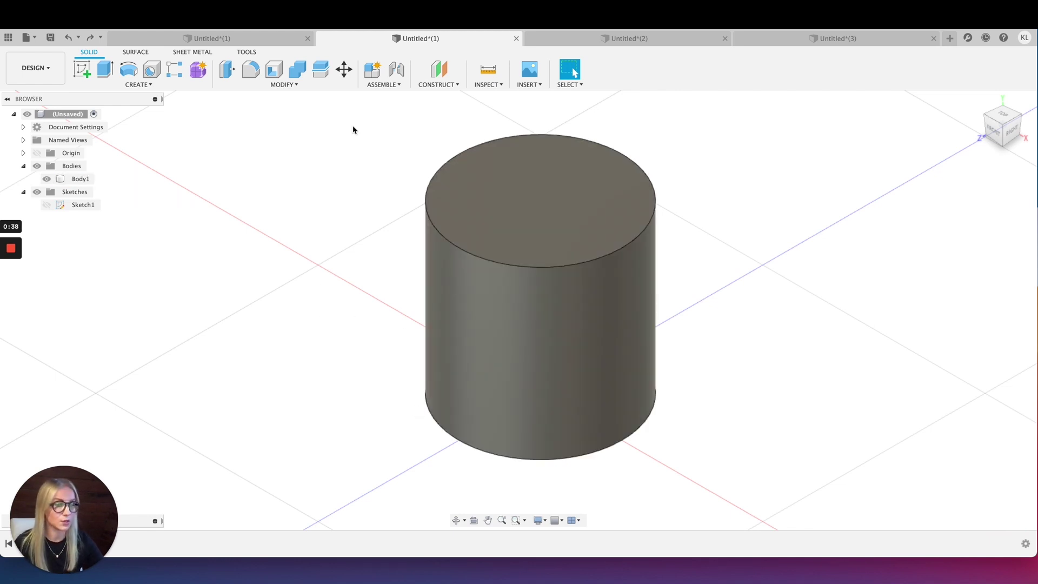
In the cylinder design, create a construction plane offset 70 mm from the XY plane, in front of the cylinder
left_click(439, 76)
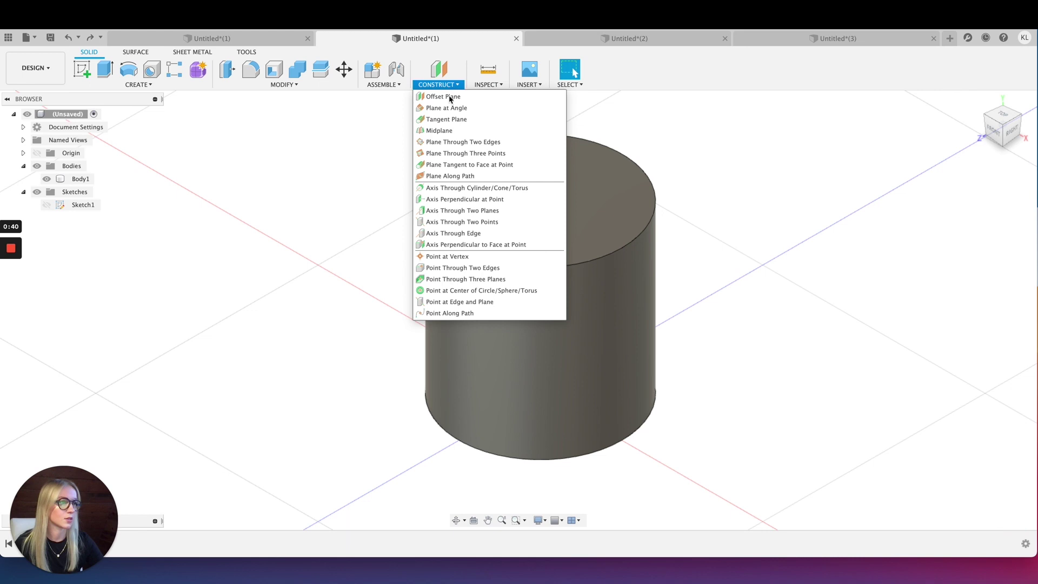
left_click(449, 97)
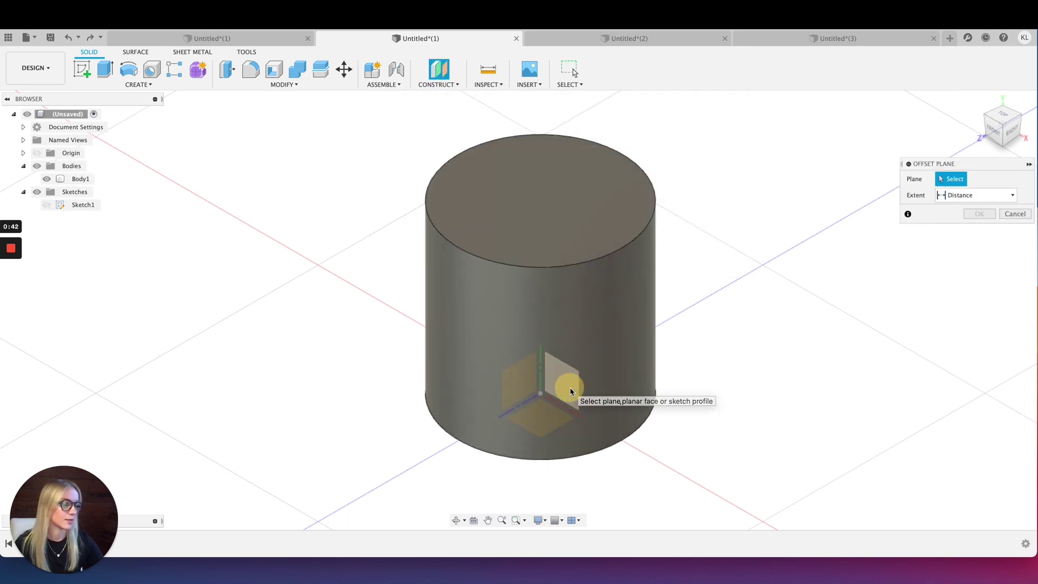
left_click(569, 392)
left_click_drag(569, 394, 406, 478)
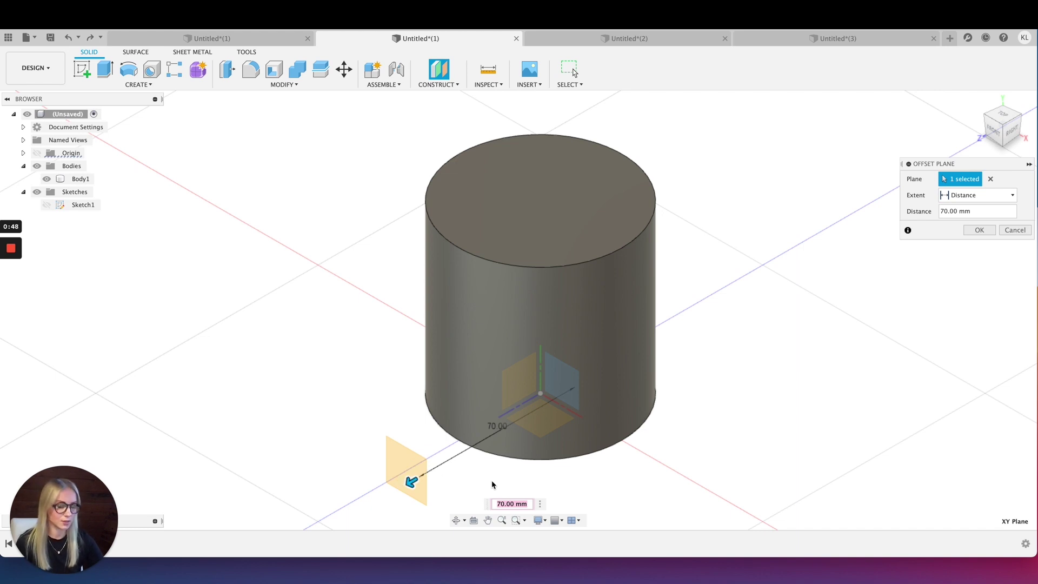
key("Return")
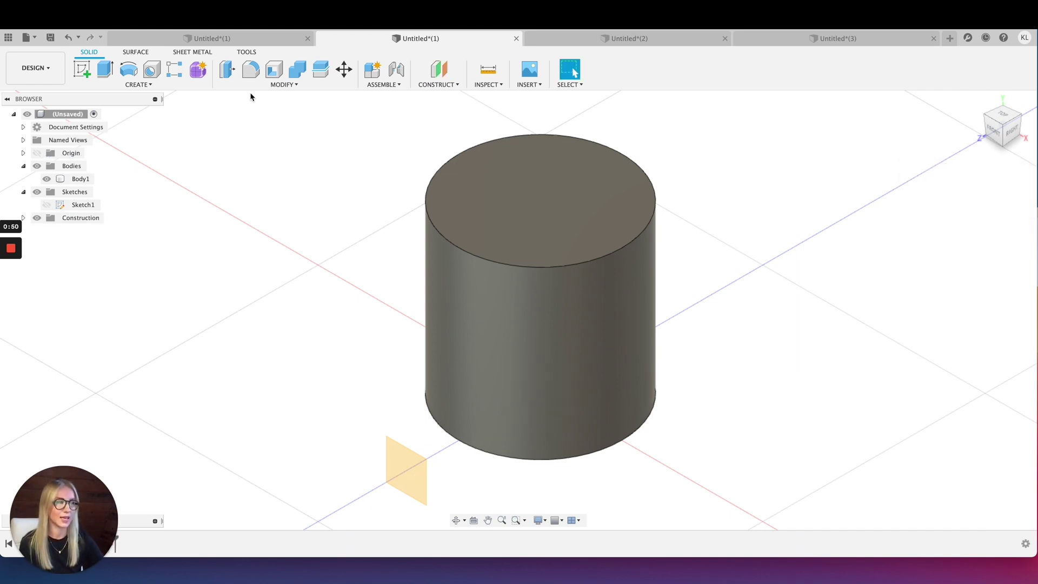
Start a sketch on the offset construction plane in front of the cylinder
left_click(157, 85)
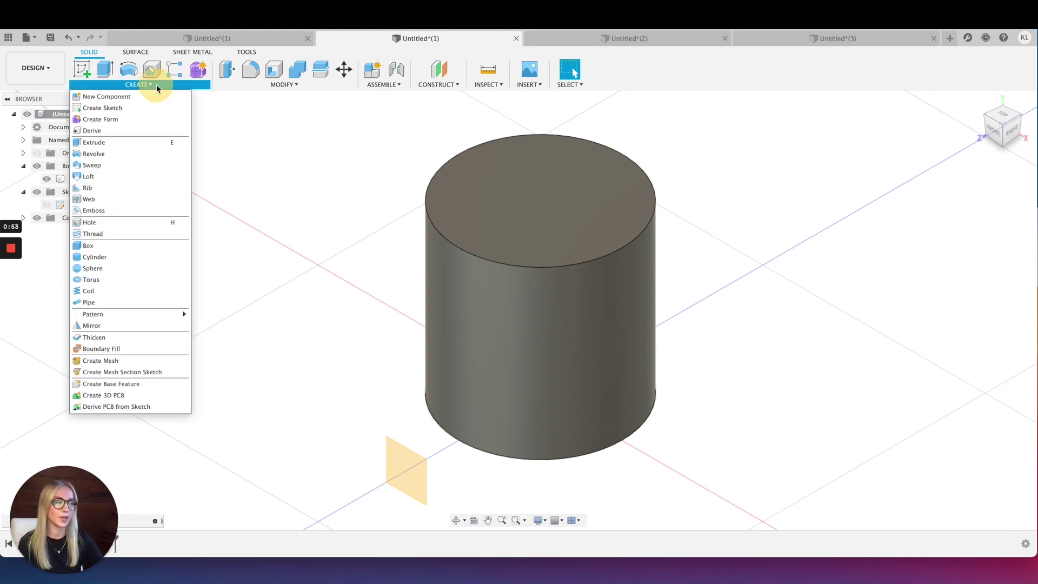
left_click(130, 108)
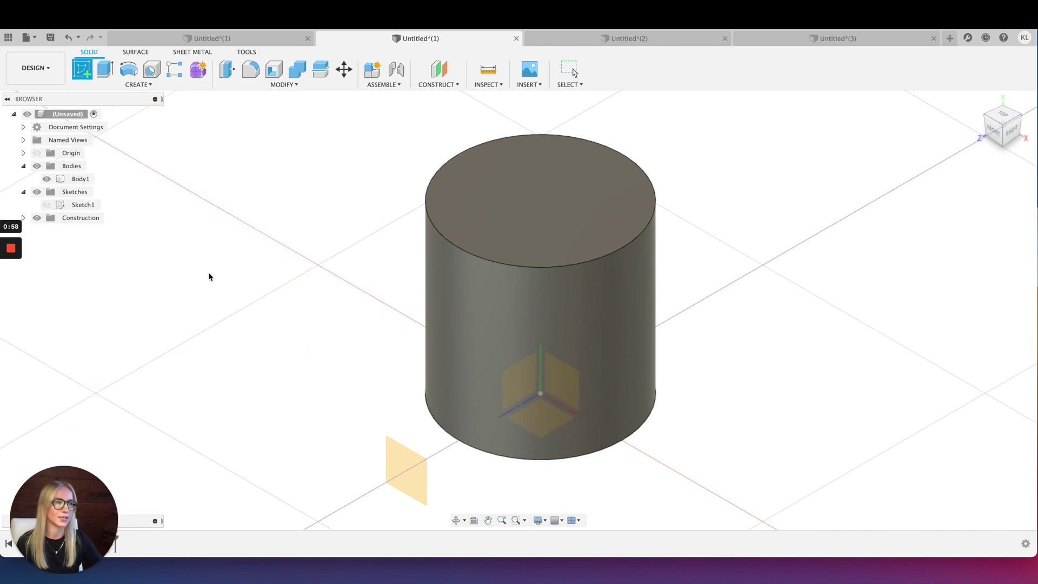
left_click(415, 469)
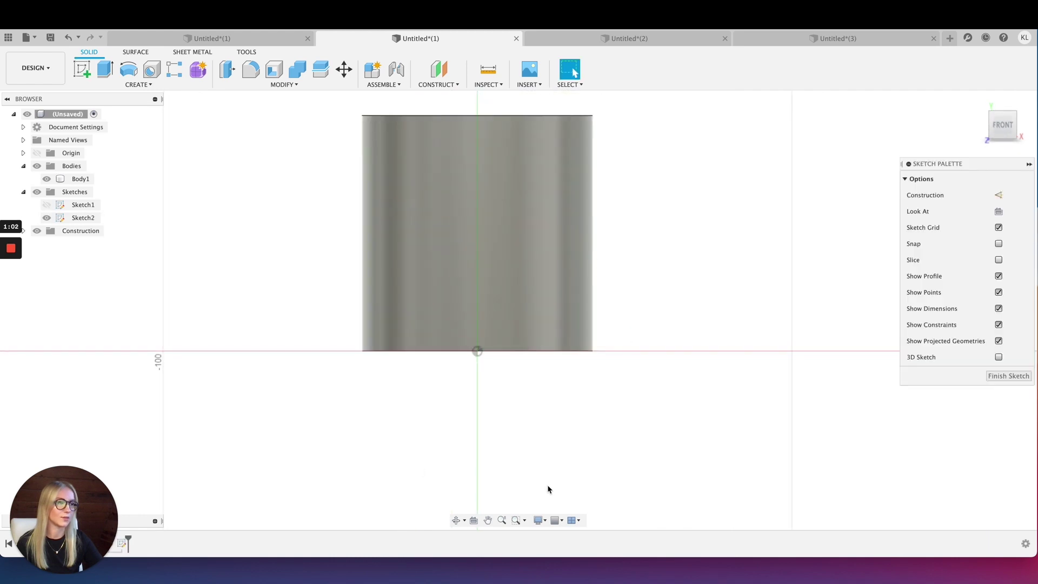
left_click(488, 520)
left_click_drag(679, 308, 644, 385)
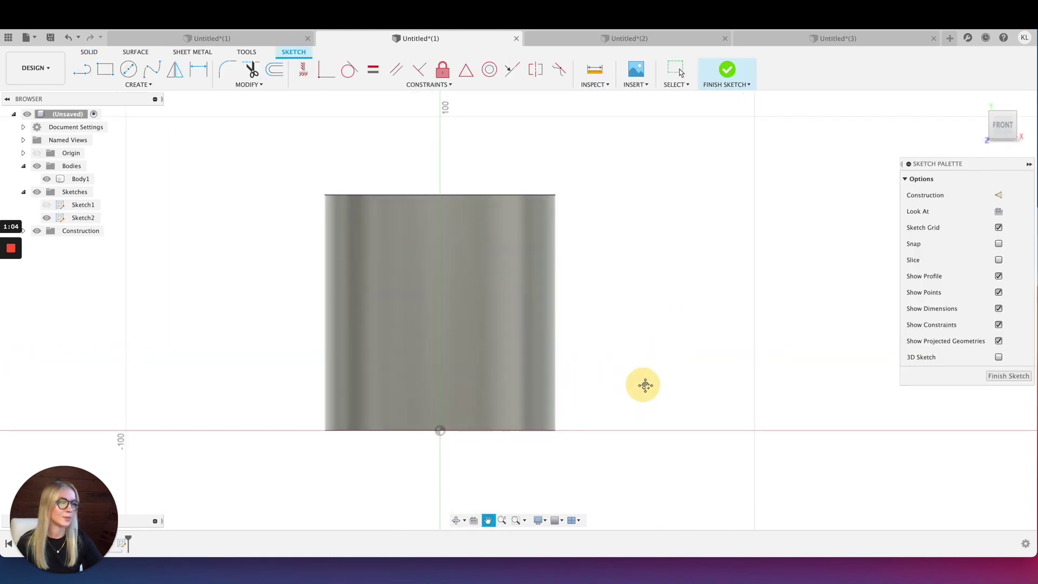
key("Escape")
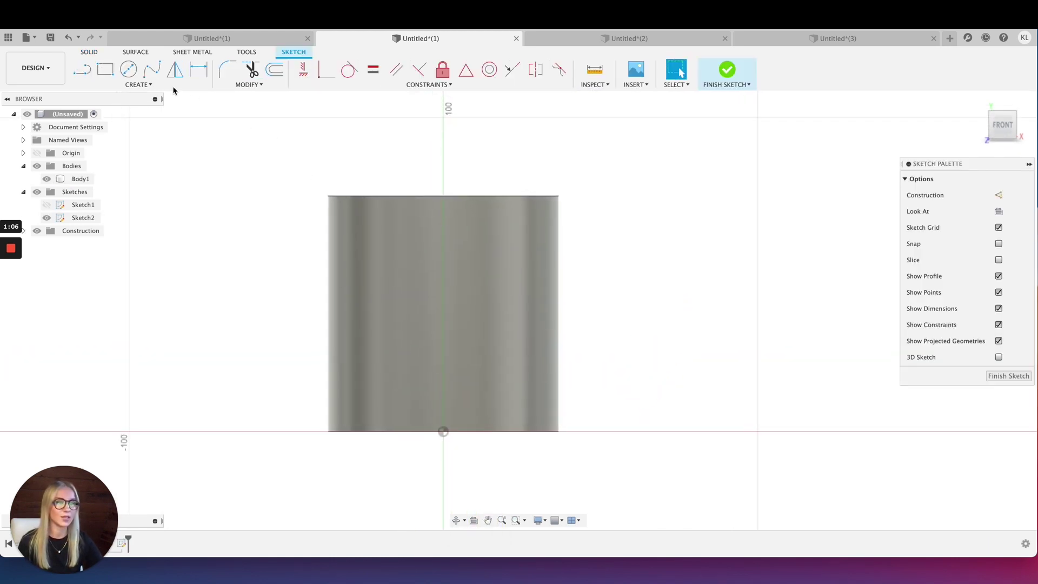
Draw a text frame spanning nearly the cylinder's full width around mid-height and enter 3D Bunny as its text
left_click(150, 85)
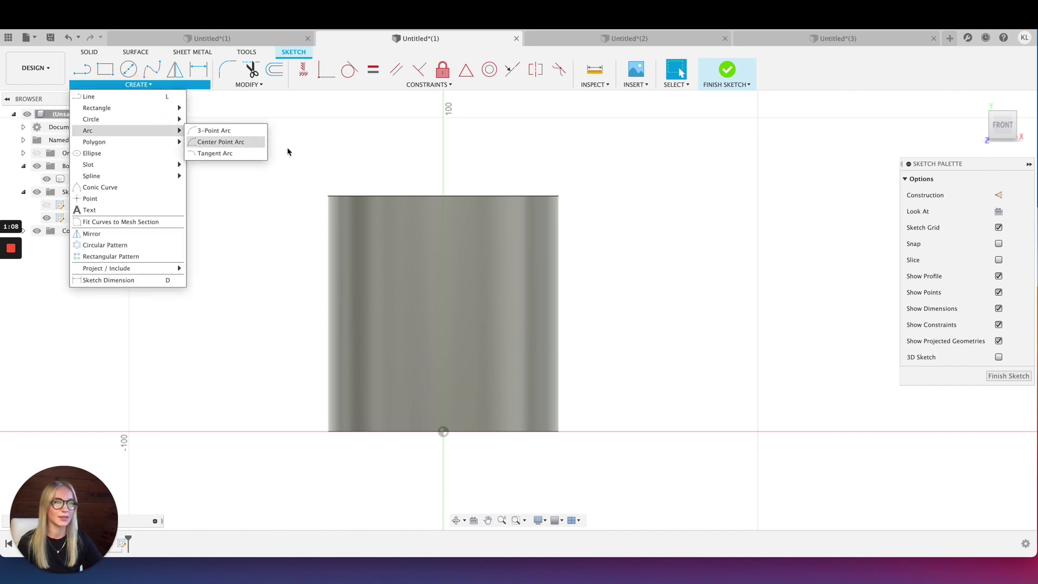
left_click(103, 210)
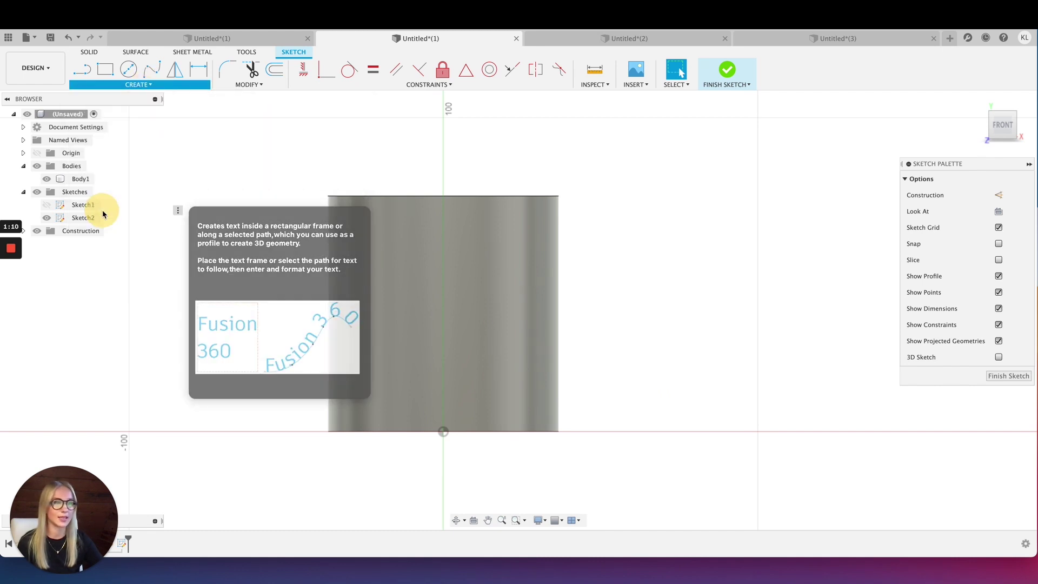
left_click_drag(333, 264, 555, 366)
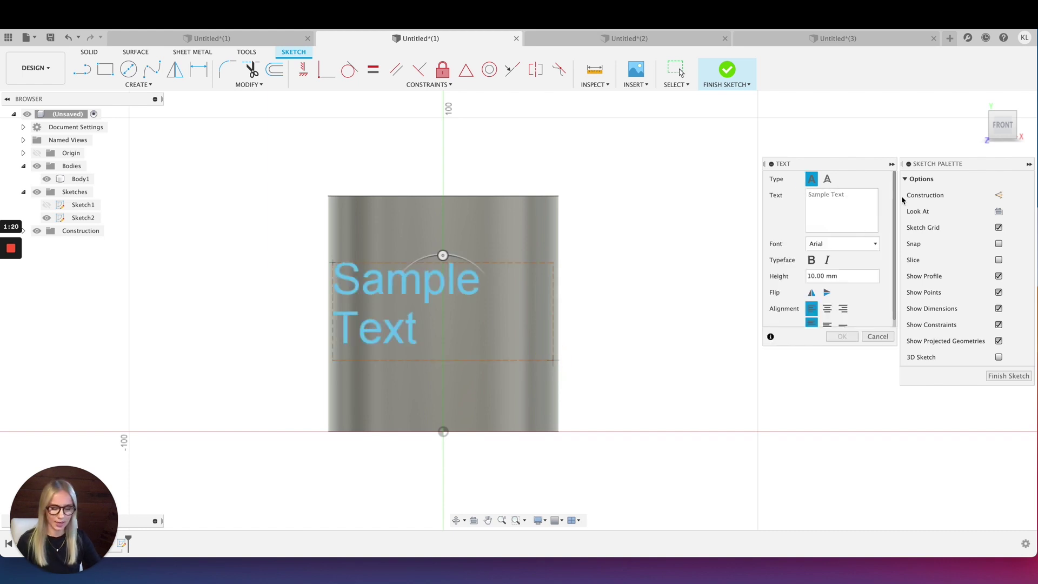
type("3D Bunny")
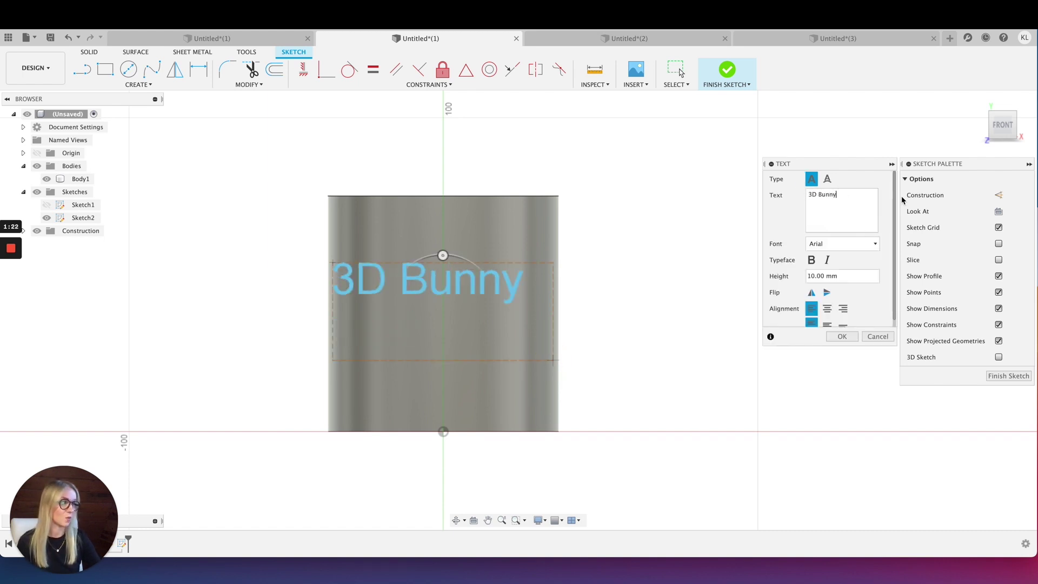
Format the 3D Bunny text in bold Arial Narrow with a height of 13 mm
left_click(866, 244)
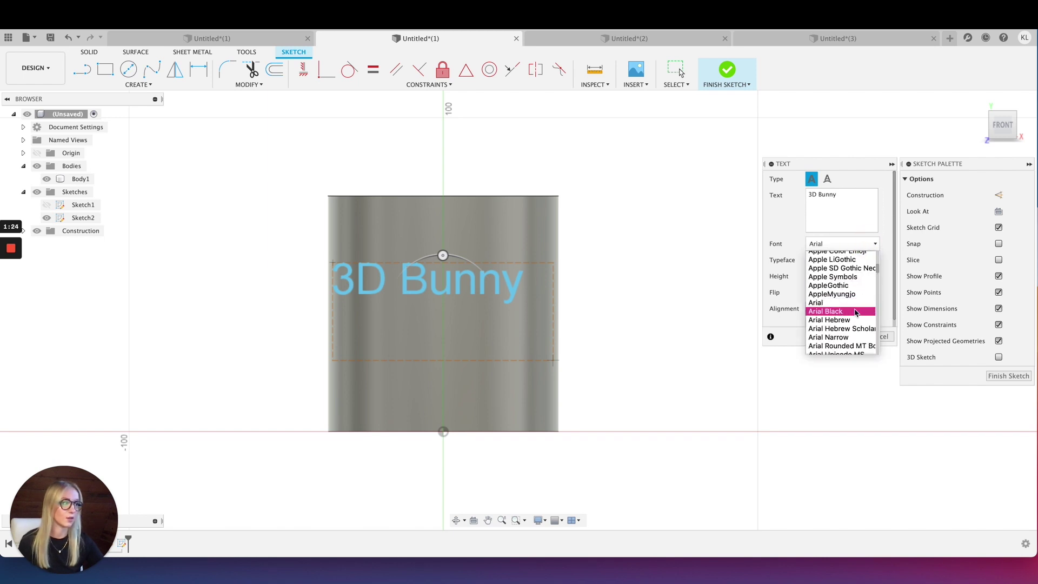
left_click(848, 339)
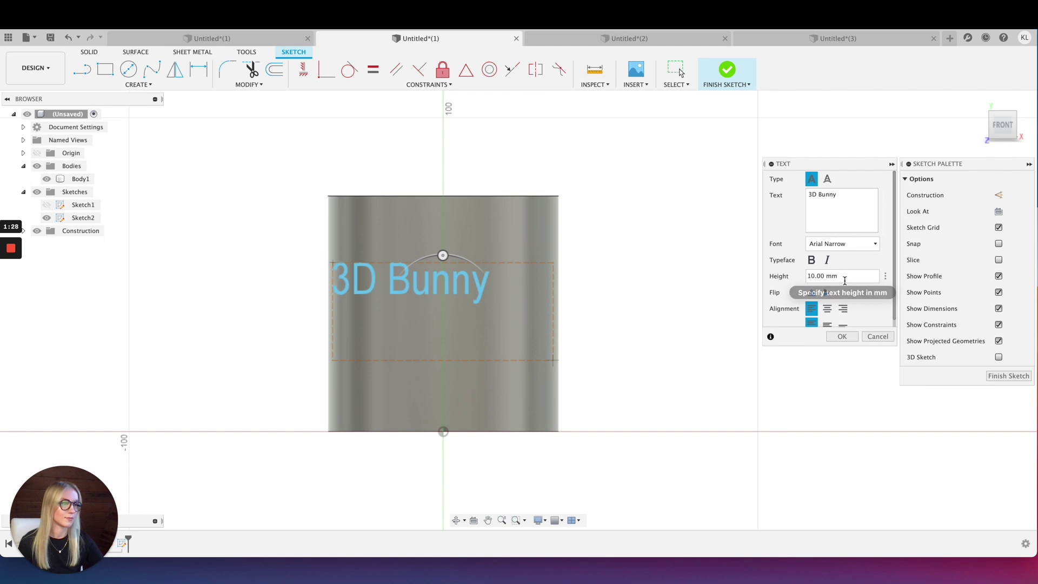
left_click(814, 274)
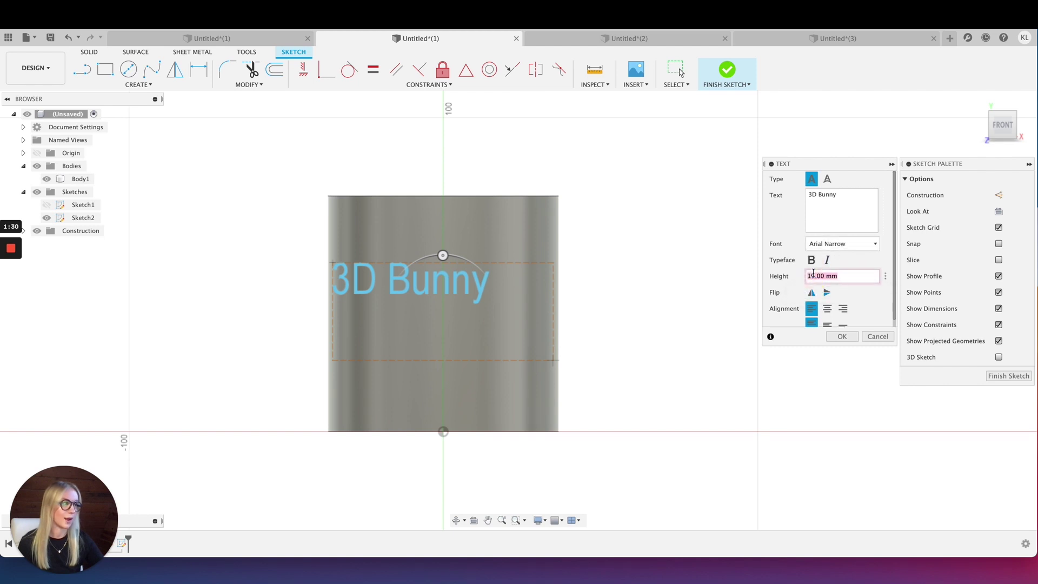
type("15")
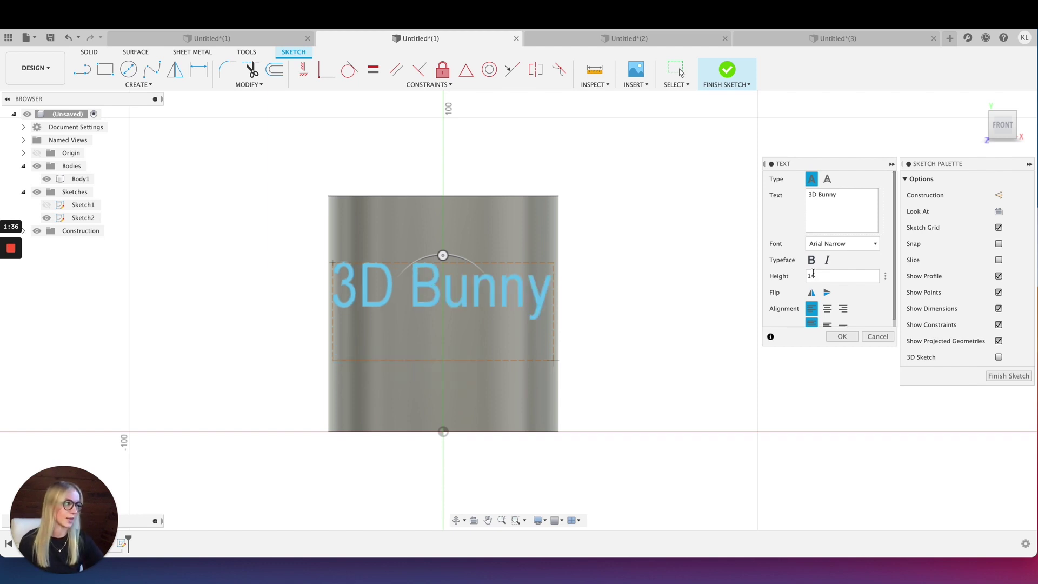
left_click(811, 261)
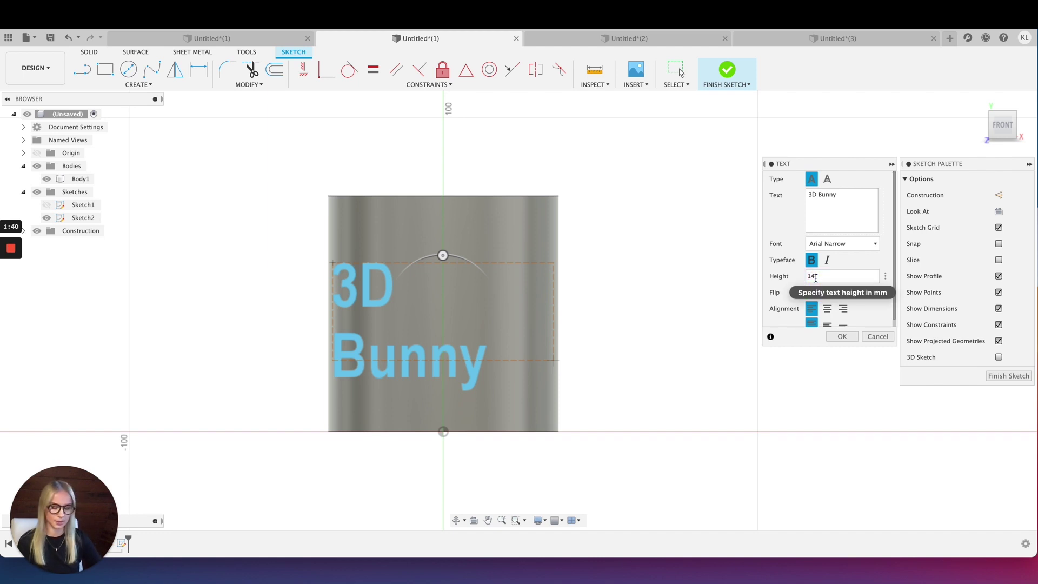
Centre the text horizontally and vertically in its frame, confirm it and finish the sketch
left_click(827, 309)
left_click(829, 323)
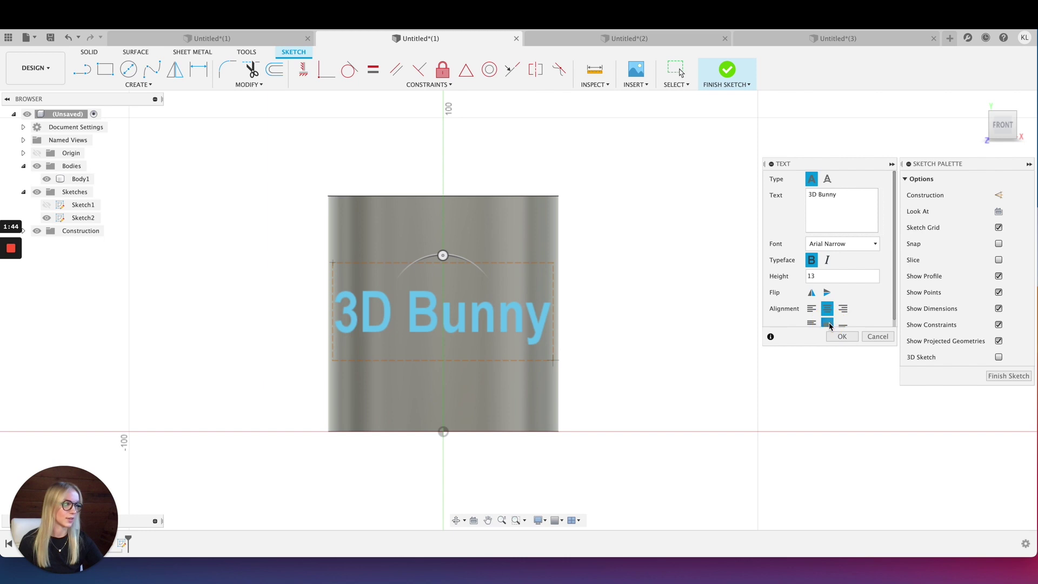
scroll(827, 319, "down", 1)
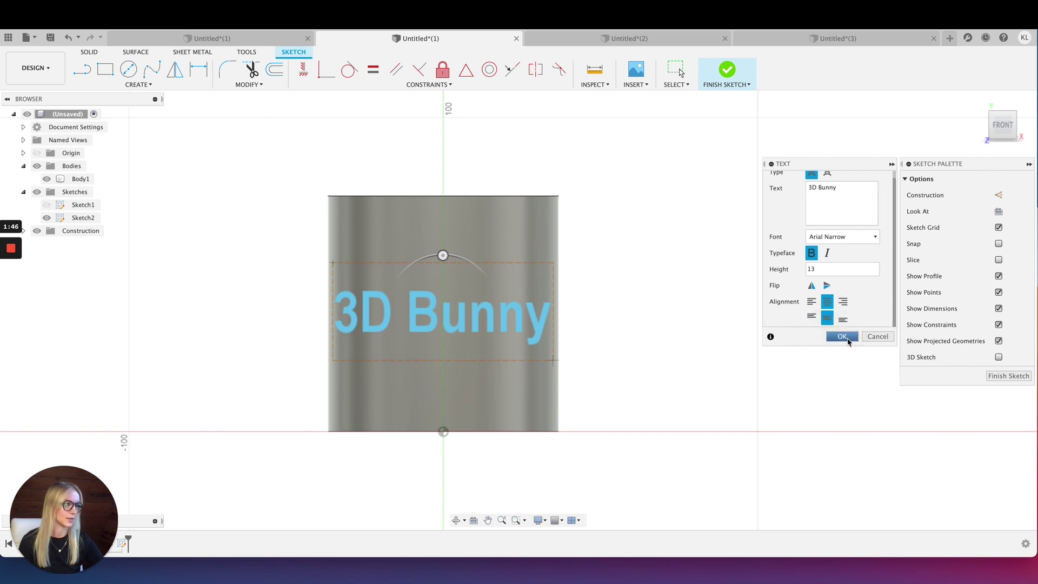
left_click(847, 338)
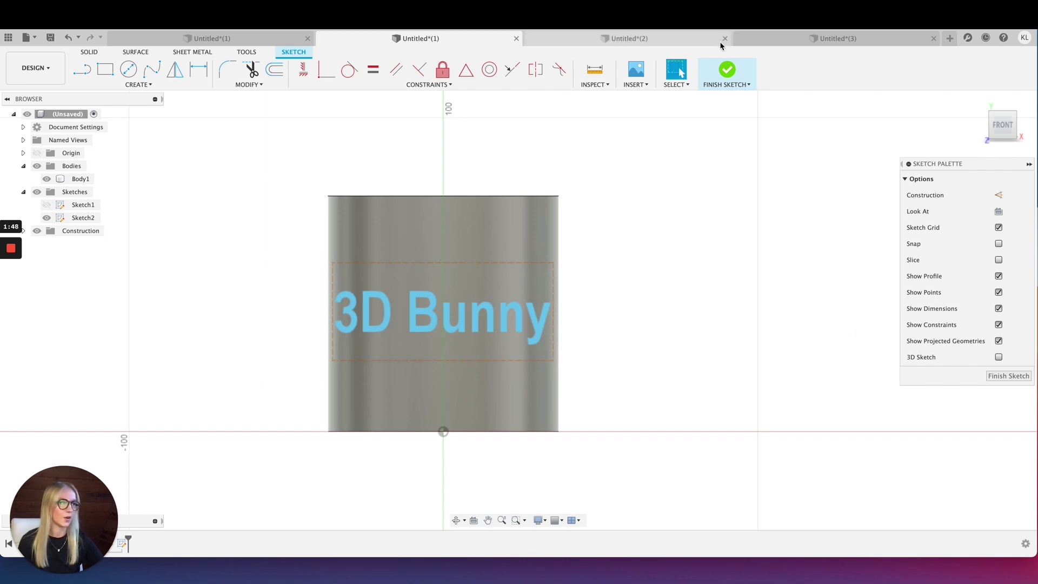
left_click(733, 73)
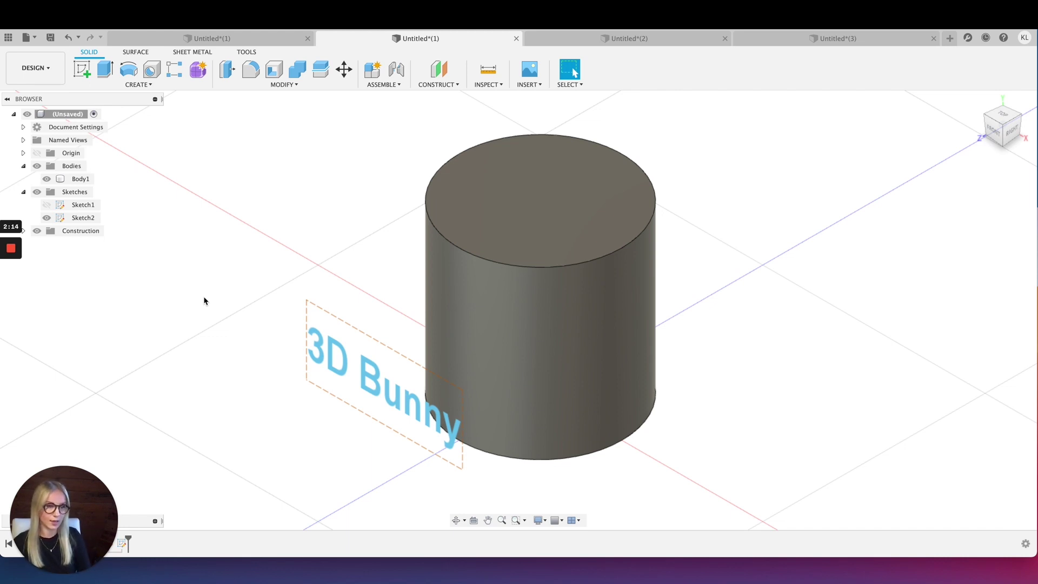
Start an Extrude of the 3D Bunny text with the extent To Object and the cylinder body as the target
key("e")
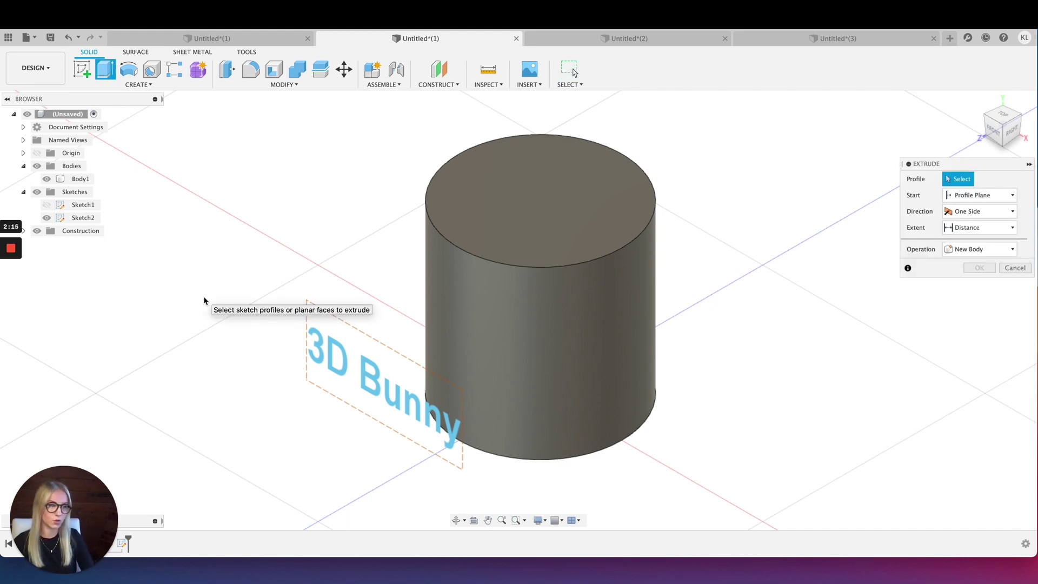
left_click(342, 351)
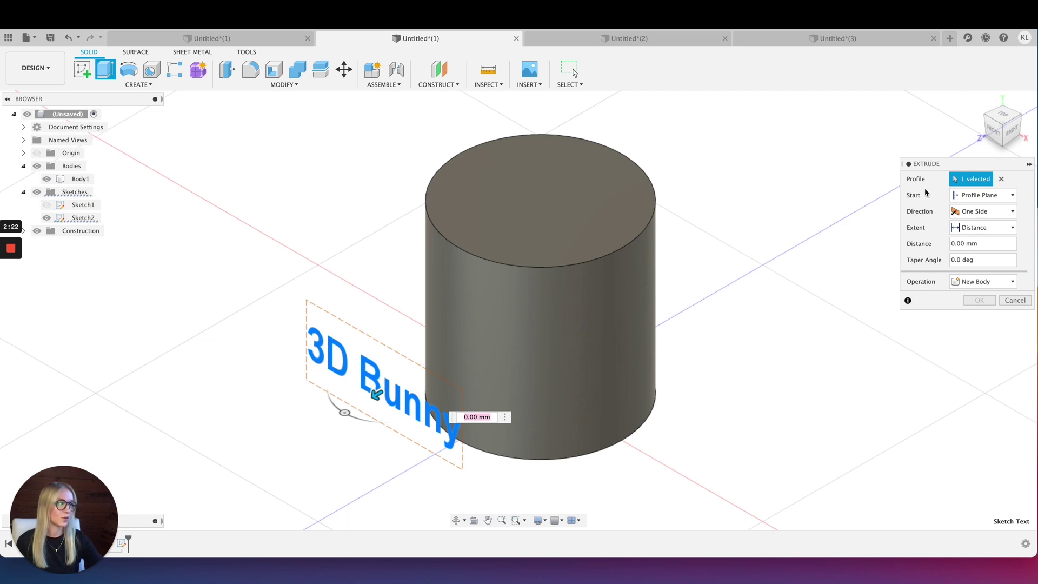
left_click(1008, 231)
left_click(986, 253)
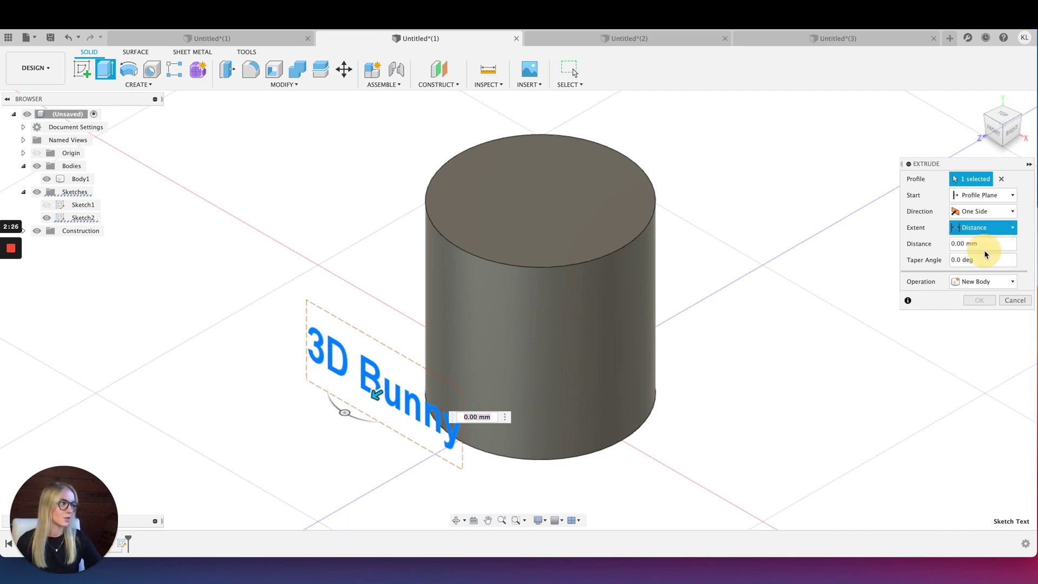
left_click(75, 180)
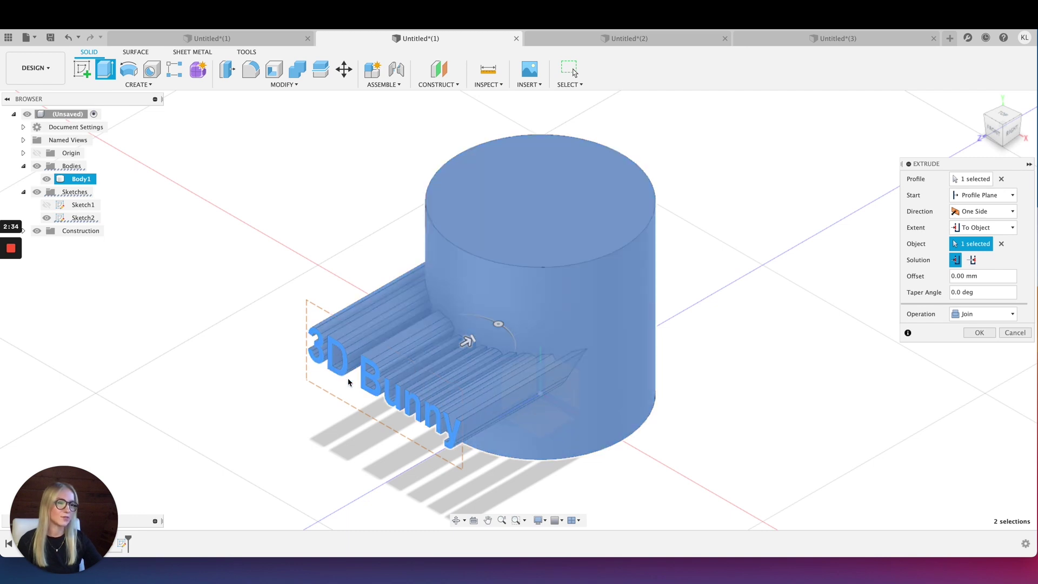
Set the text extrusion's operation to New Body and complete the extrusion
mouse_move(1000, 124)
left_mouse_down()
mouse_move(930, 136)
mouse_move(1001, 124)
left_mouse_up()
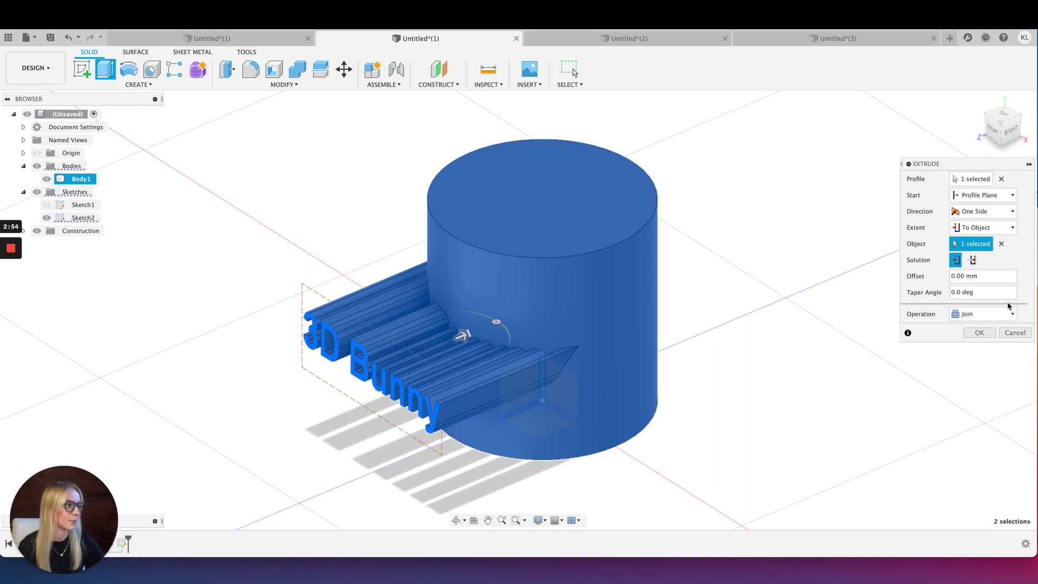
left_click(991, 316)
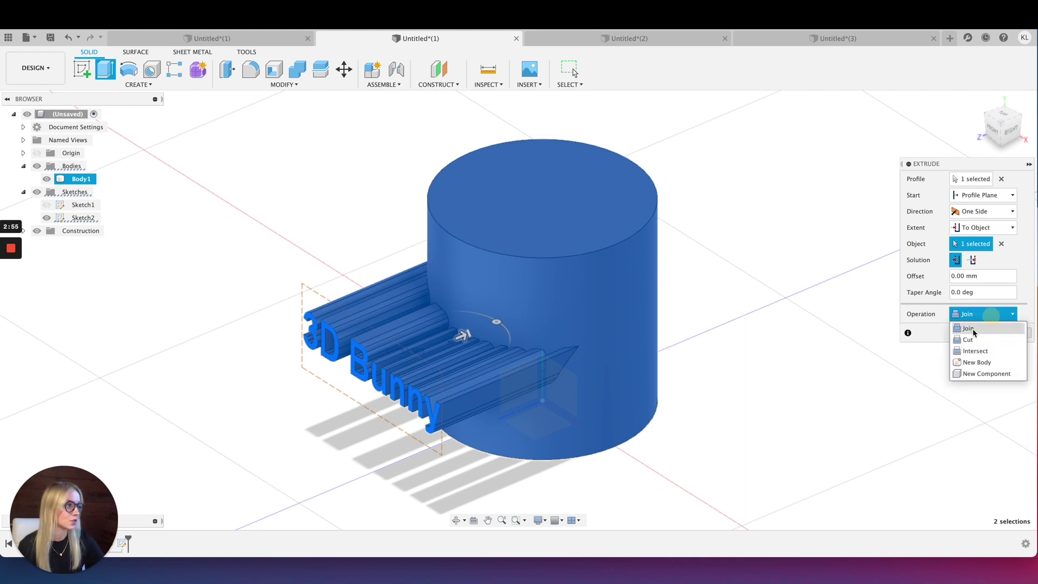
left_click(975, 363)
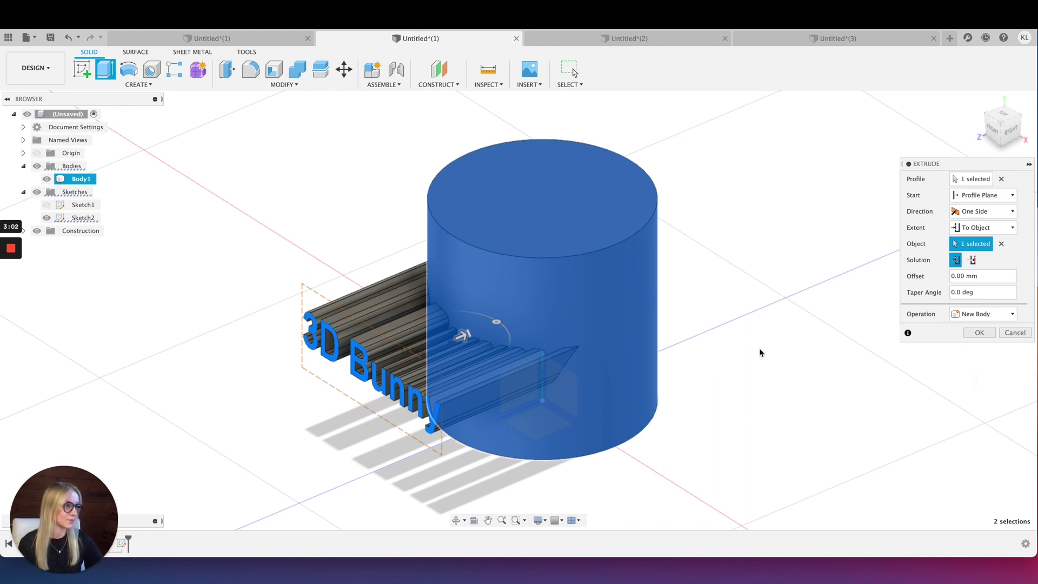
left_click(985, 333)
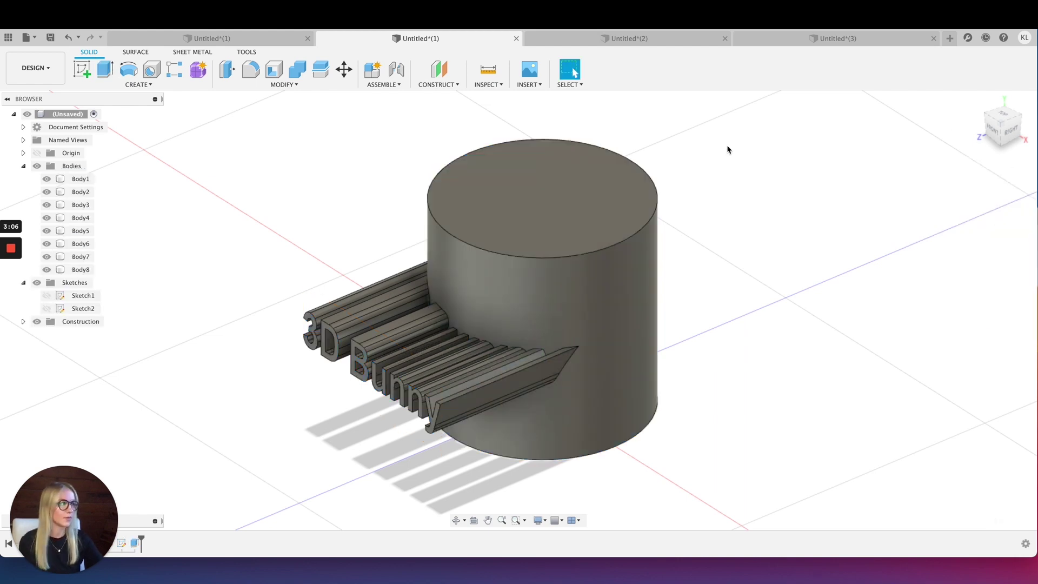
Hide the cylinder body and examine the extruded letters' back ends from several angles
left_click(47, 179)
left_click_drag(1019, 111, 876, 116)
scroll(557, 261, "up", 5)
mouse_move(1008, 132)
left_mouse_down()
mouse_move(783, 126)
mouse_move(1027, 150)
mouse_move(835, 155)
mouse_move(746, 146)
mouse_move(707, 128)
mouse_move(587, 132)
left_mouse_up()
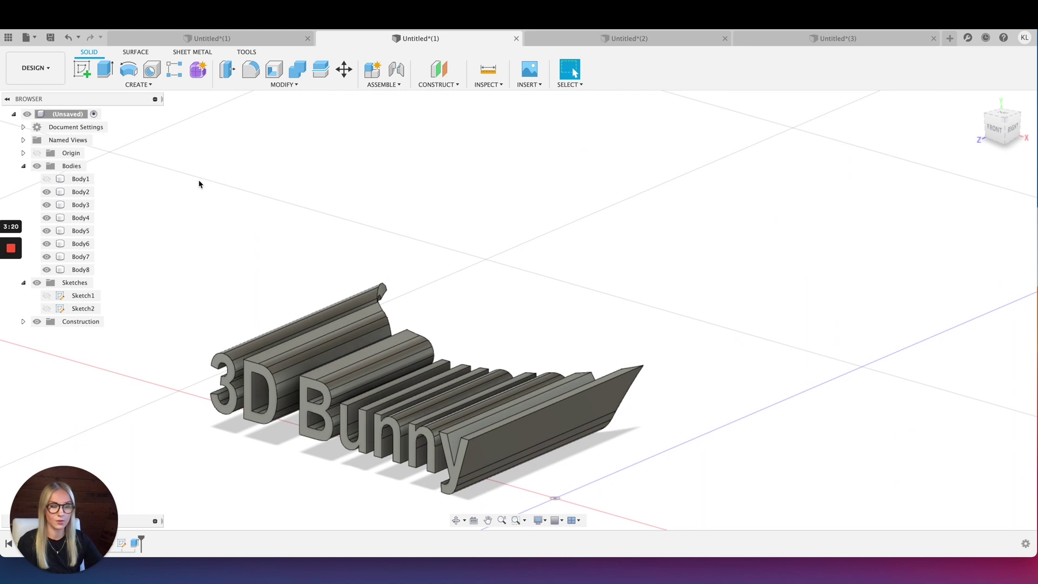
scroll(248, 216, "up", 3)
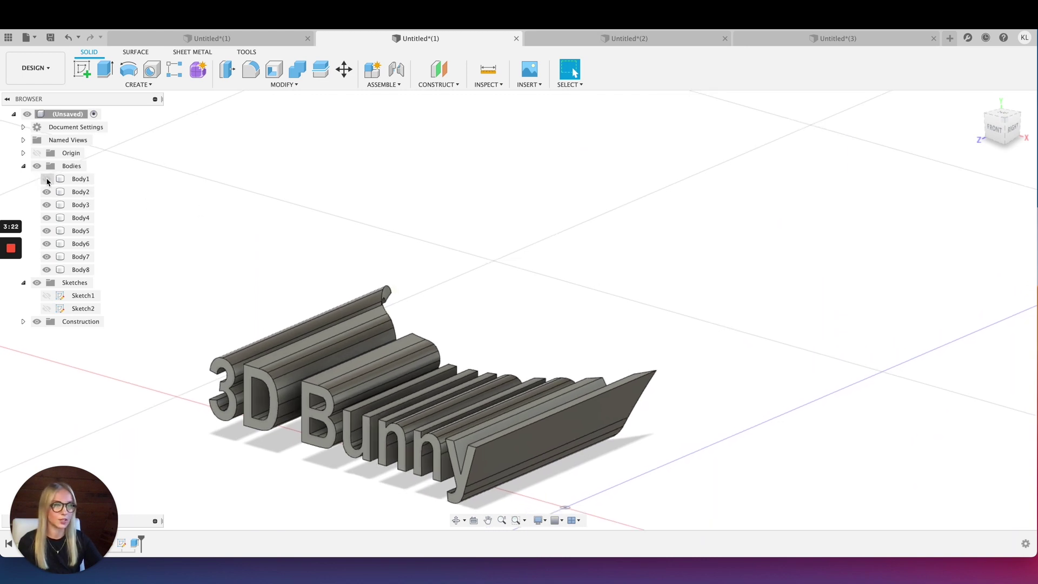
Show the cylinder body again and view it with the extruded letters from above
left_click(47, 179)
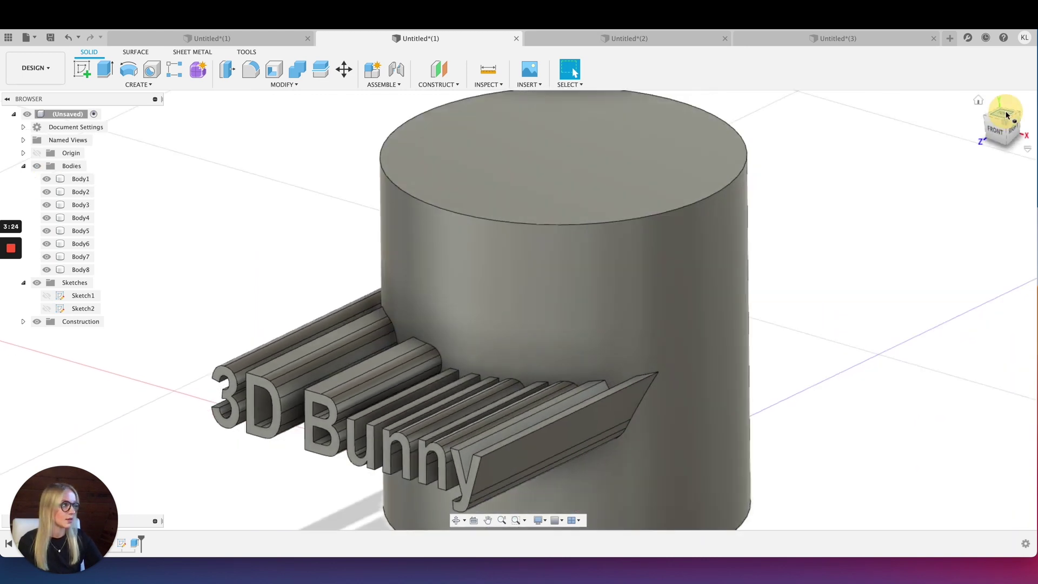
left_click(1007, 115)
scroll(838, 376, "down", 4)
left_click(488, 520)
left_click_drag(789, 378, 696, 311)
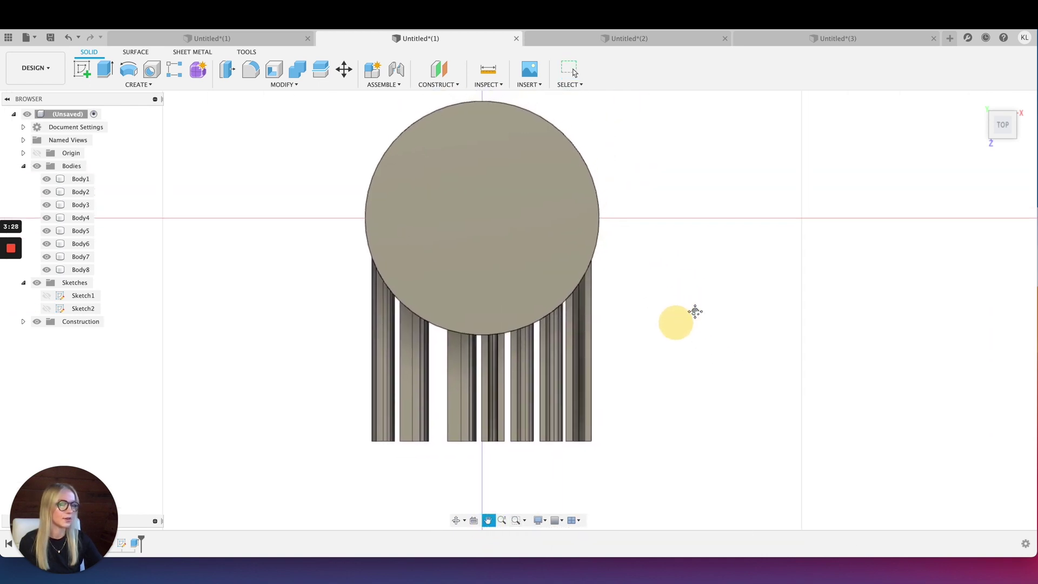
key("Escape")
Move all seven letter bodies -0.55 mm along Z so they reach into the cylinder
left_click_drag(617, 460, 333, 401)
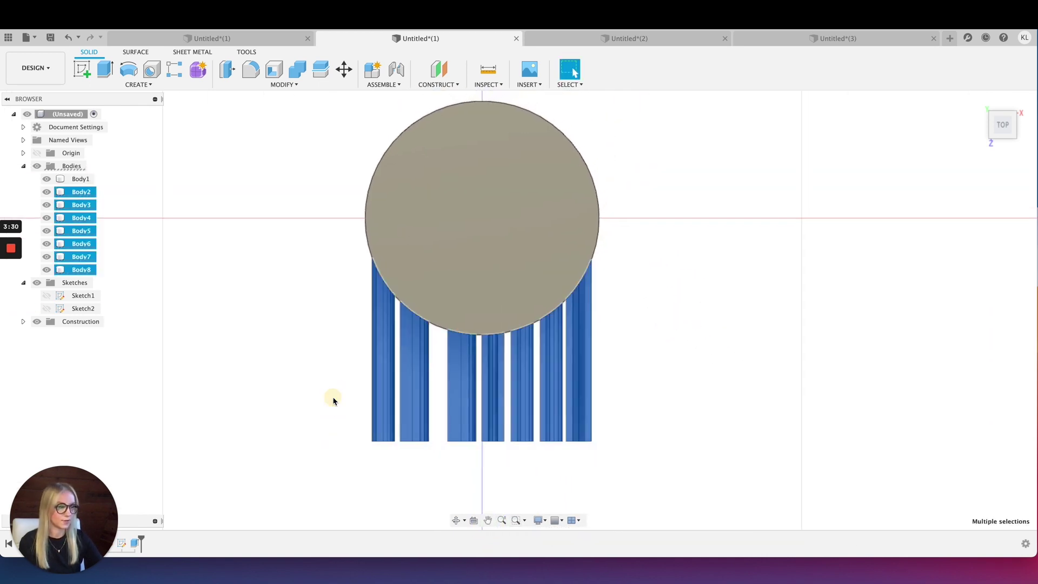
left_click(615, 459)
left_click_drag(626, 461, 658, 473)
left_click(331, 382)
left_click_drag(635, 408, 286, 465)
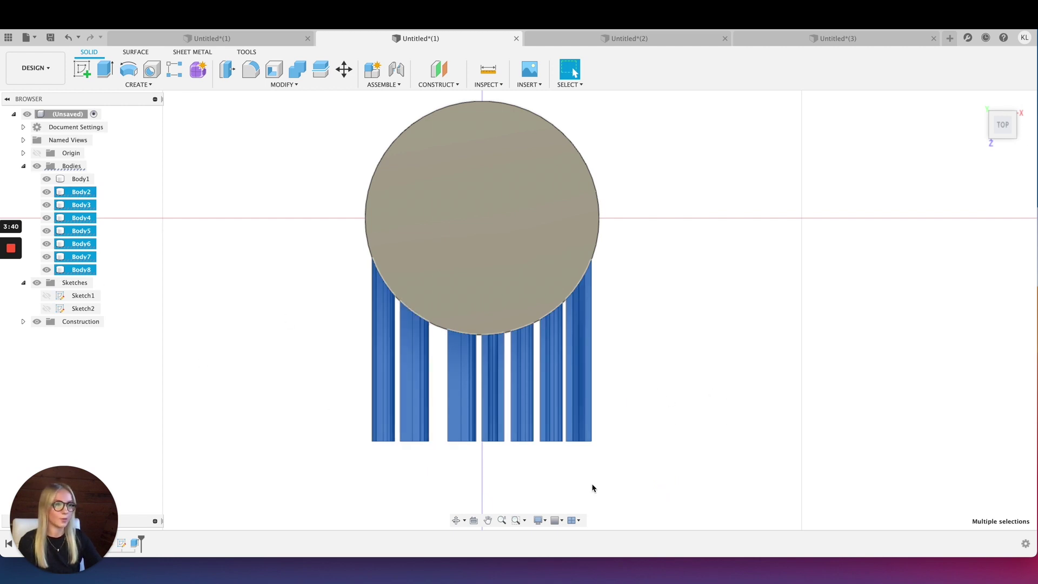
key("m")
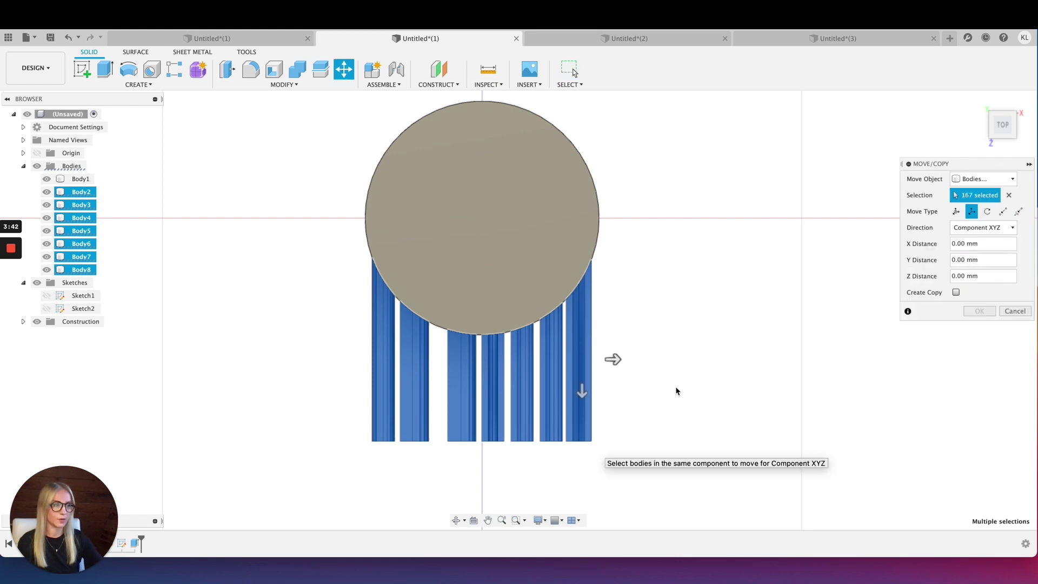
left_click_drag(583, 388, 585, 382)
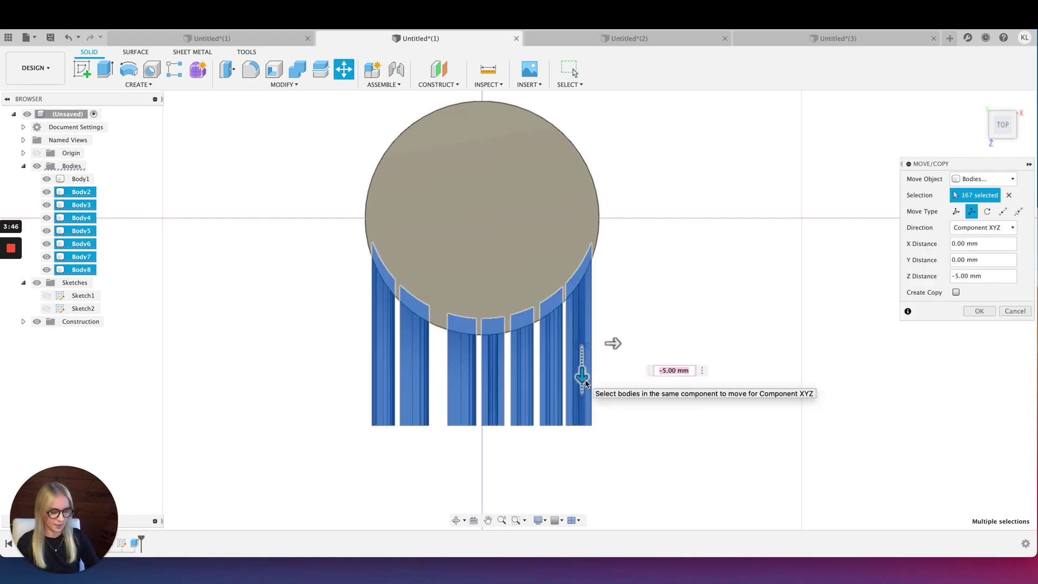
type("-0.55")
key("Return")
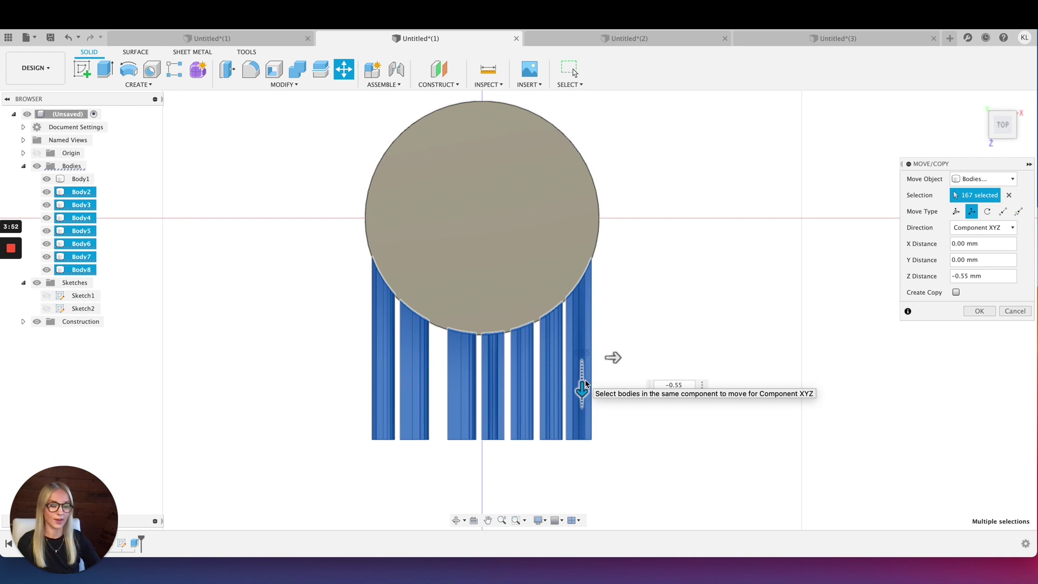
left_click(979, 312)
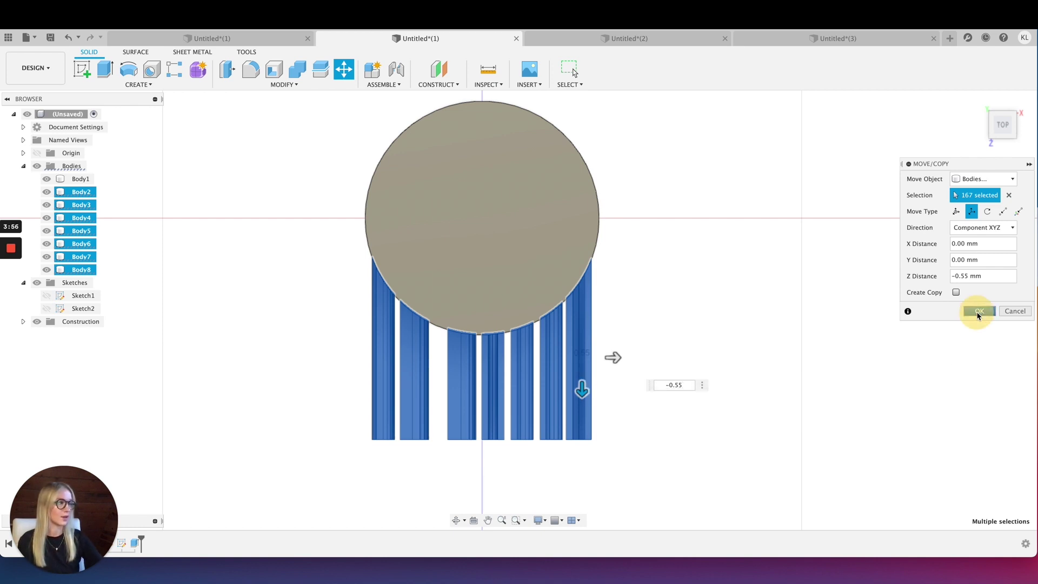
Combine with the Cut operation, using the cylinder as target body and the seven letter bodies as tools
left_click(966, 117)
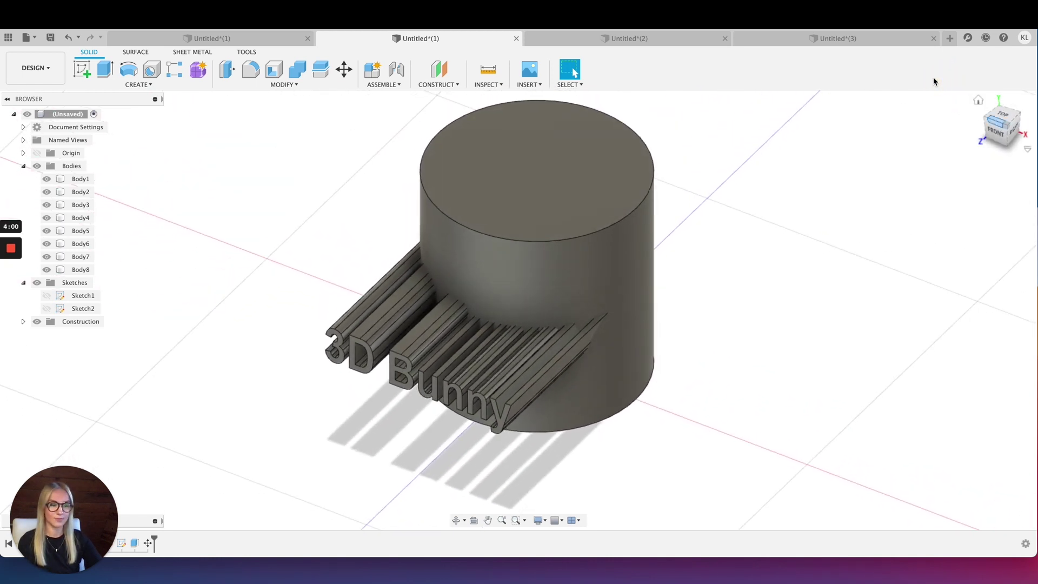
left_click(297, 74)
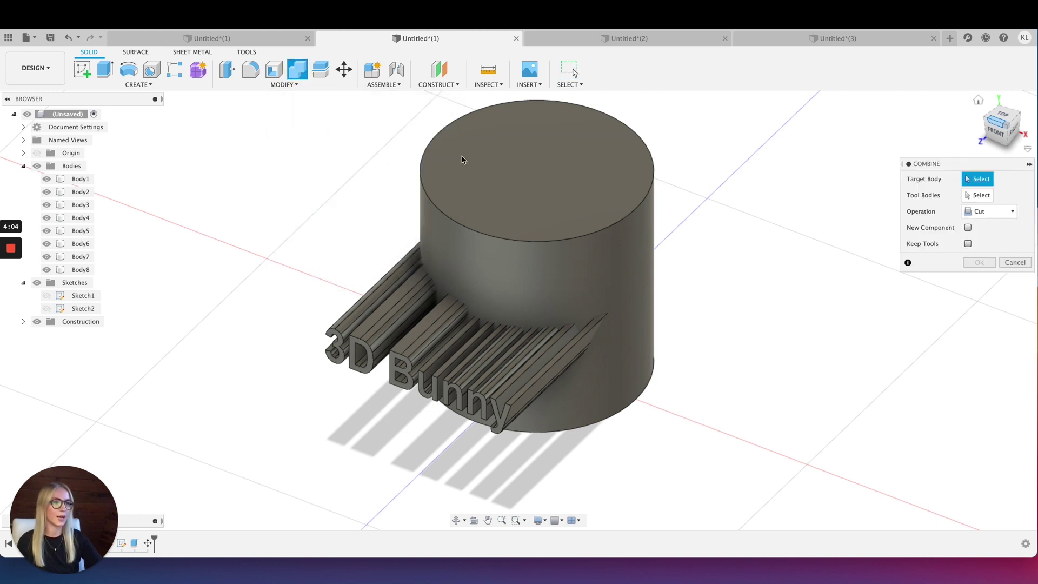
left_click(485, 176)
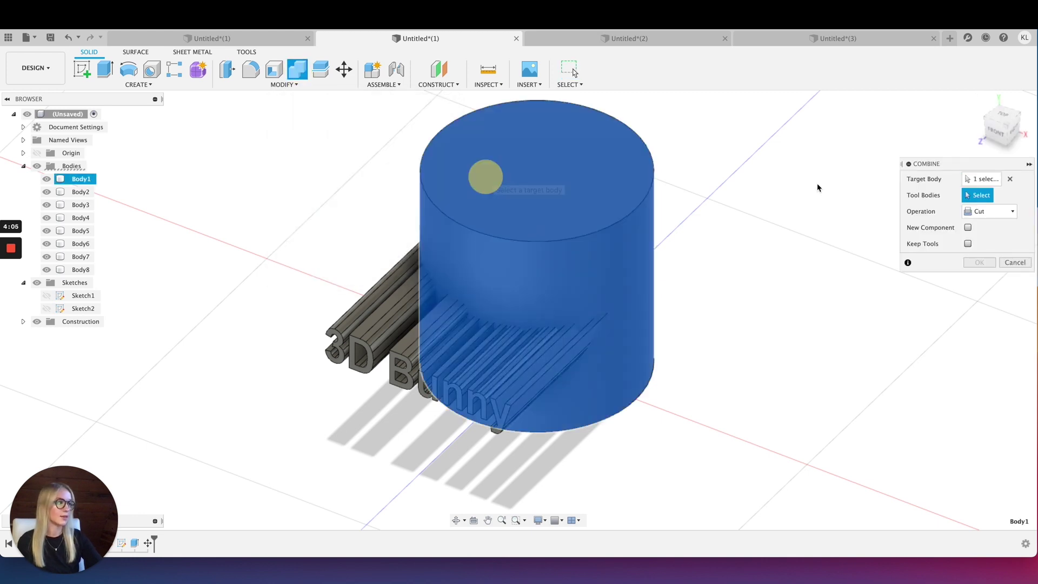
left_click(1003, 114)
left_click_drag(624, 457, 324, 385)
left_click(1006, 134)
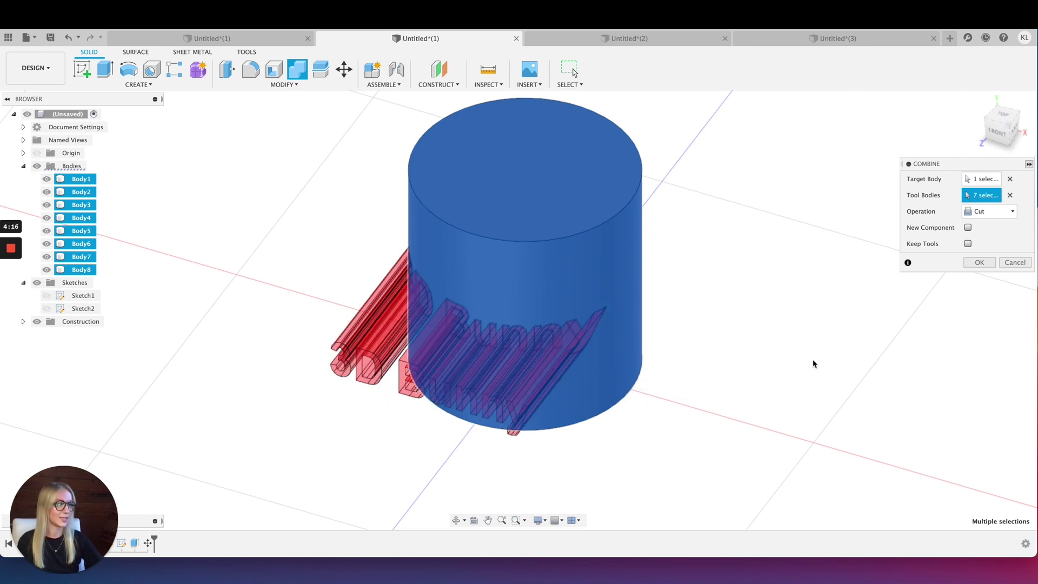
left_click(980, 261)
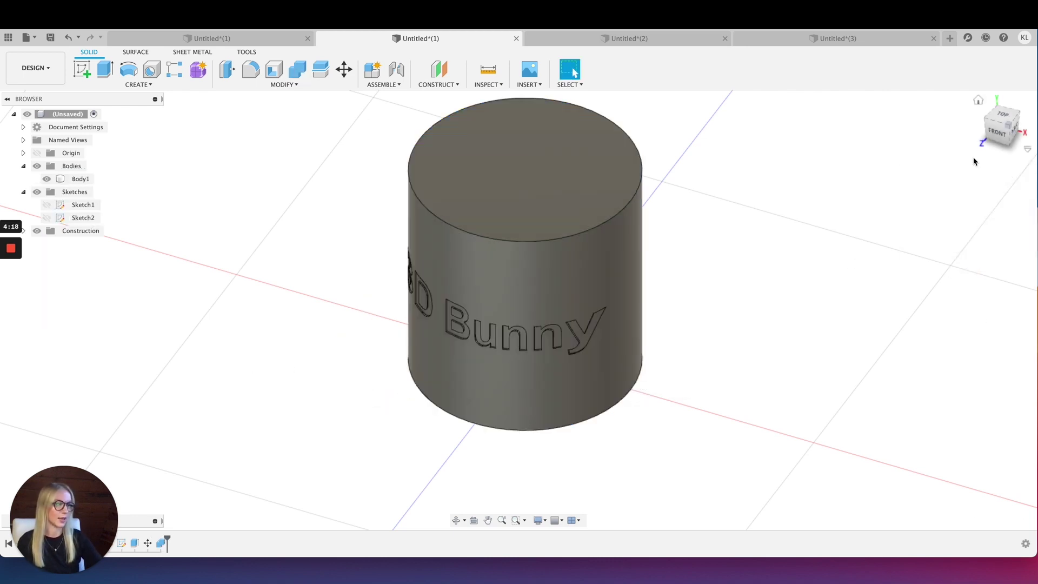
mouse_move(988, 135)
middle_mouse_down("shift")
mouse_move(954, 102)
mouse_move(1016, 116)
mouse_move(784, 143)
mouse_move(697, 113)
mouse_move(866, 106)
mouse_move(816, 155)
mouse_move(715, 123)
mouse_move(735, 88)
mouse_move(707, 116)
mouse_move(759, 128)
middle_mouse_up("shift")
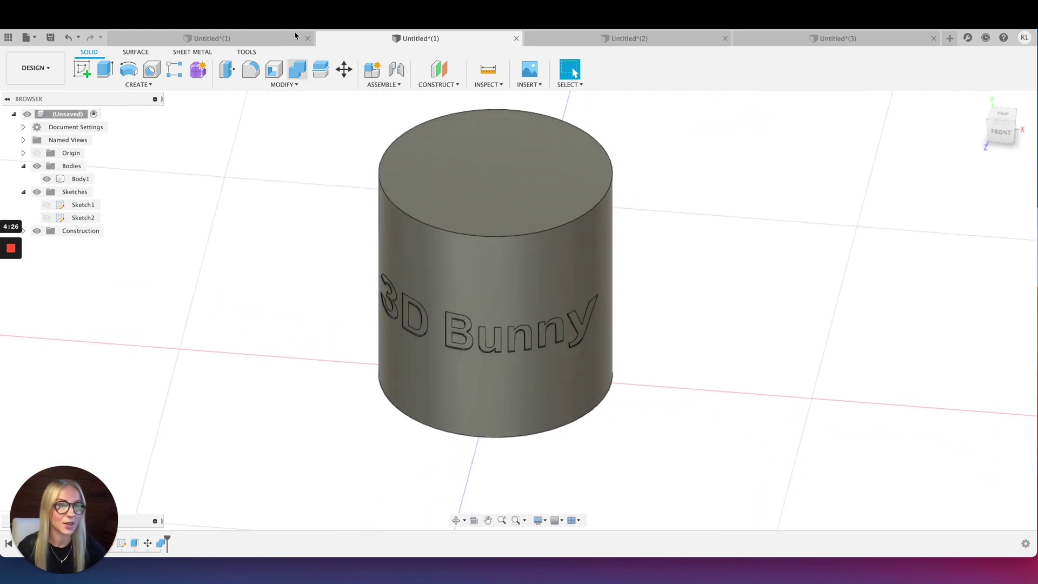
Show the 3D Bunny text sketch and start an Emboss of it on the cylinder's curved face
left_click(135, 87)
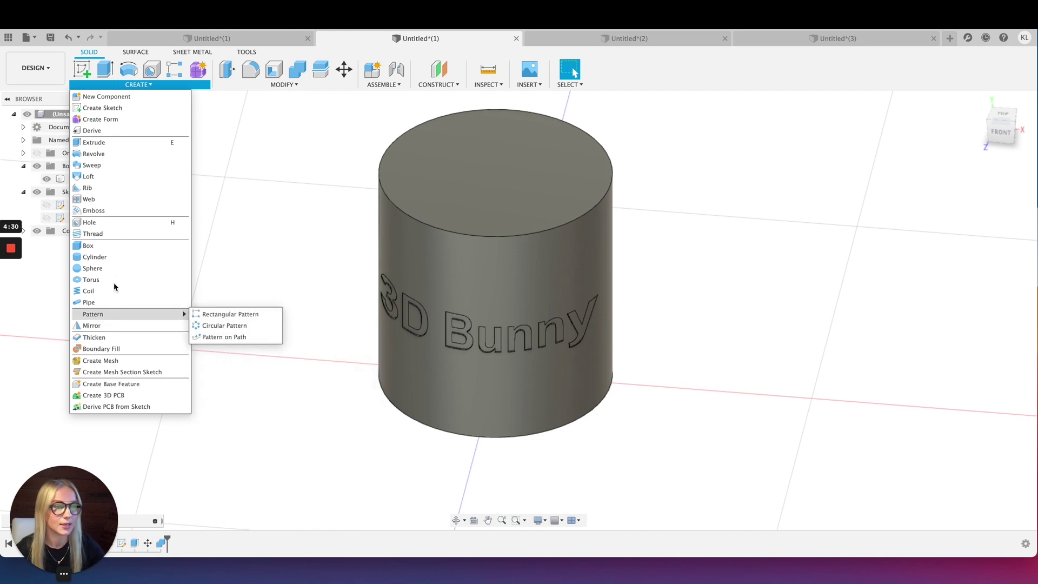
left_click(122, 211)
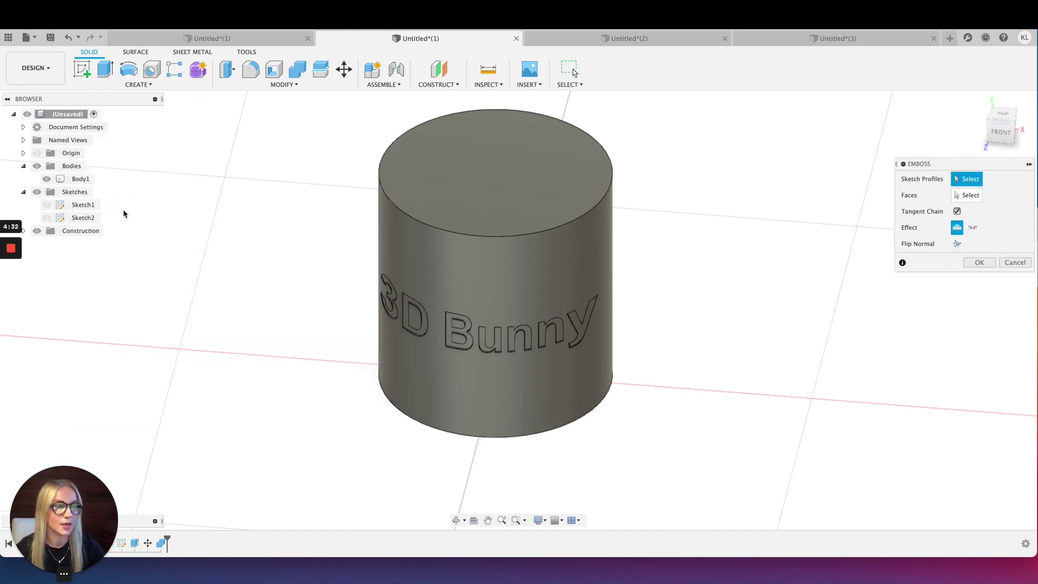
left_click(46, 217)
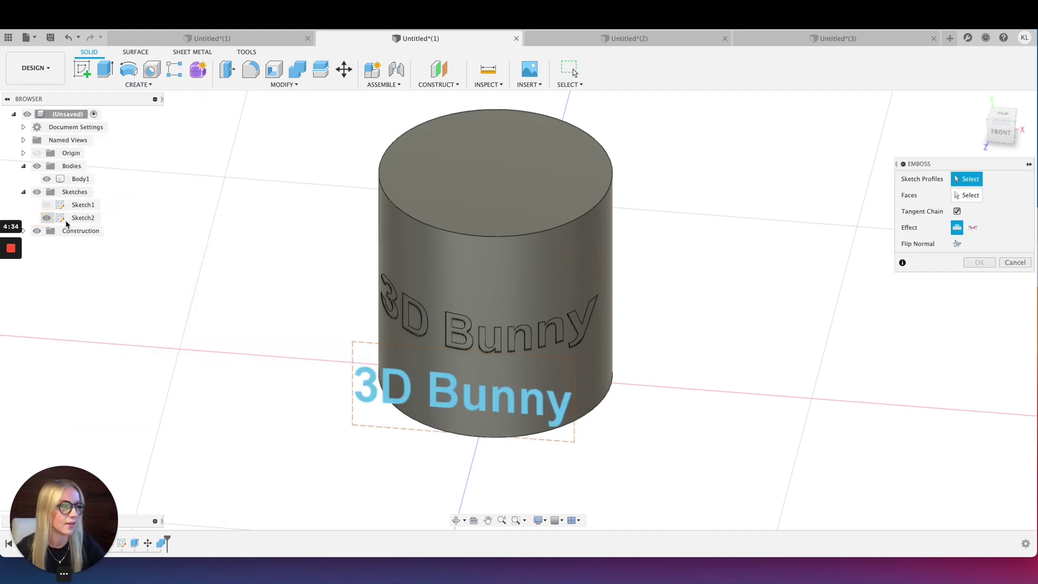
mouse_move(968, 133)
left_mouse_down()
mouse_move(920, 116)
mouse_move(924, 123)
left_mouse_up()
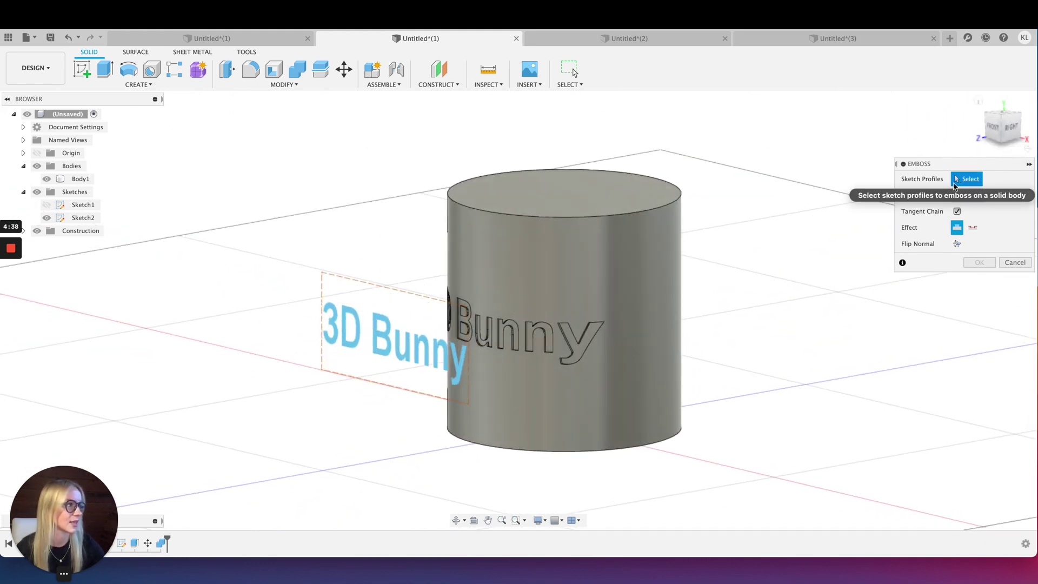
left_click(360, 332)
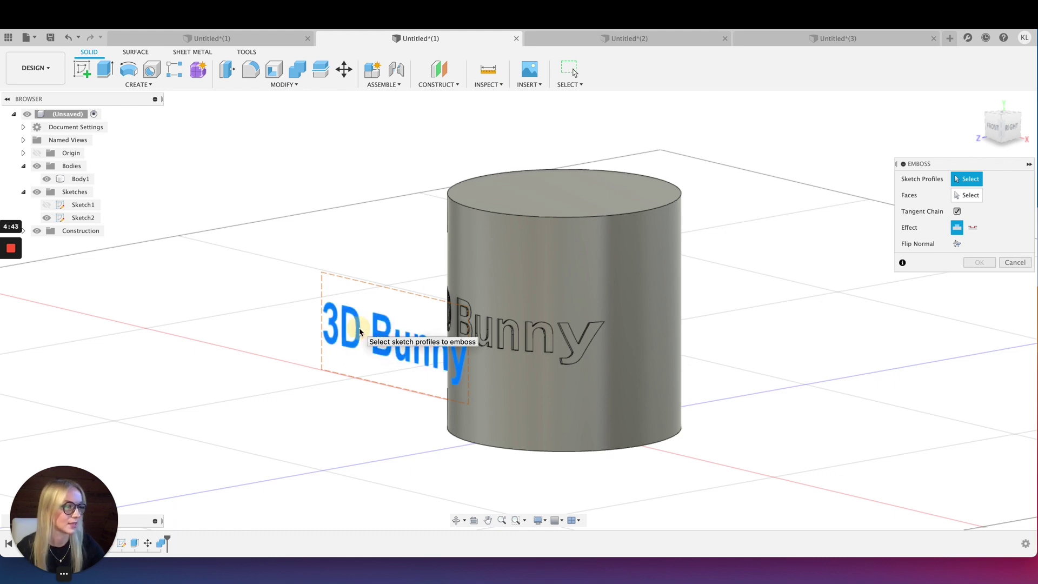
left_click(978, 196)
left_click(562, 263)
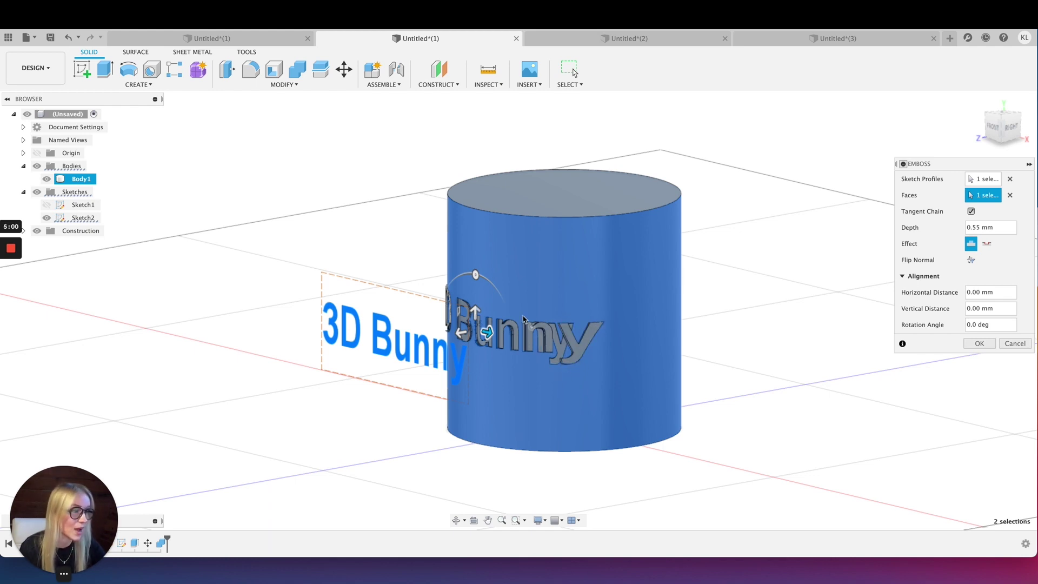
Complete the emboss with a vertical distance of -15 mm and the Deboss effect, and hide the sketches
left_click_drag(475, 321, 472, 359)
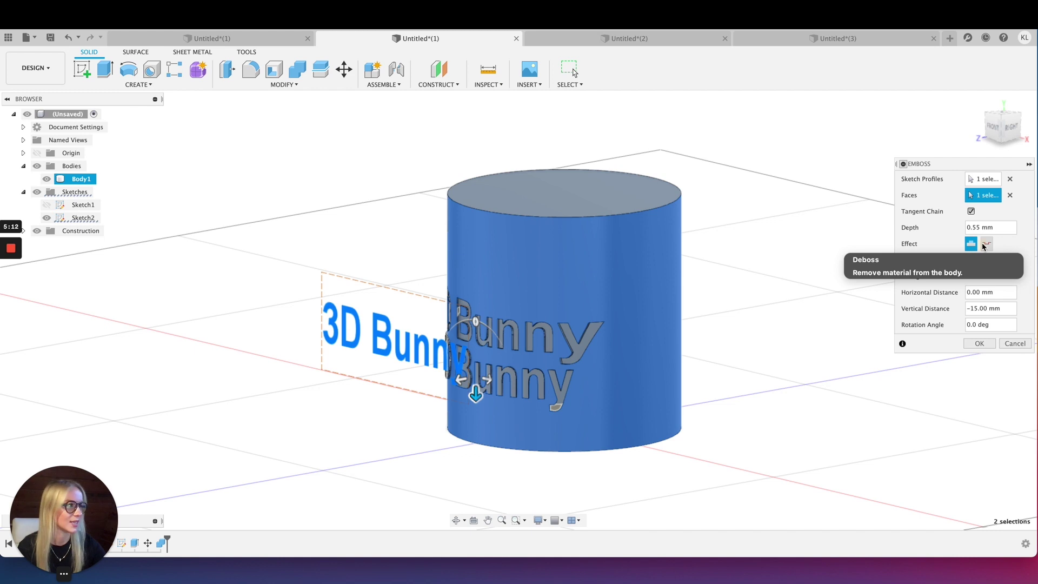
left_click(985, 245)
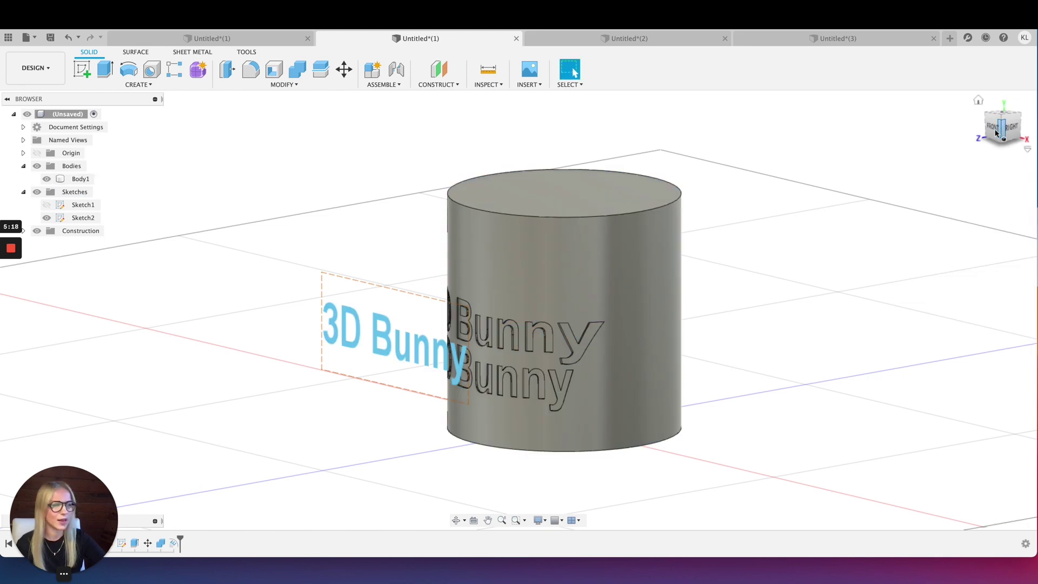
left_click_drag(998, 131, 356, 134)
left_click(37, 192)
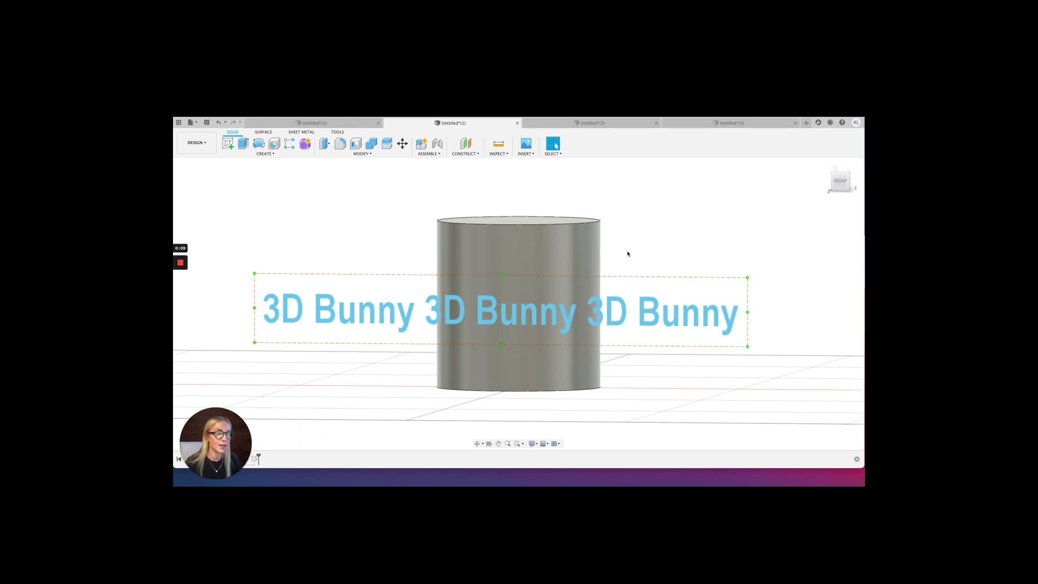
Start an Emboss of the long, three-times repeated 3D Bunny text on the plain cylinder's curved face
key("Escape")
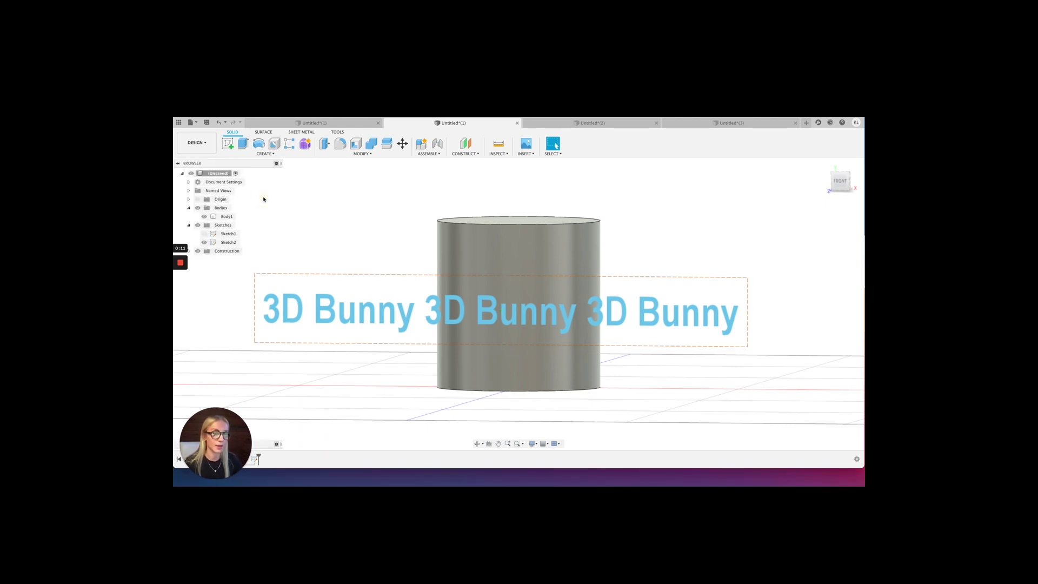
left_click(389, 309)
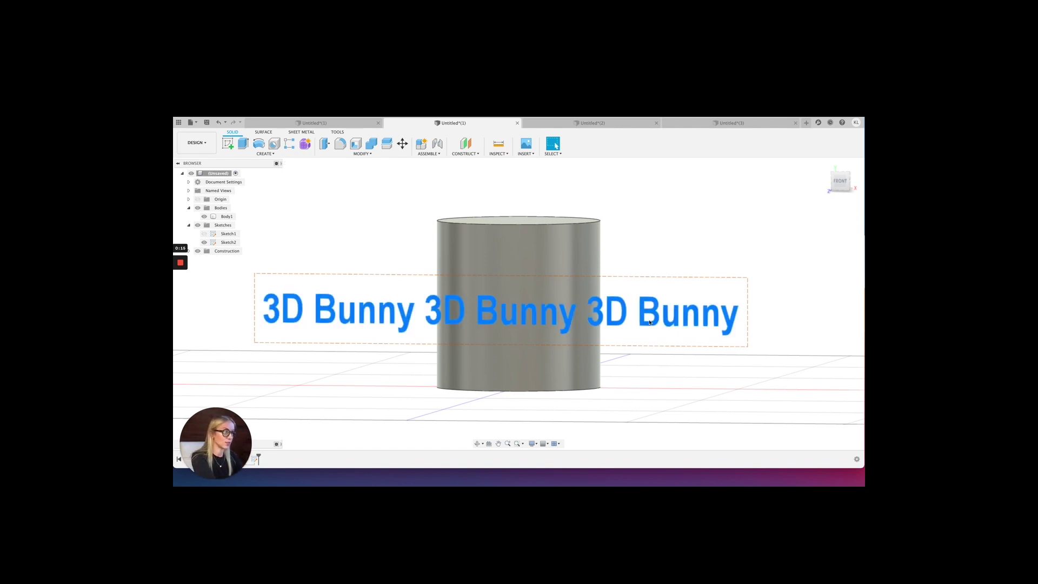
left_click(352, 244)
left_click(265, 153)
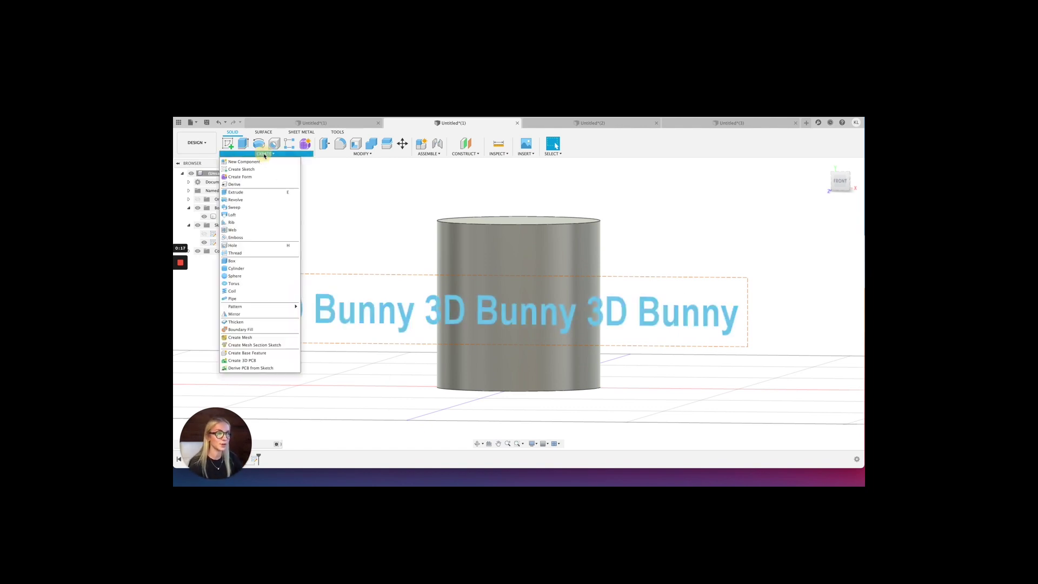
left_click(236, 238)
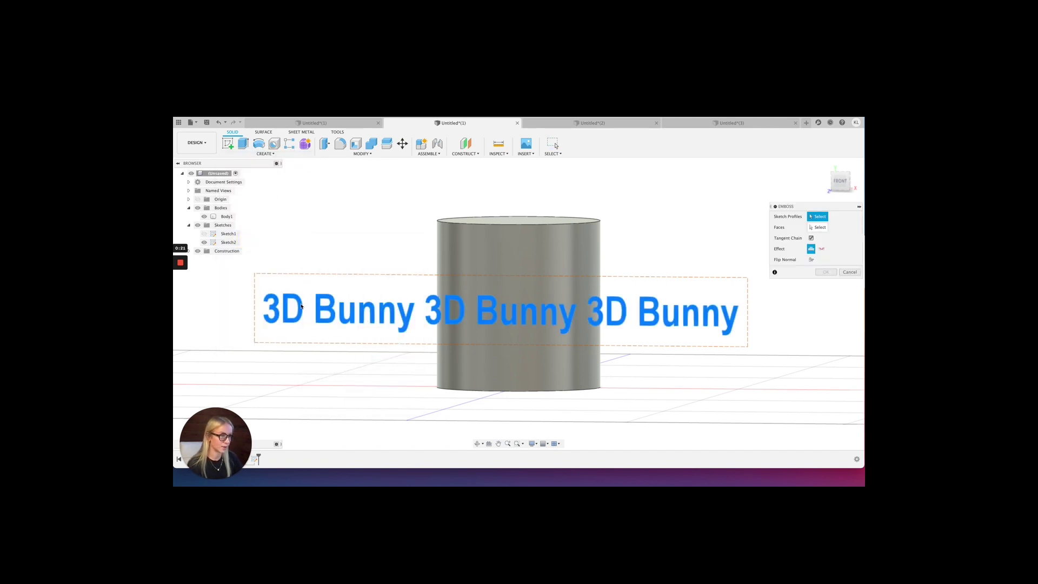
left_click(331, 310)
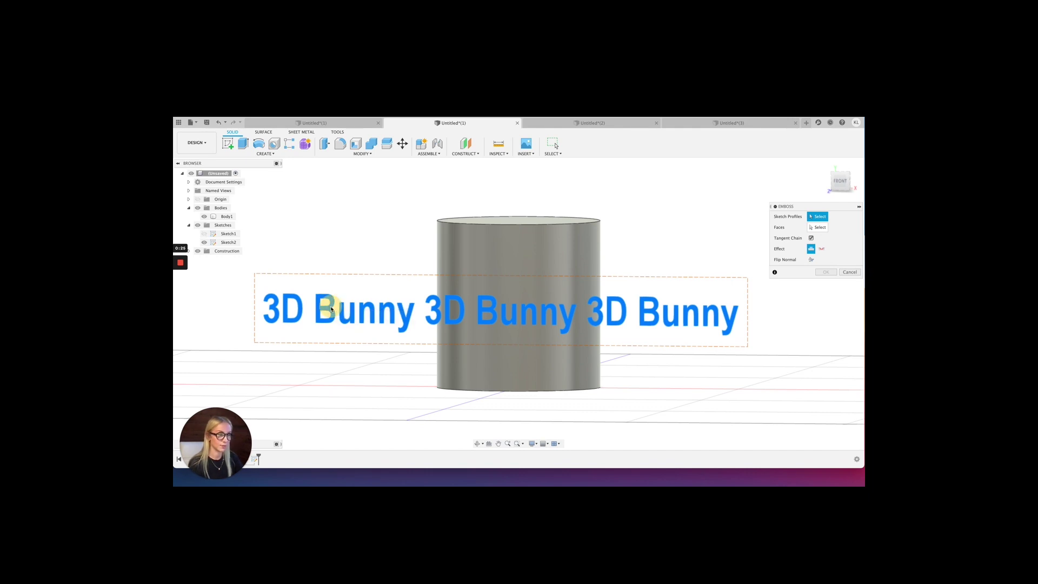
left_click(818, 227)
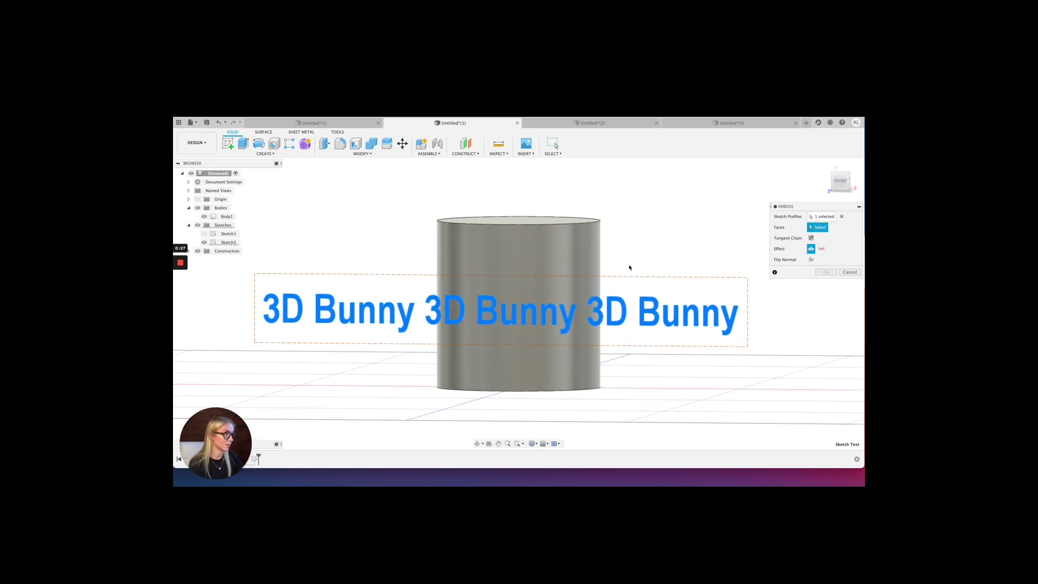
left_click(533, 256)
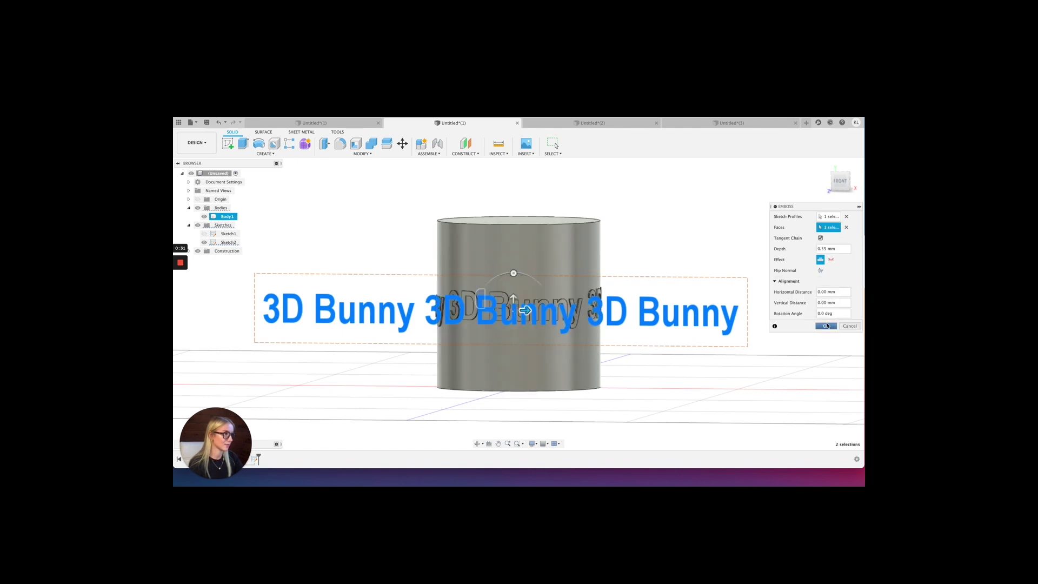
Apply the repeated text as a Deboss around the cylinder and hide the sketches folder to view the engraving
left_click(831, 260)
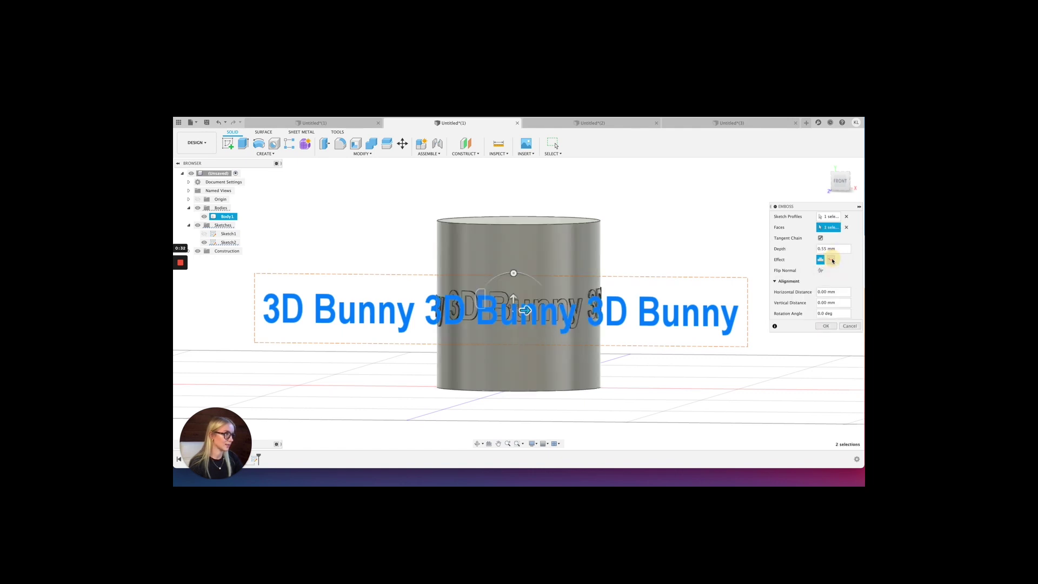
left_click(827, 327)
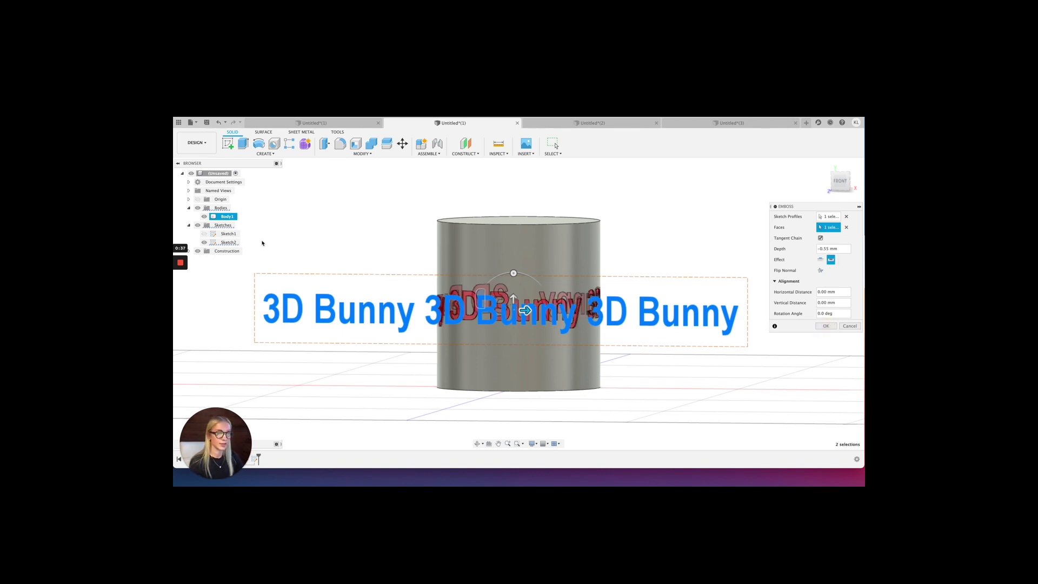
left_click(198, 226)
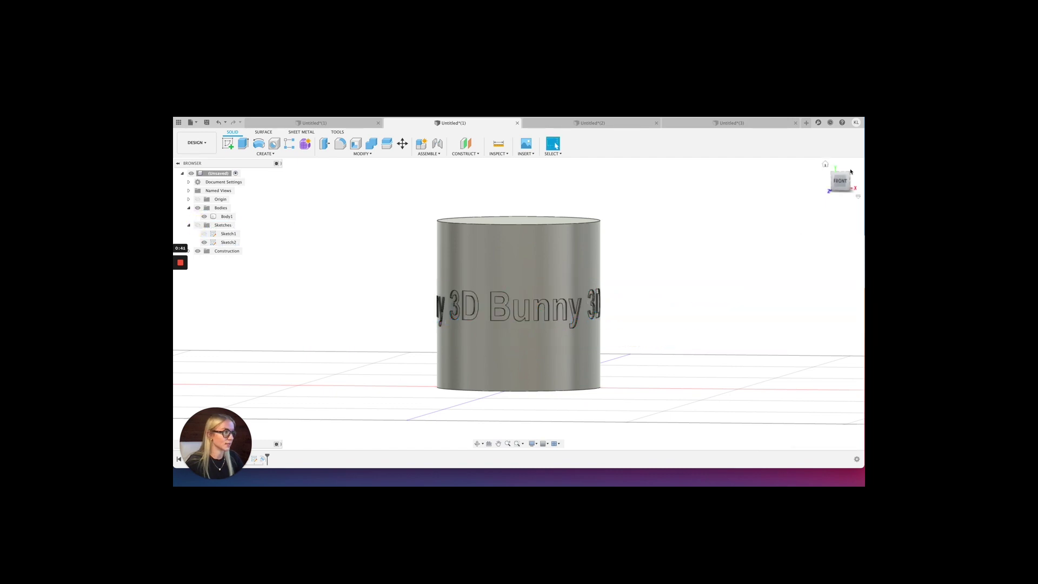
mouse_move(843, 185)
left_mouse_down()
mouse_move(644, 194)
mouse_move(261, 181)
mouse_move(480, 189)
left_mouse_up()
mouse_move(183, 264)
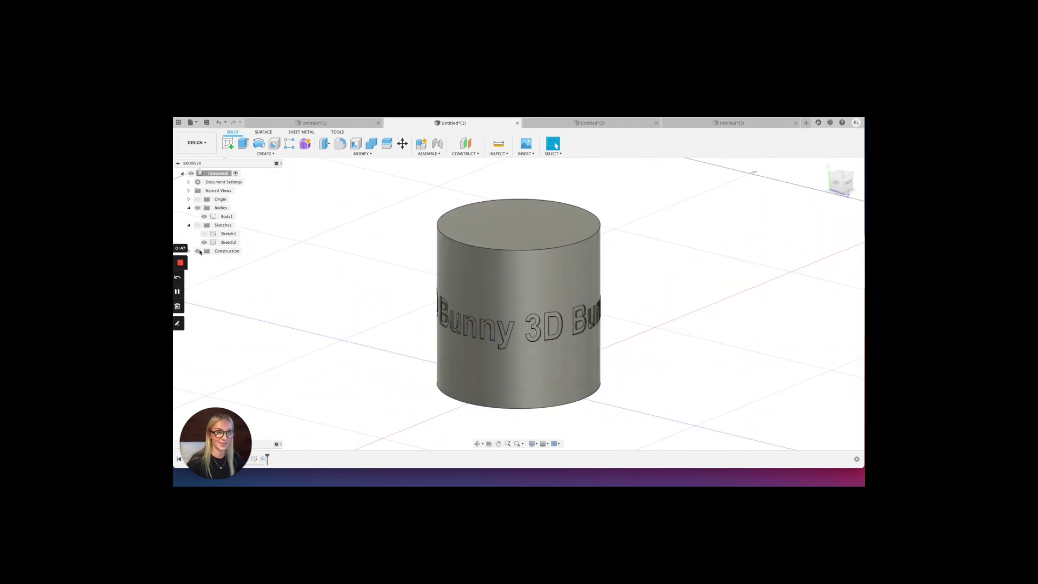
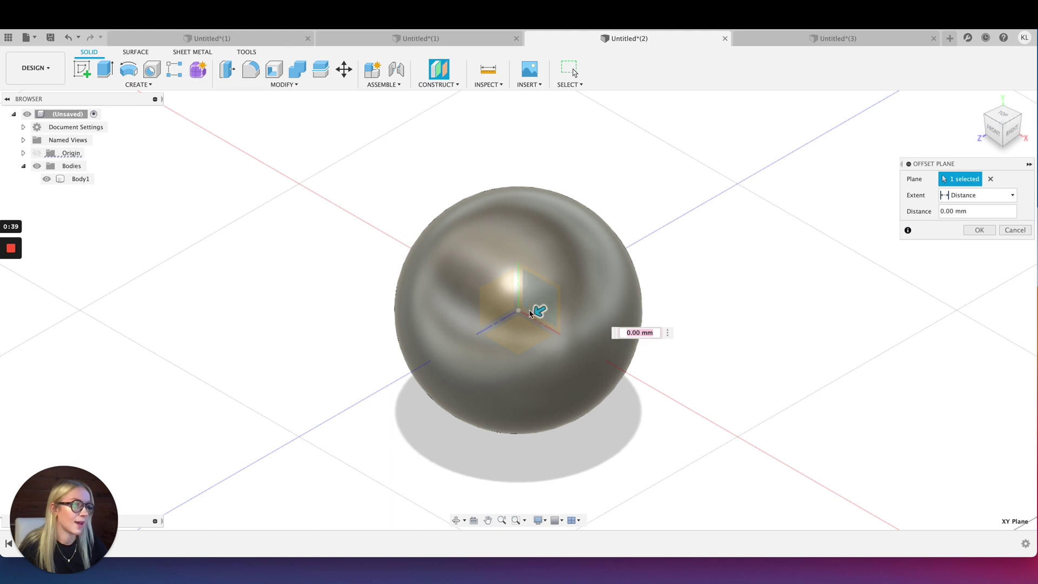
Offset a construction plane 75 mm from the XY plane in front of the sphere and start a sketch on it
left_click_drag(538, 307, 352, 381)
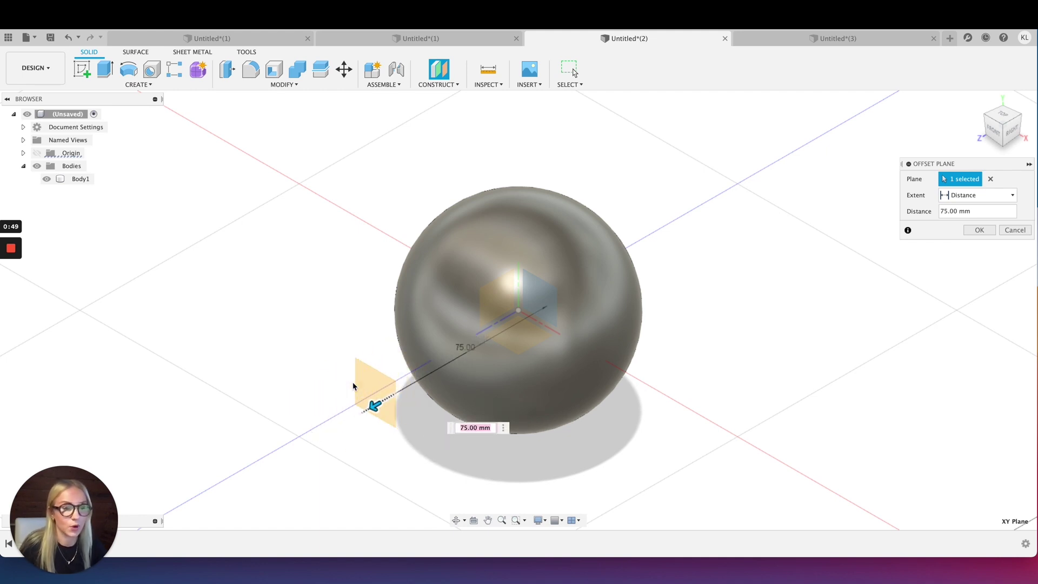
key("Return")
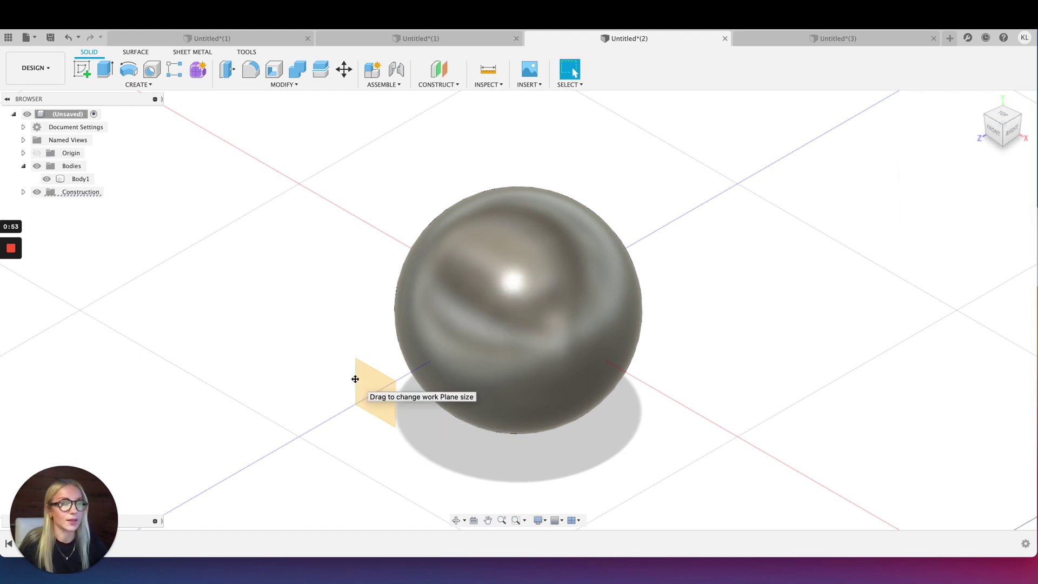
left_click(135, 84)
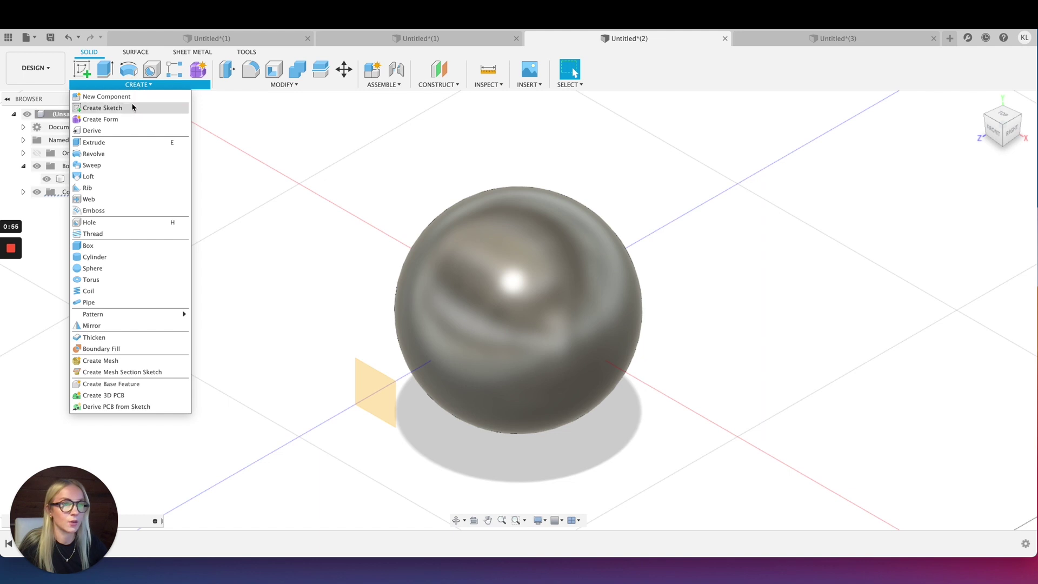
left_click(132, 104)
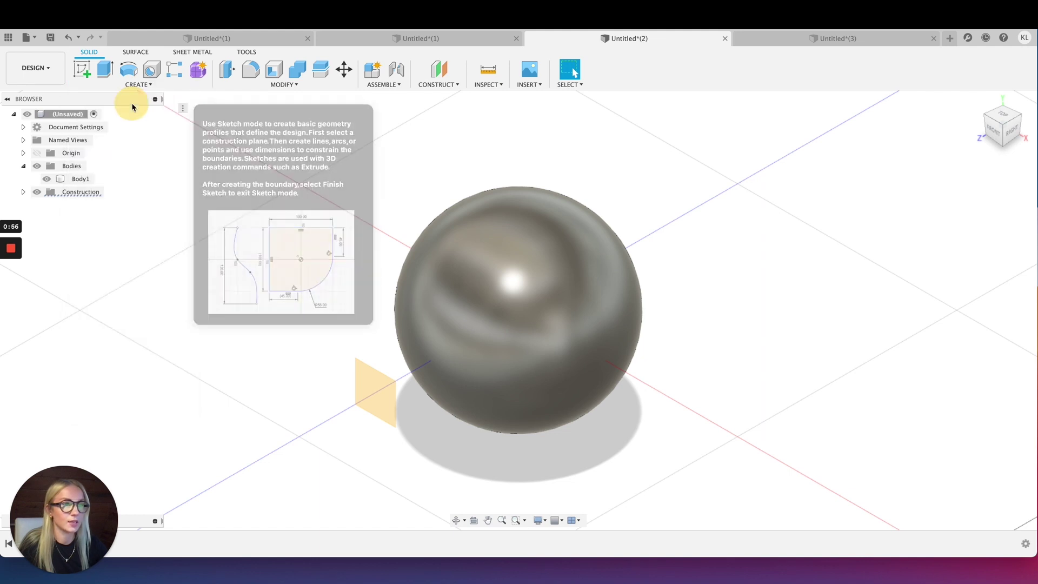
left_click(370, 381)
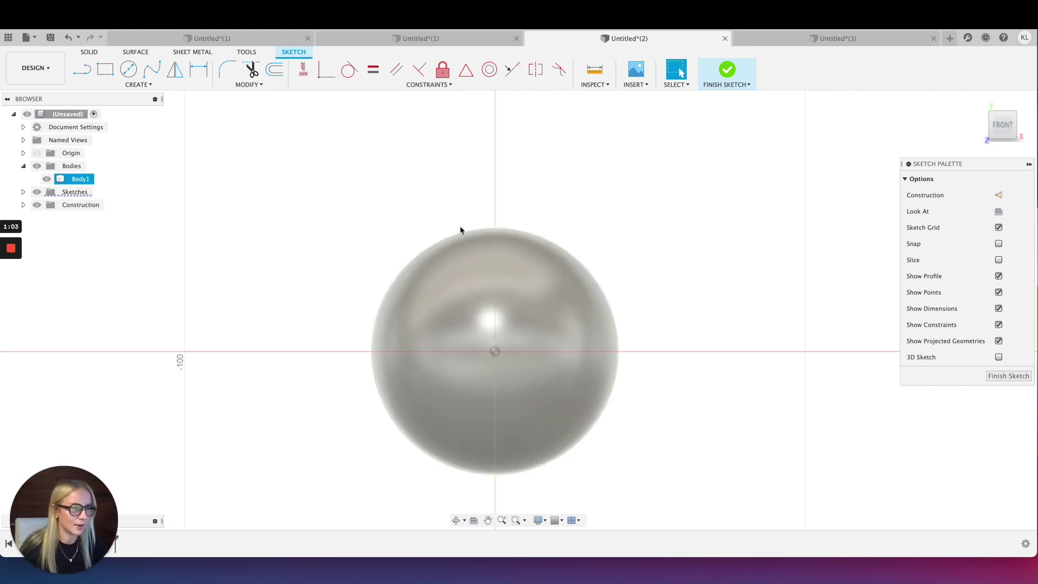
Add a sketch text frame across the middle of the sphere with the text 3D Bunny
left_click(137, 85)
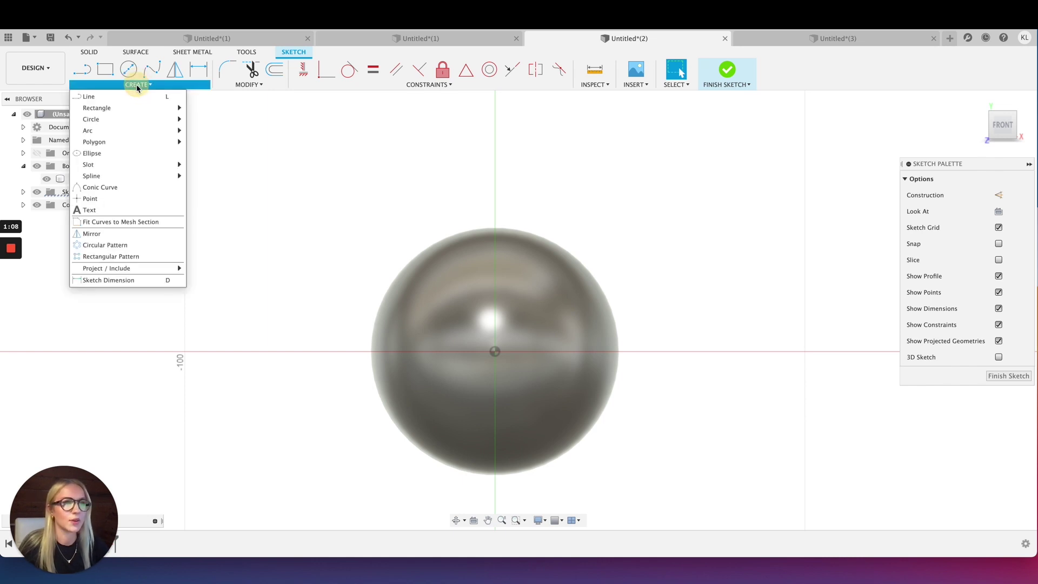
left_click(105, 208)
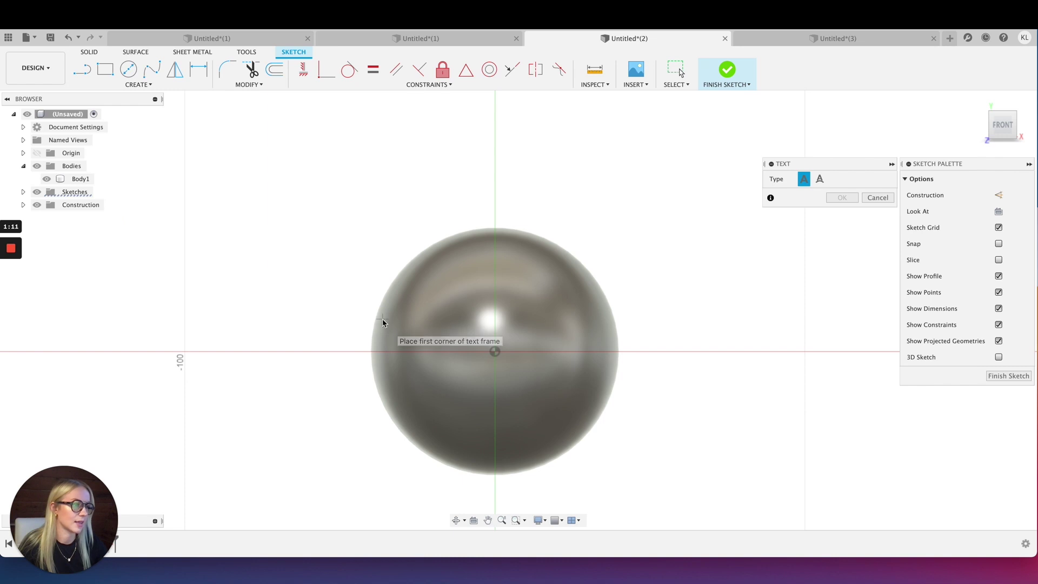
left_click(397, 331)
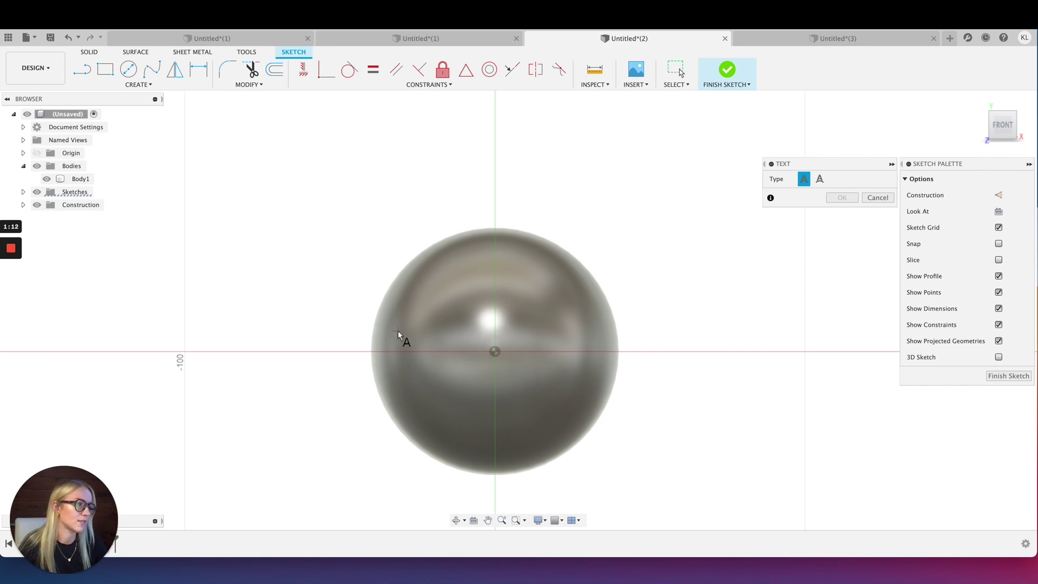
left_click(594, 371)
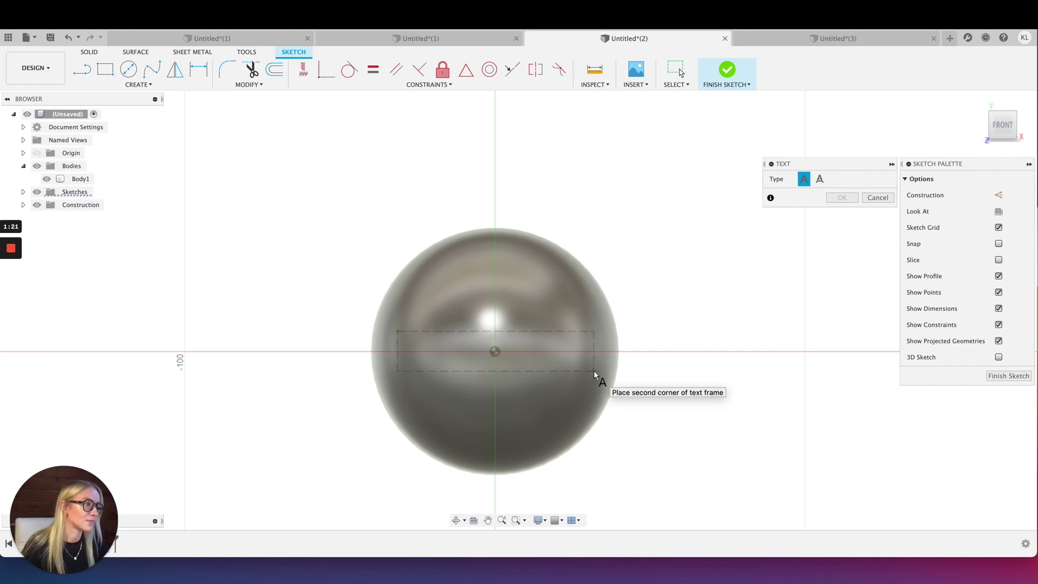
left_click(594, 371)
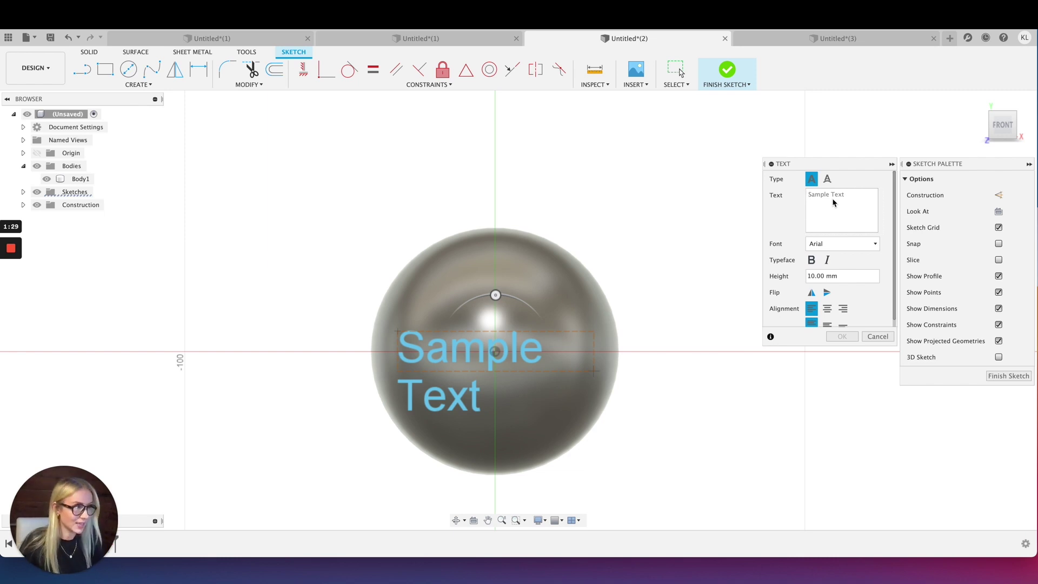
type("3D Bunny")
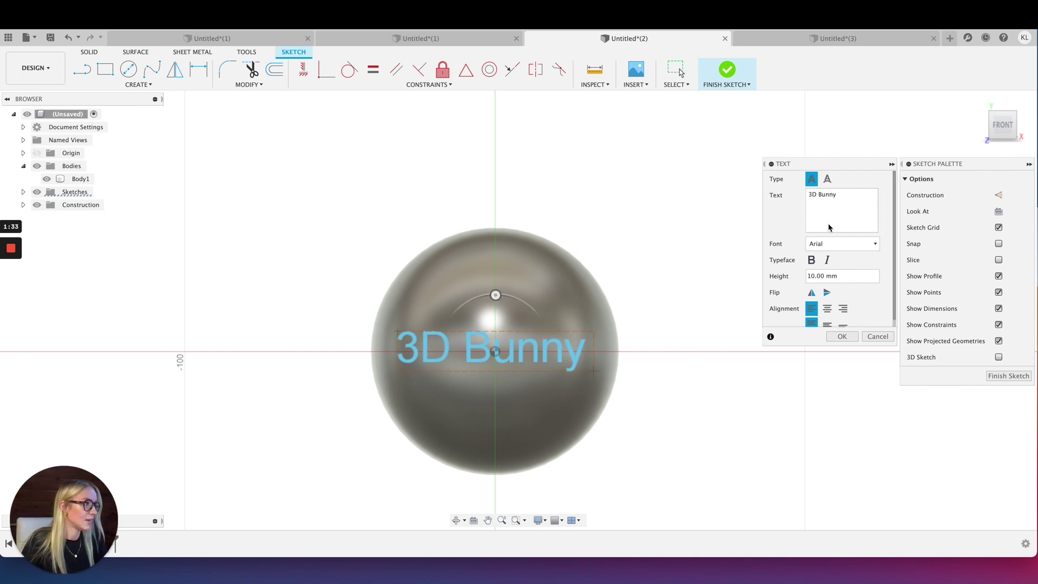
Format the 3D Bunny text as bold Arial Narrow, centred horizontally and vertically in its frame, and finish the sketch
left_click(813, 262)
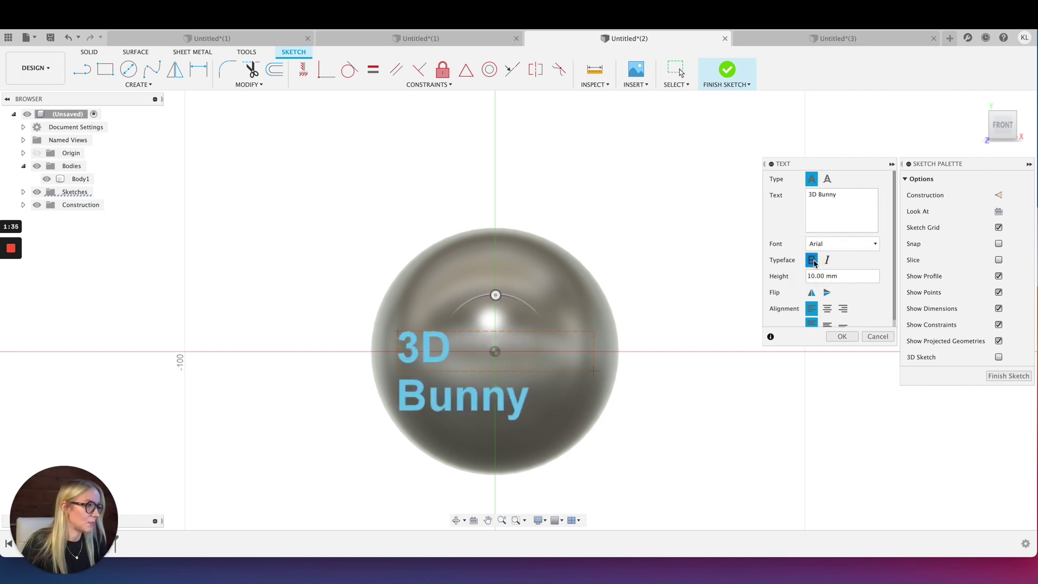
left_click(835, 244)
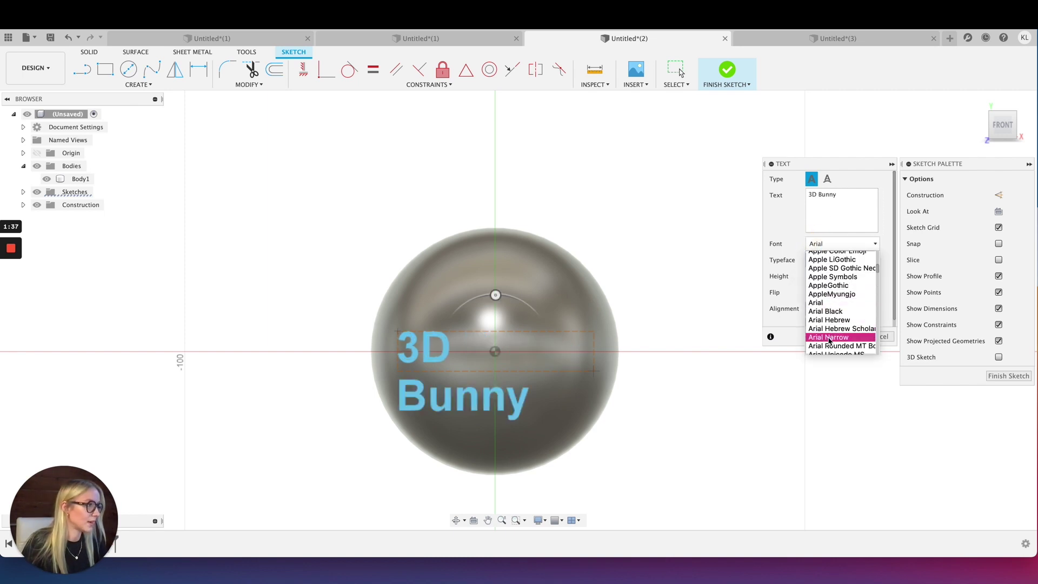
left_click(829, 339)
left_click(827, 309)
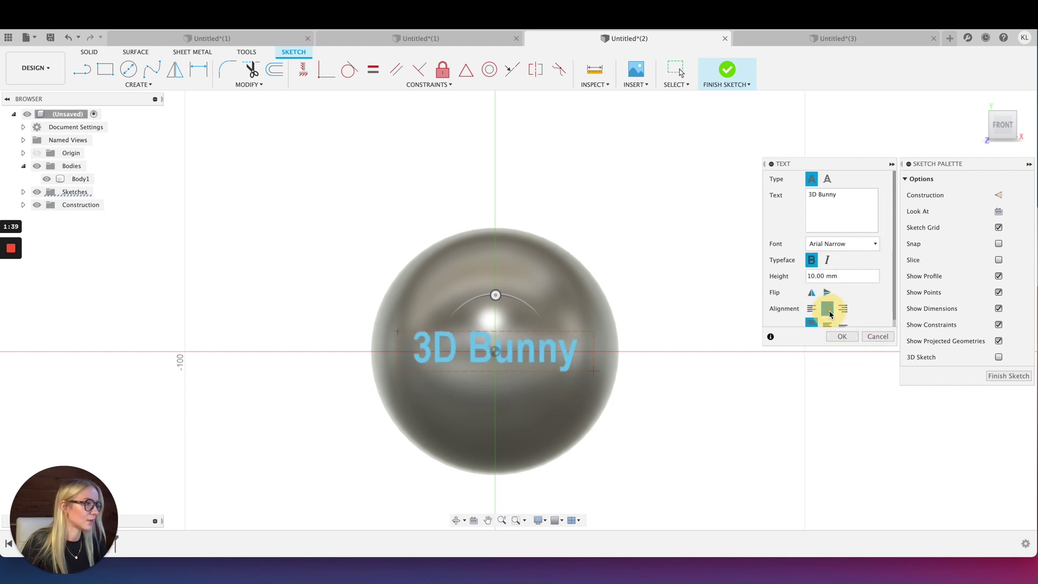
left_click(828, 324)
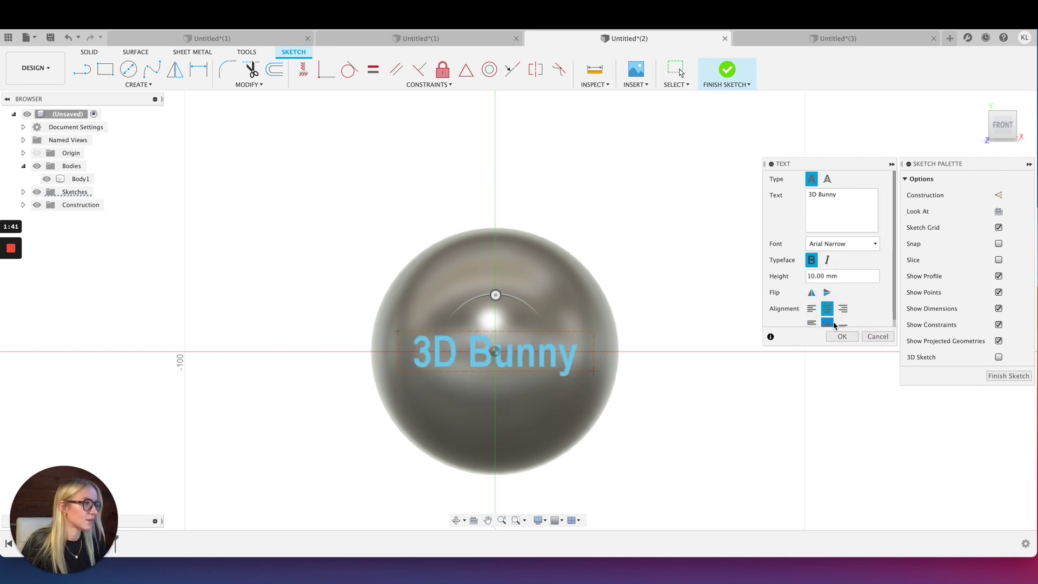
scroll(860, 319, "down", 1)
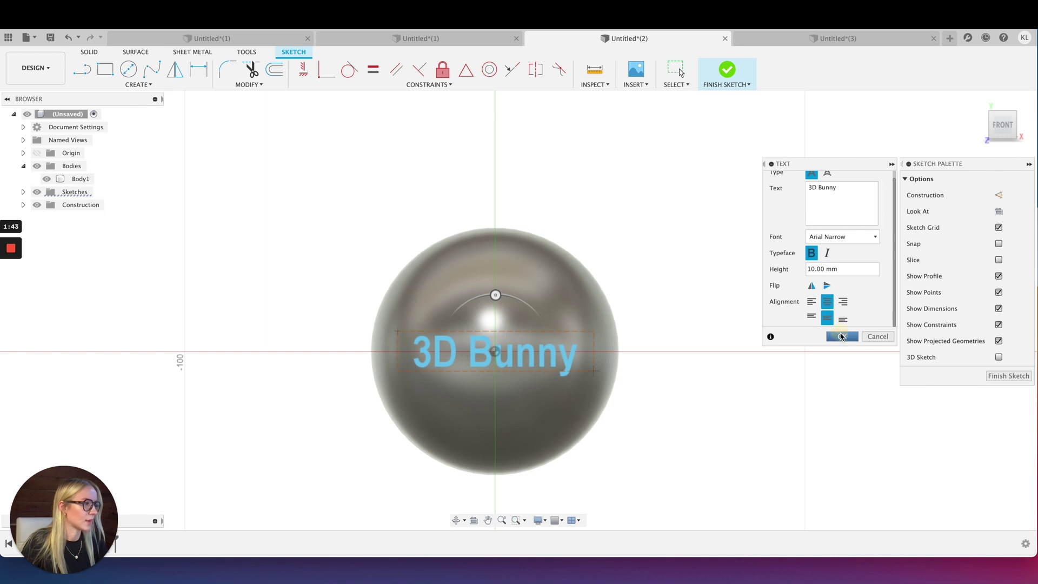
left_click(842, 336)
left_click(727, 73)
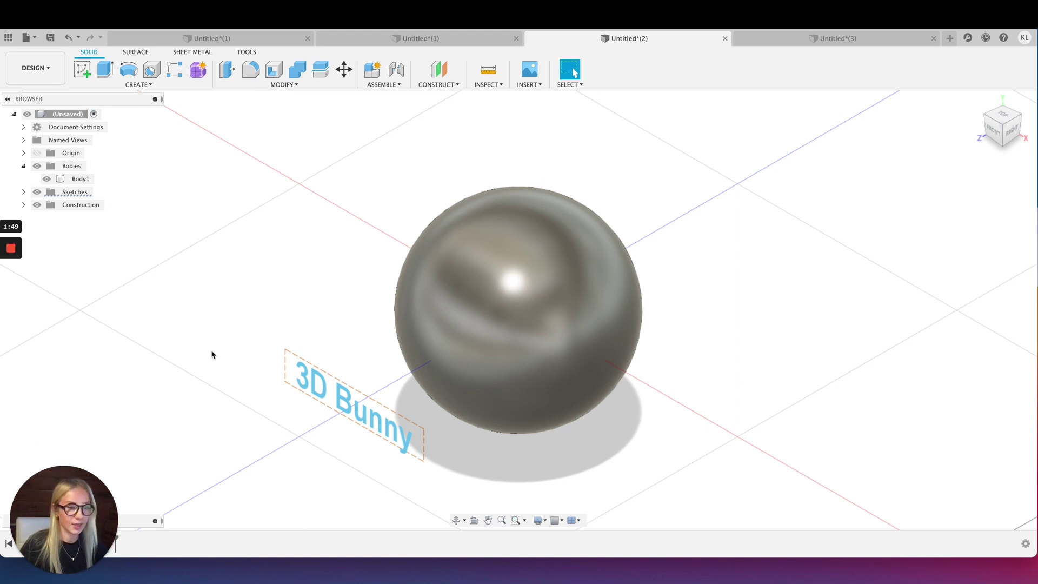
Extrude the 3D Bunny text with extent To Object up to the sphere body as New Body
key("e")
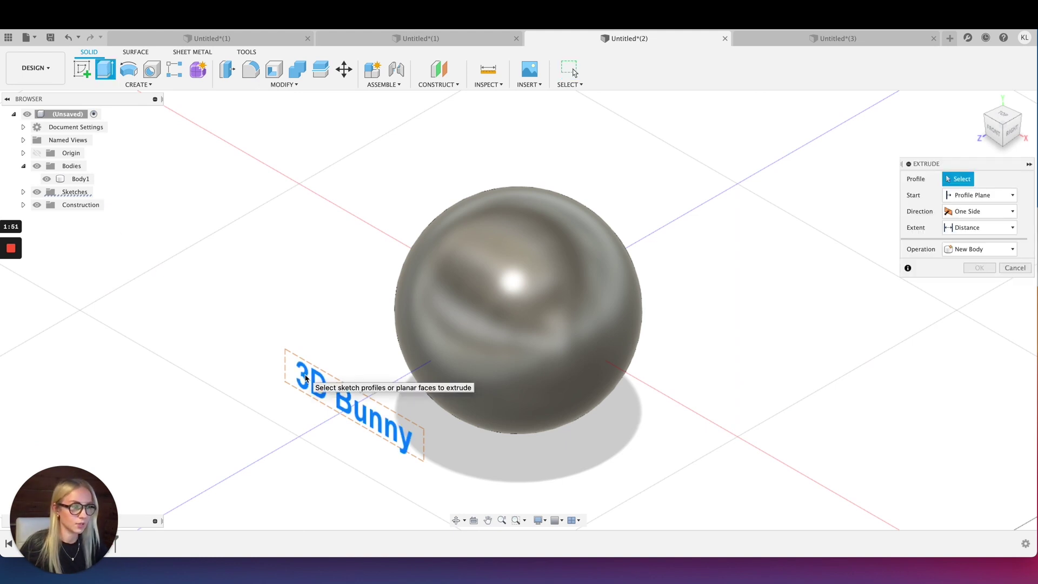
left_click(306, 379)
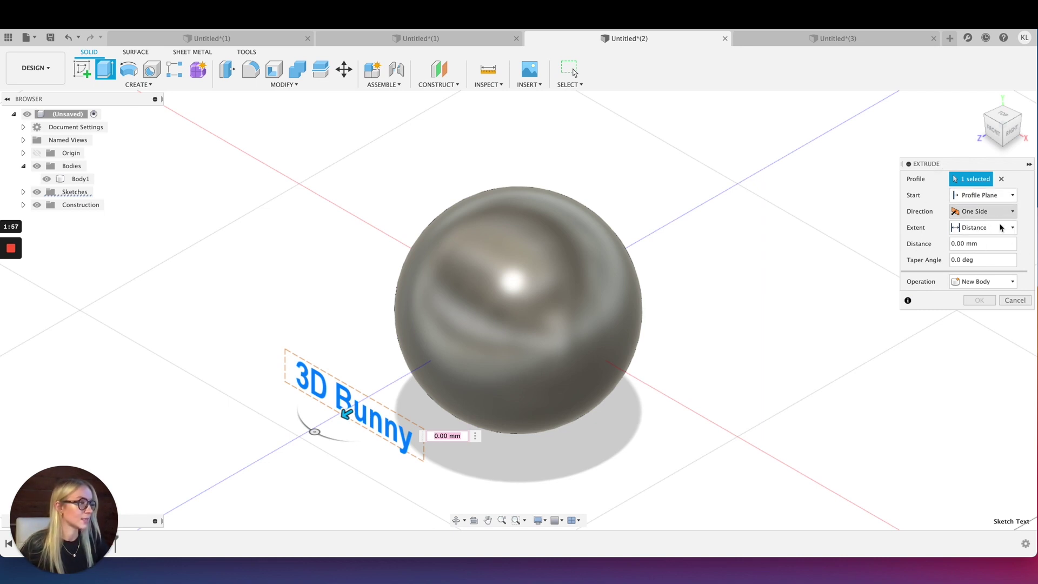
left_click(987, 228)
left_click(977, 254)
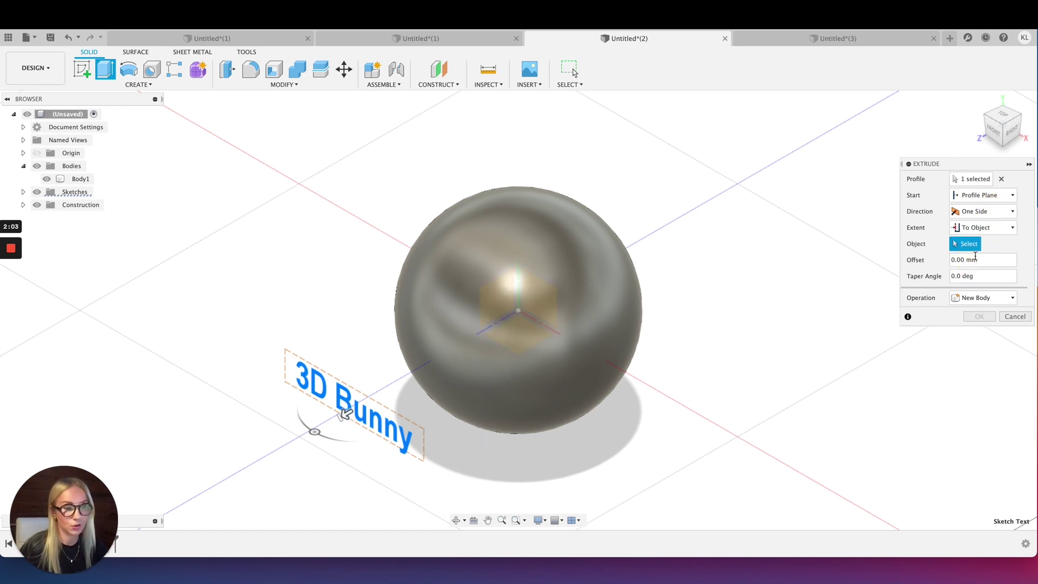
left_click(87, 179)
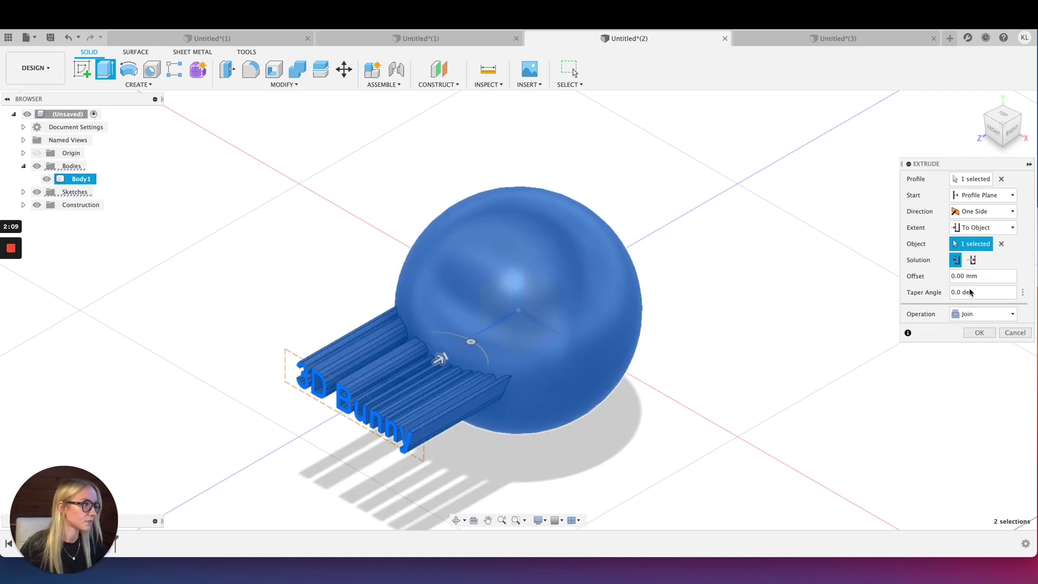
left_click(982, 314)
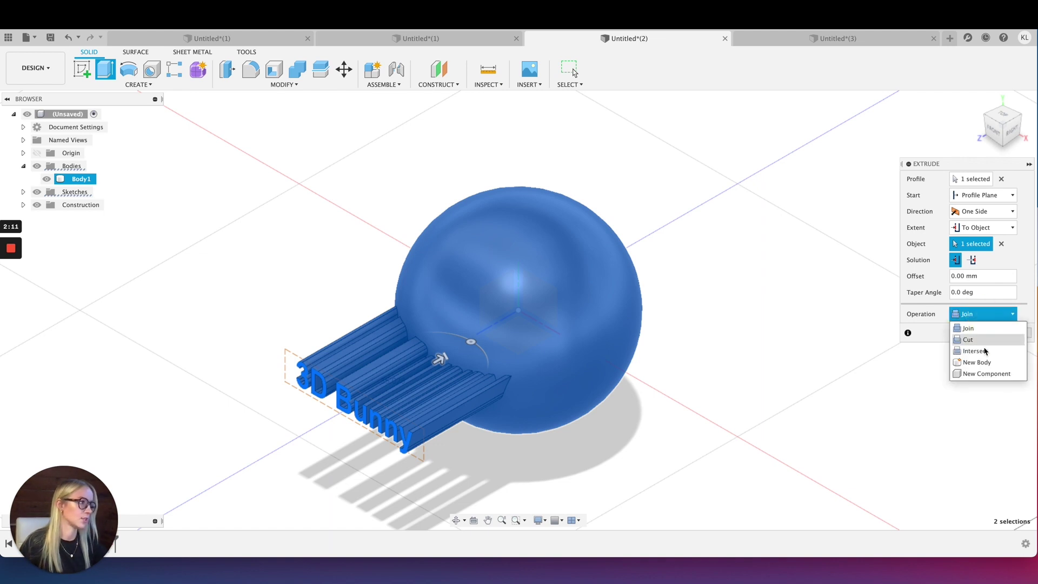
left_click(977, 362)
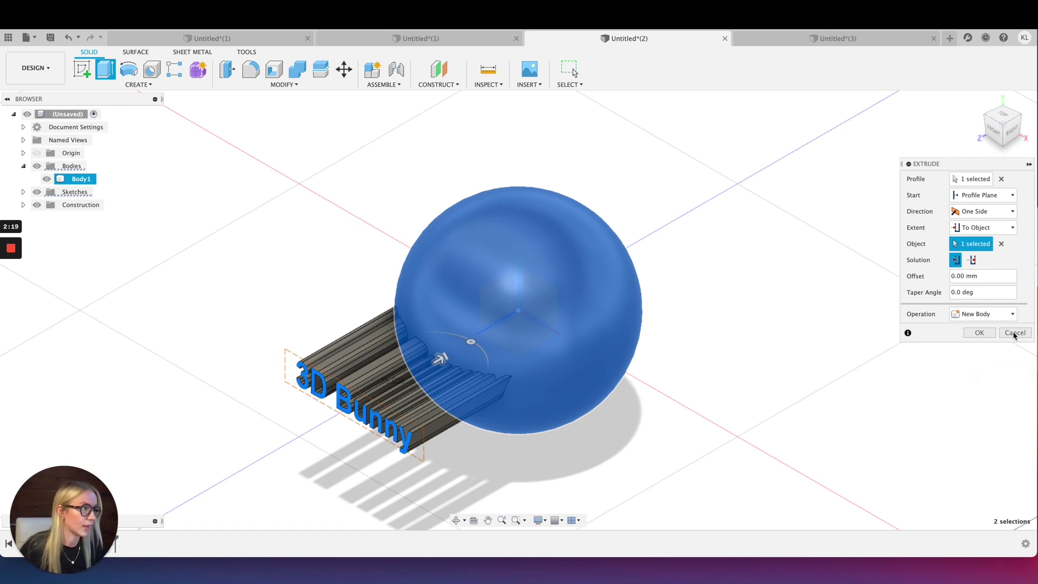
left_click(977, 334)
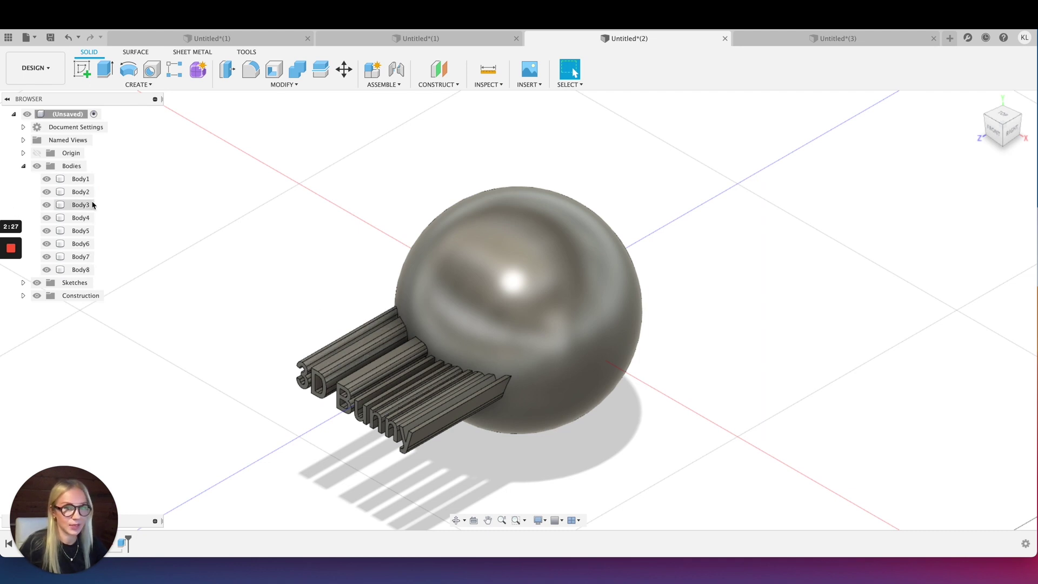
Hide the sphere to examine the curved ends of the extruded letters, and show it again
left_click(49, 182)
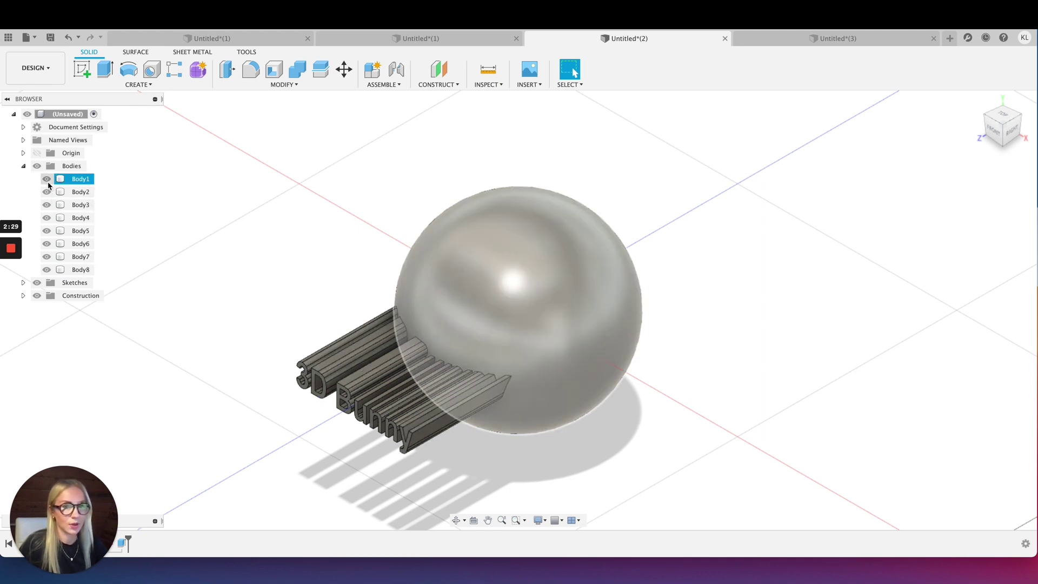
left_click(47, 179)
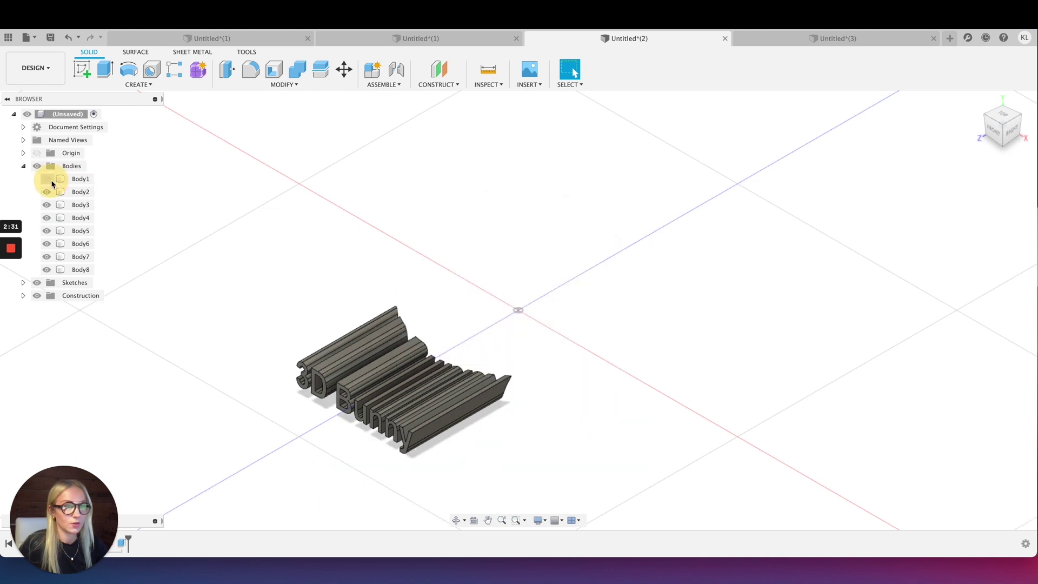
mouse_move(1005, 125)
left_mouse_down()
mouse_move(852, 122)
mouse_move(865, 111)
mouse_move(749, 120)
mouse_move(735, 104)
mouse_move(788, 104)
mouse_move(813, 129)
mouse_move(863, 136)
mouse_move(920, 125)
mouse_move(981, 144)
mouse_move(1000, 130)
left_mouse_up()
left_click(47, 181)
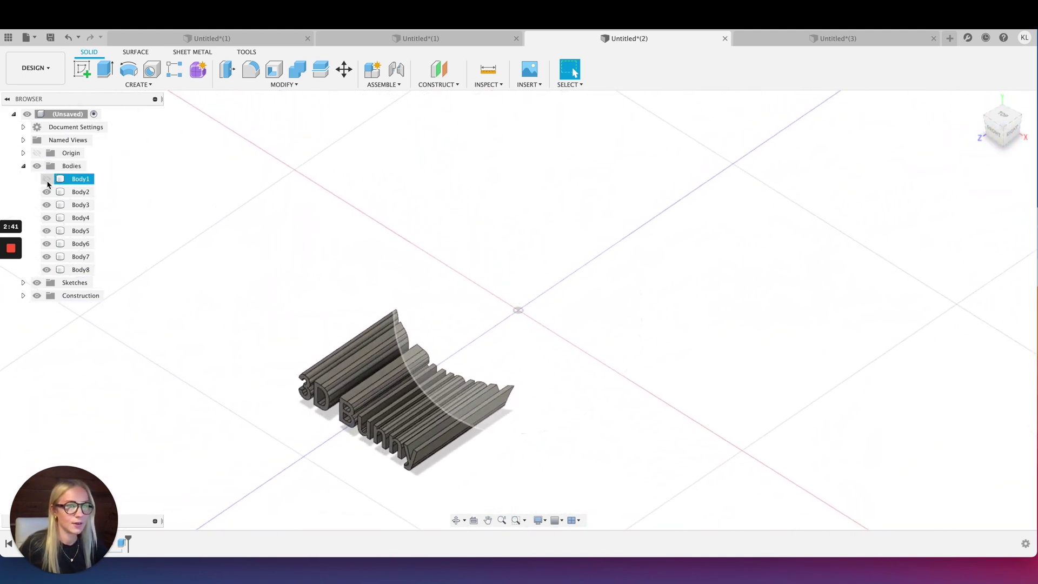
Move all seven 3D Bunny letter bodies into the sphere with a Z distance of -0.55 mm
left_click(1003, 114)
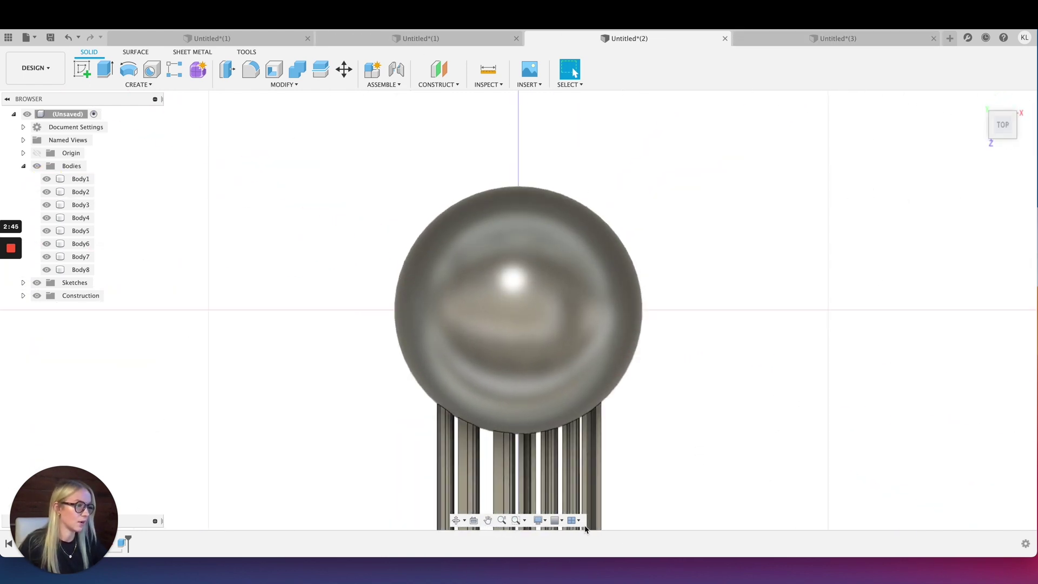
left_click_drag(597, 481, 633, 359)
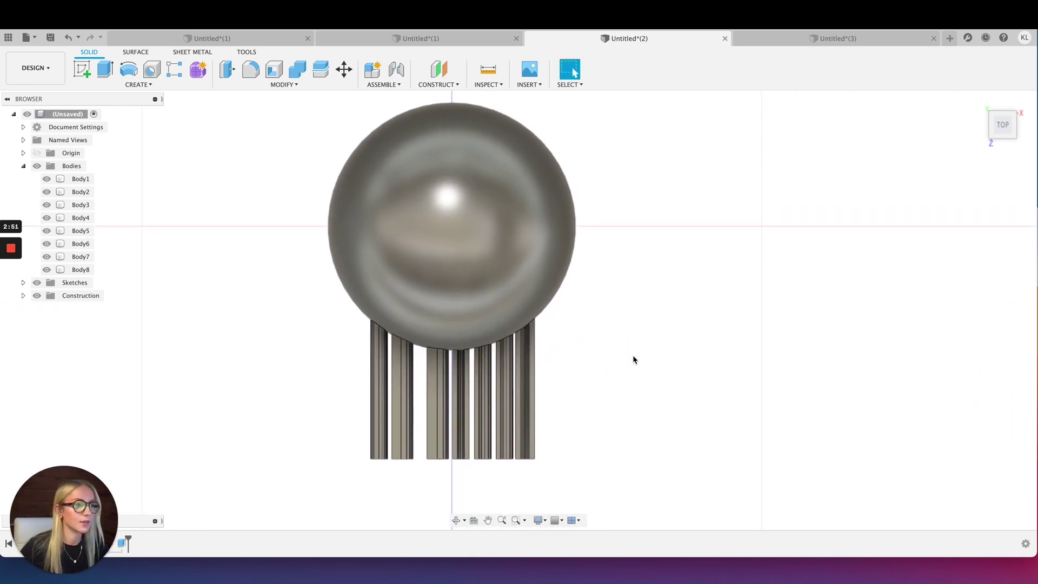
left_click_drag(578, 395, 328, 486)
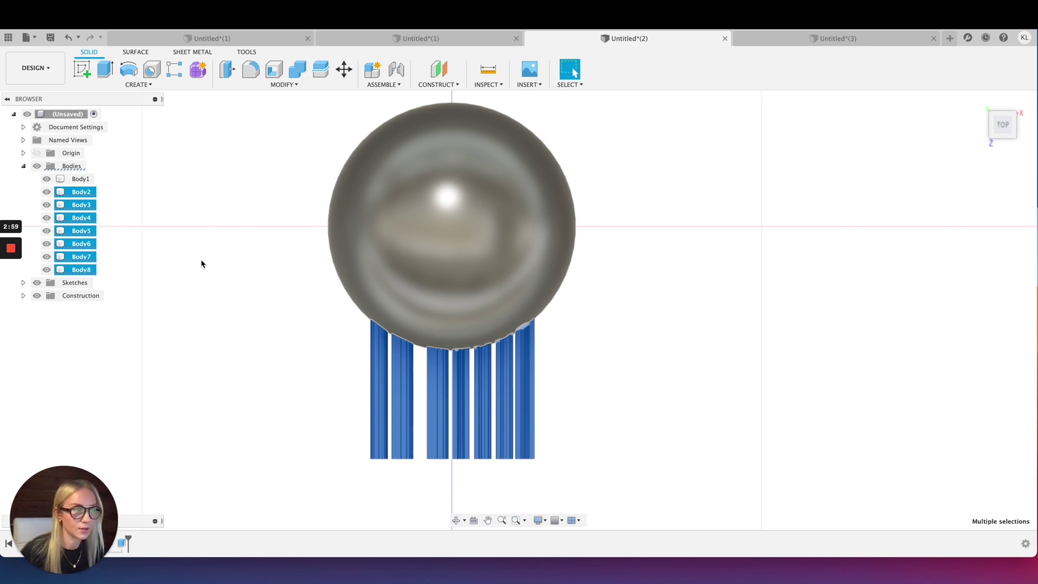
key("m")
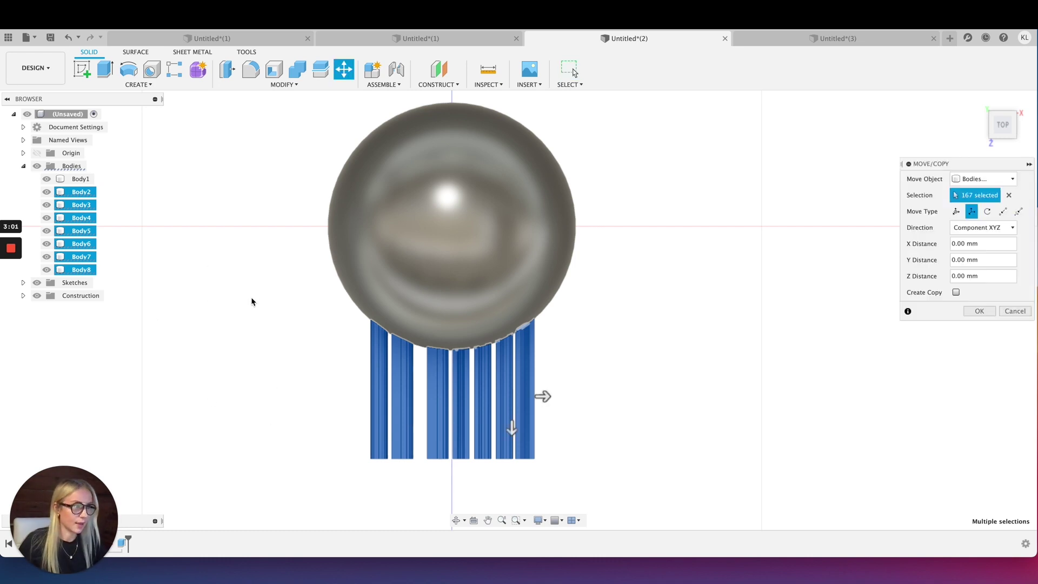
left_click(512, 430)
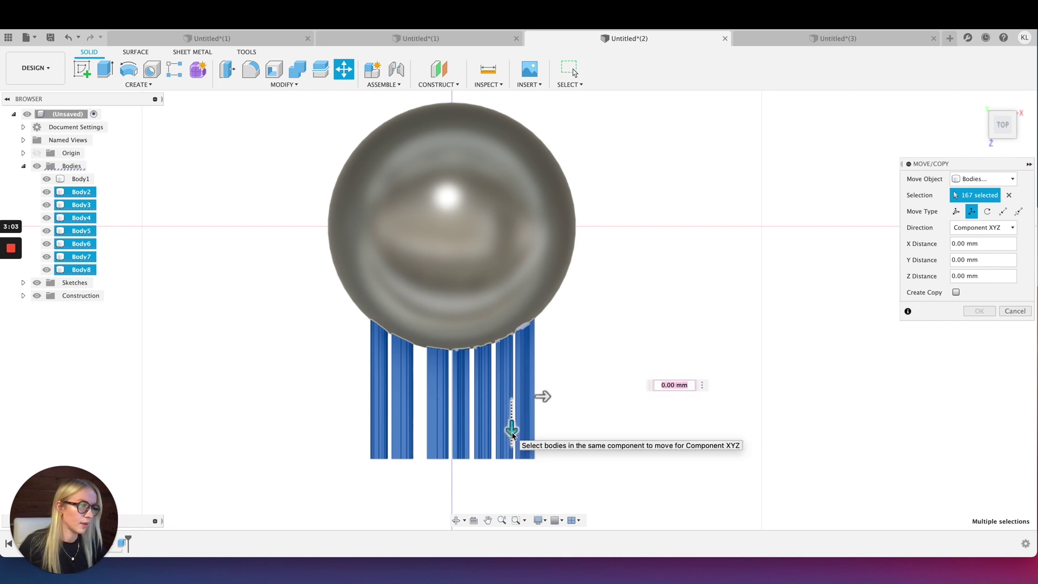
left_click_drag(509, 421, 510, 443)
left_click_drag(550, 415, 542, 413)
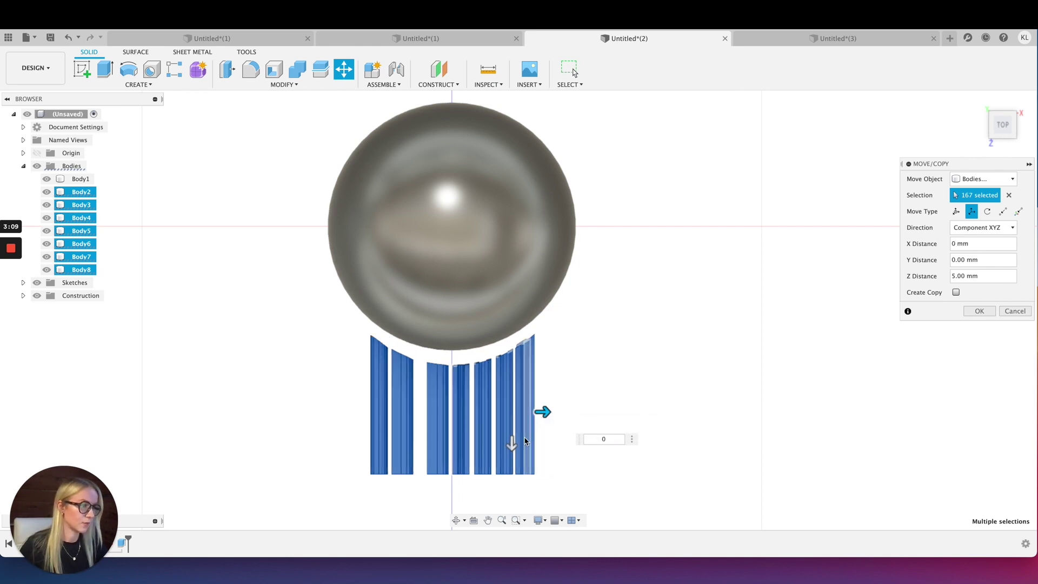
left_click_drag(512, 446, 511, 416)
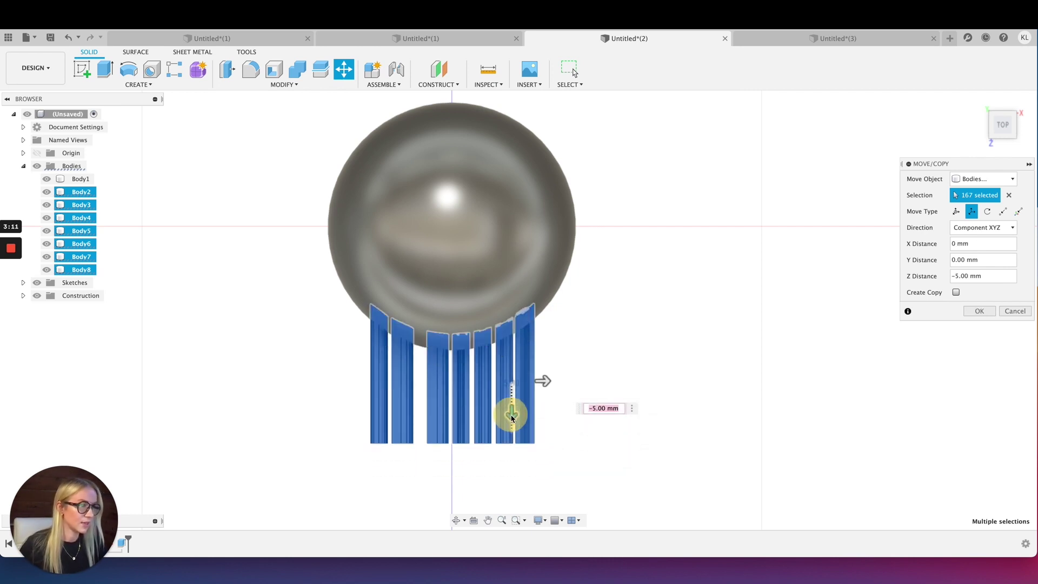
type("-")
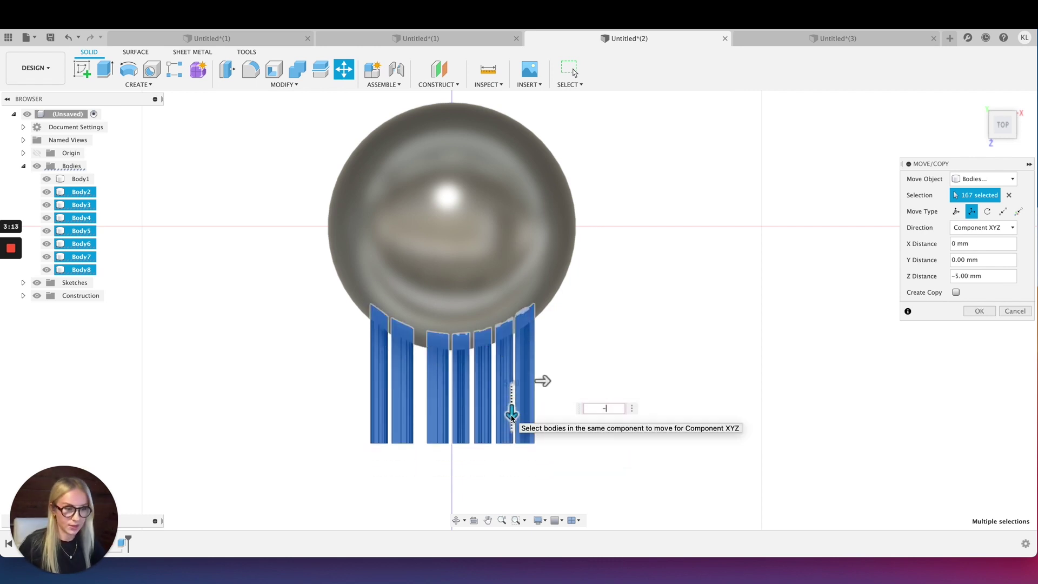
type("0.55")
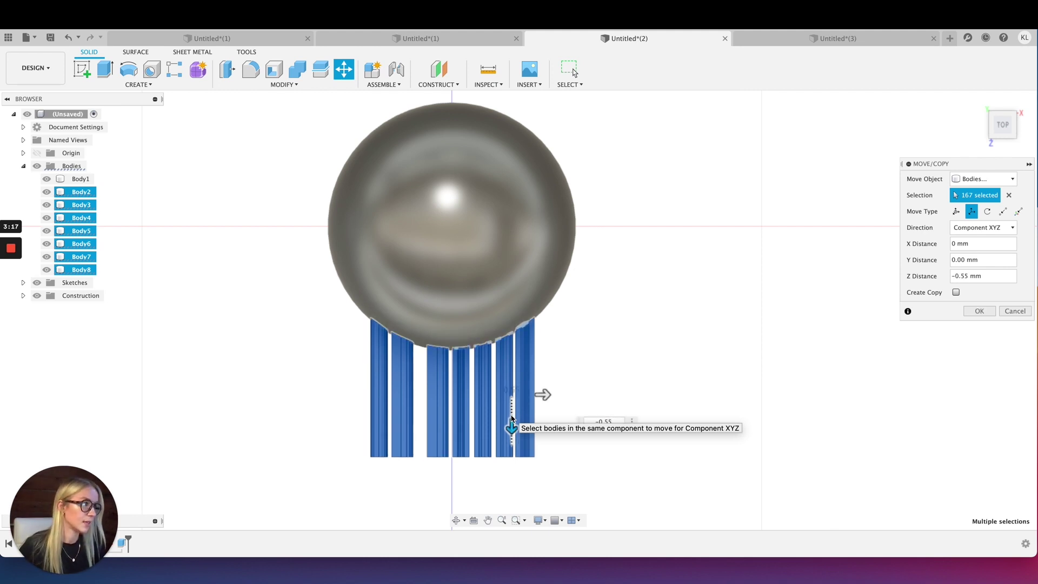
key("Return")
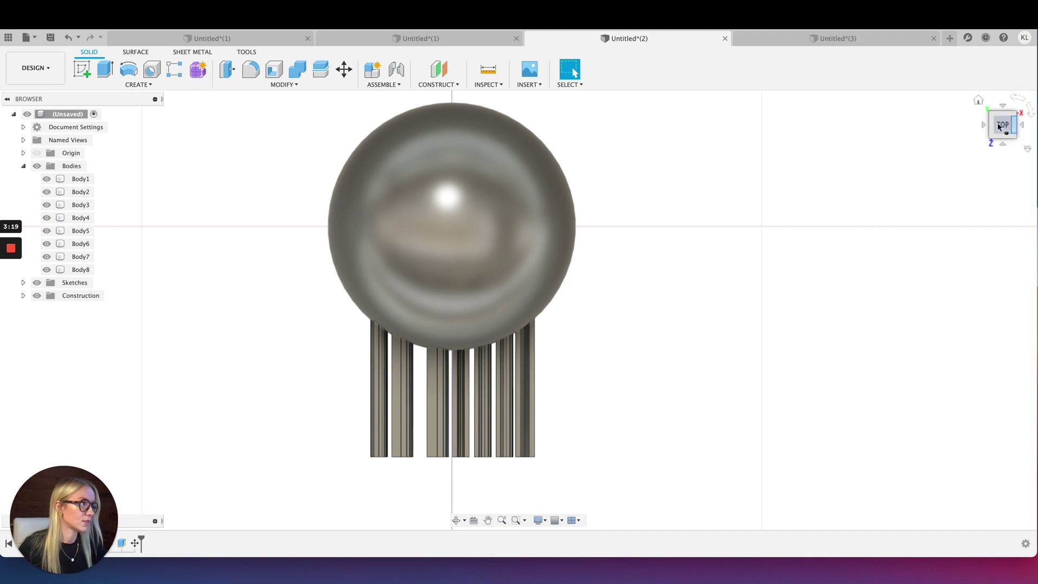
Combine with the Cut operation, using the sphere as target and the seven letter bodies as tools, to engrave the text
left_click(979, 100)
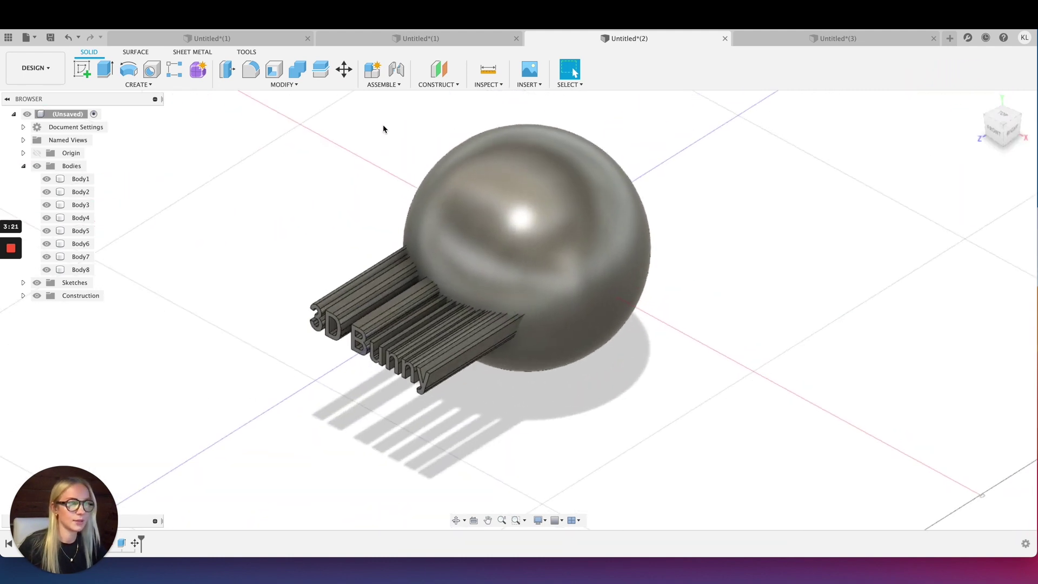
left_click(296, 68)
left_click(524, 199)
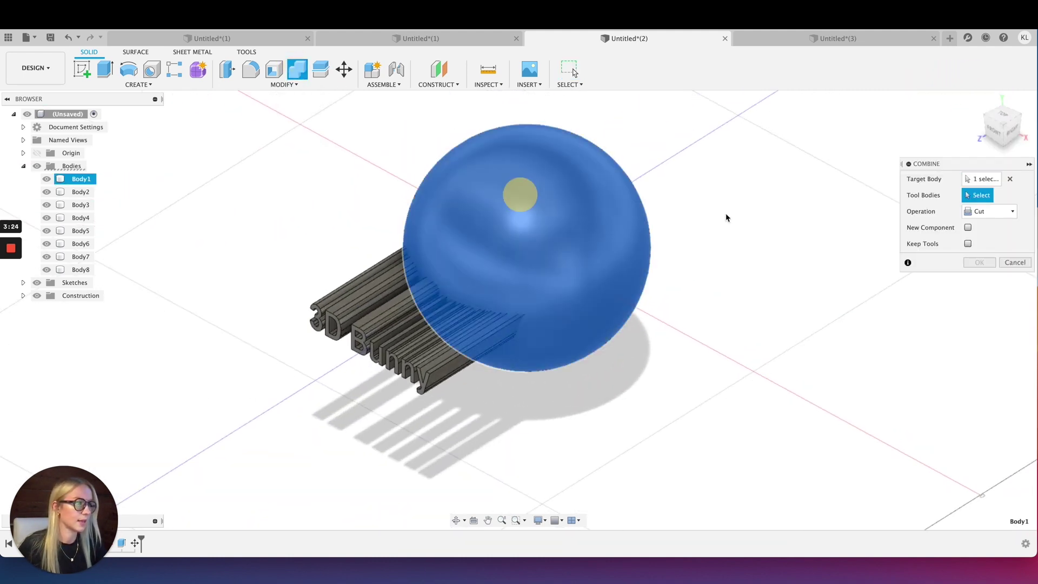
left_click(1006, 119)
left_click_drag(592, 463, 360, 397)
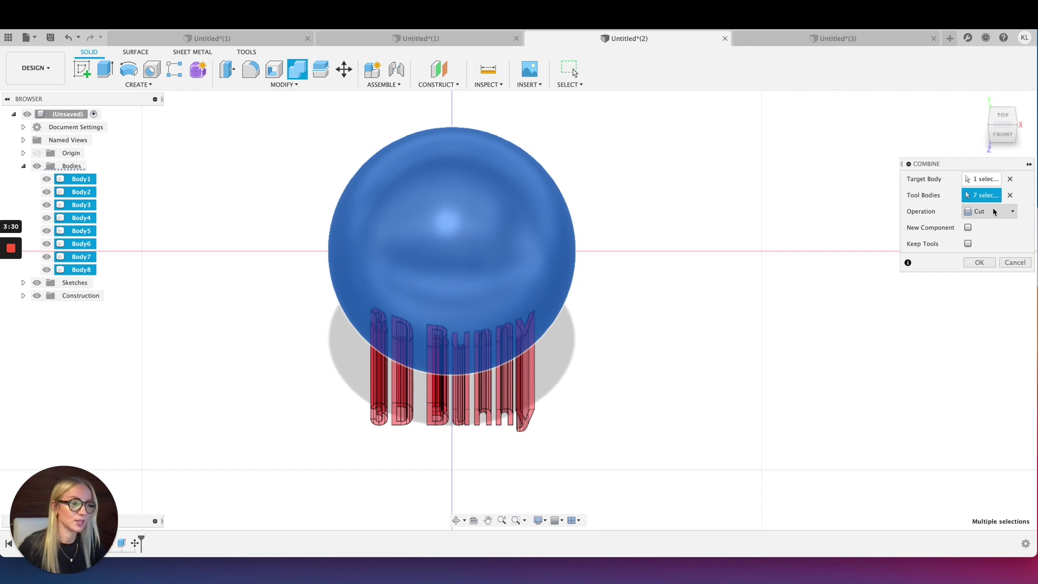
left_click(980, 262)
left_click_drag(1022, 141, 968, 108)
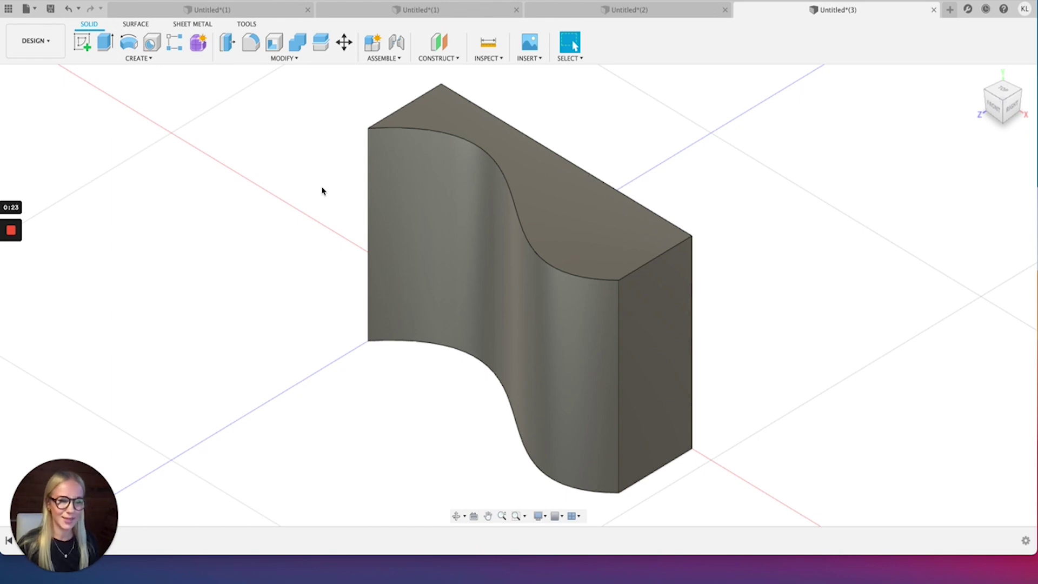
Create a construction plane offset 60 mm from the XY plane, in front of the block's wavy face
left_click(607, 124)
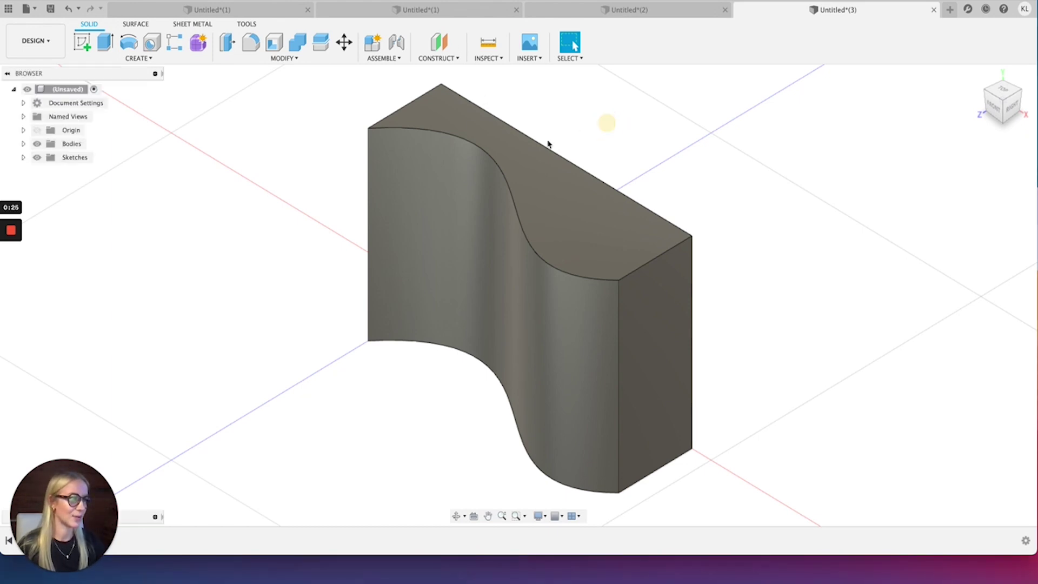
left_click(446, 43)
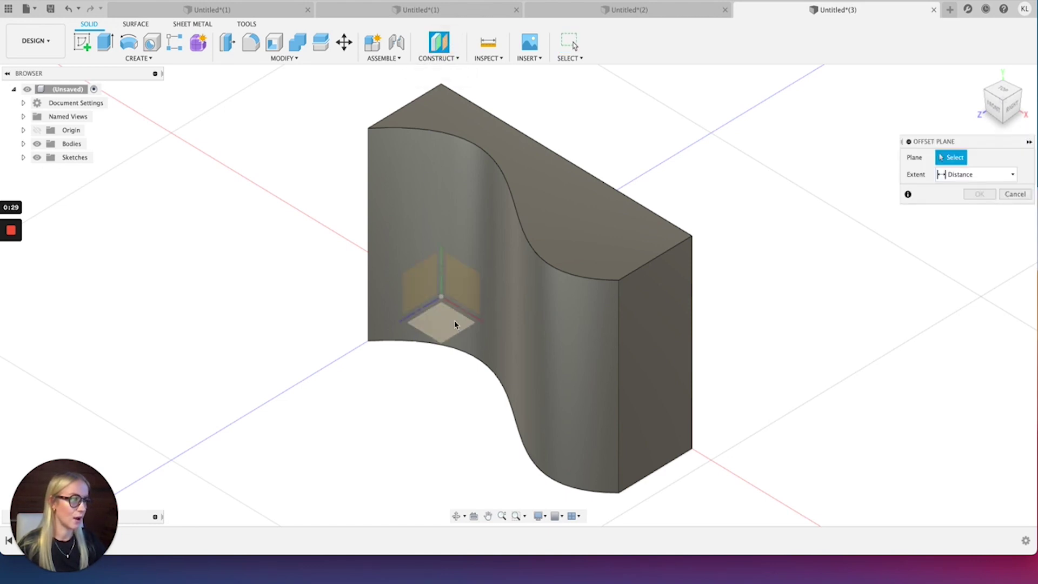
left_click(463, 300)
left_click_drag(476, 299, 260, 375)
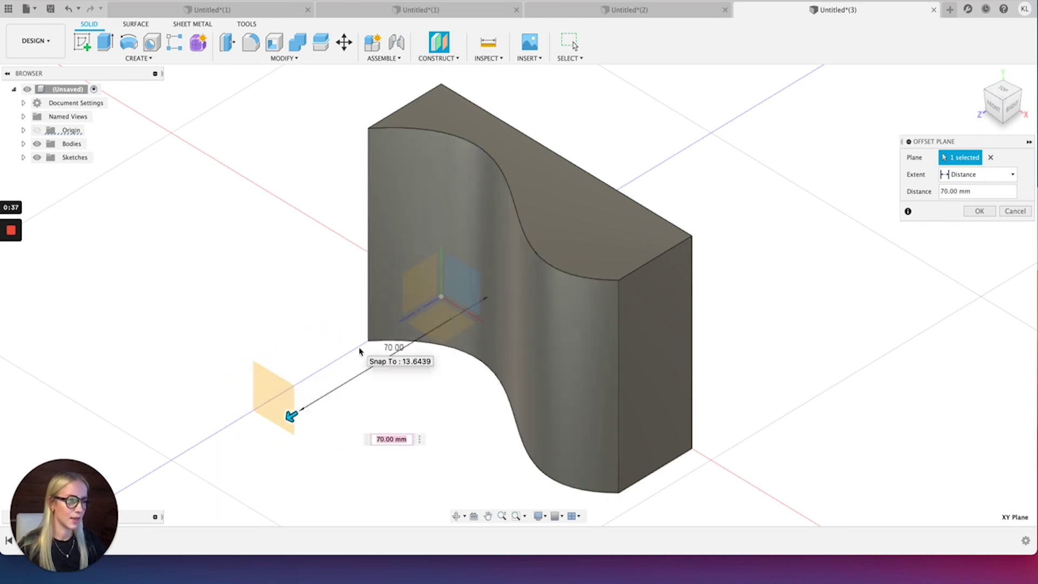
left_click_drag(290, 419, 324, 403)
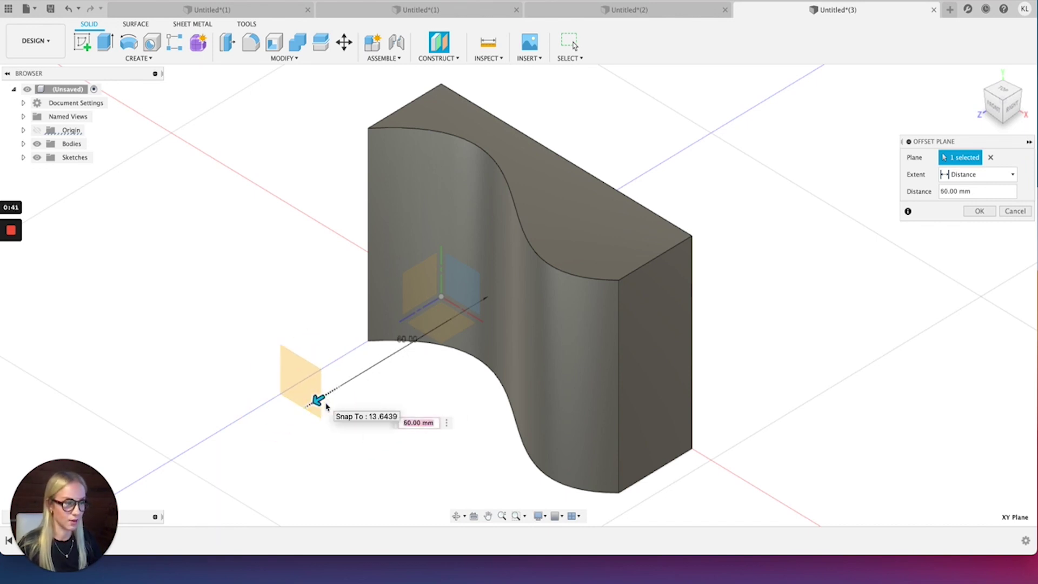
key("Return")
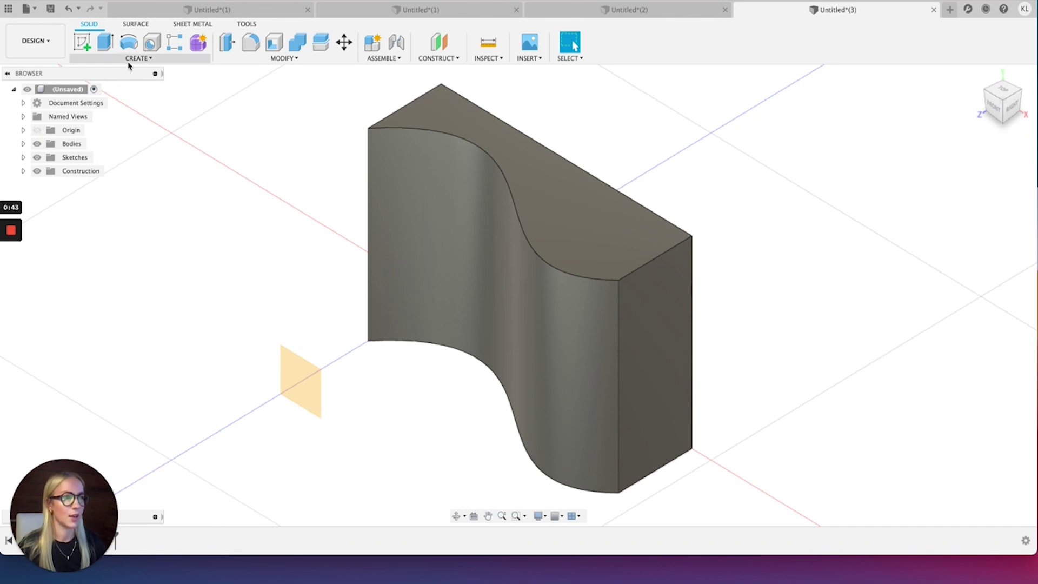
Create a sketch on the offset plane in front of the wavy block
left_click(131, 63)
left_click(124, 81)
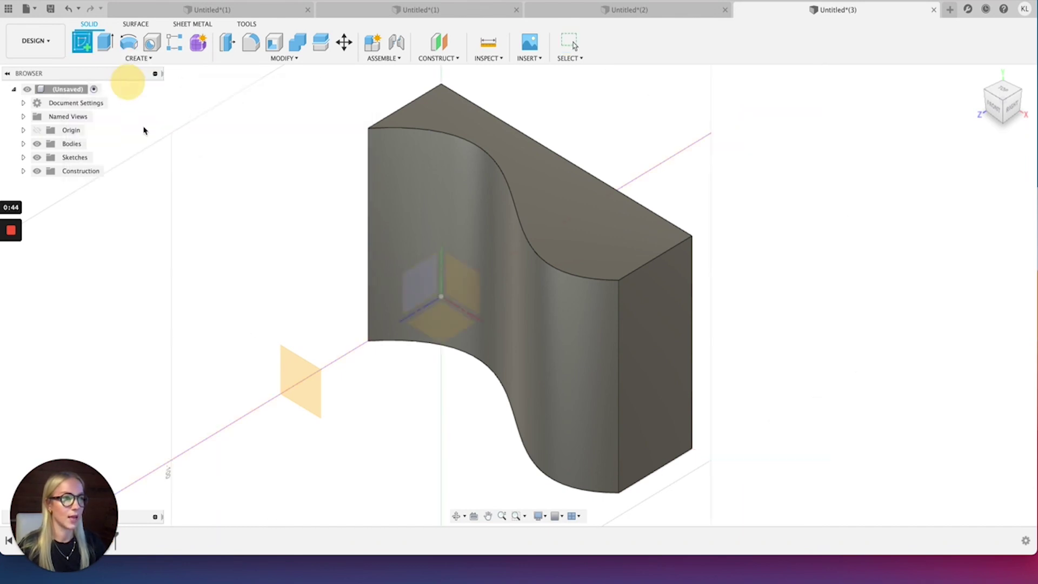
left_click(304, 387)
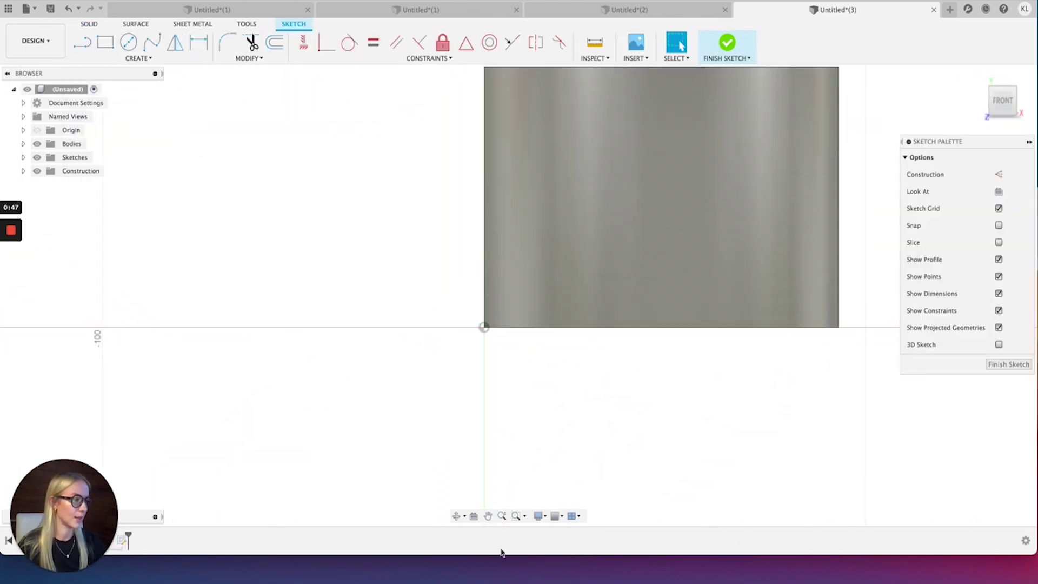
left_click(489, 517)
left_click_drag(619, 423, 371, 514)
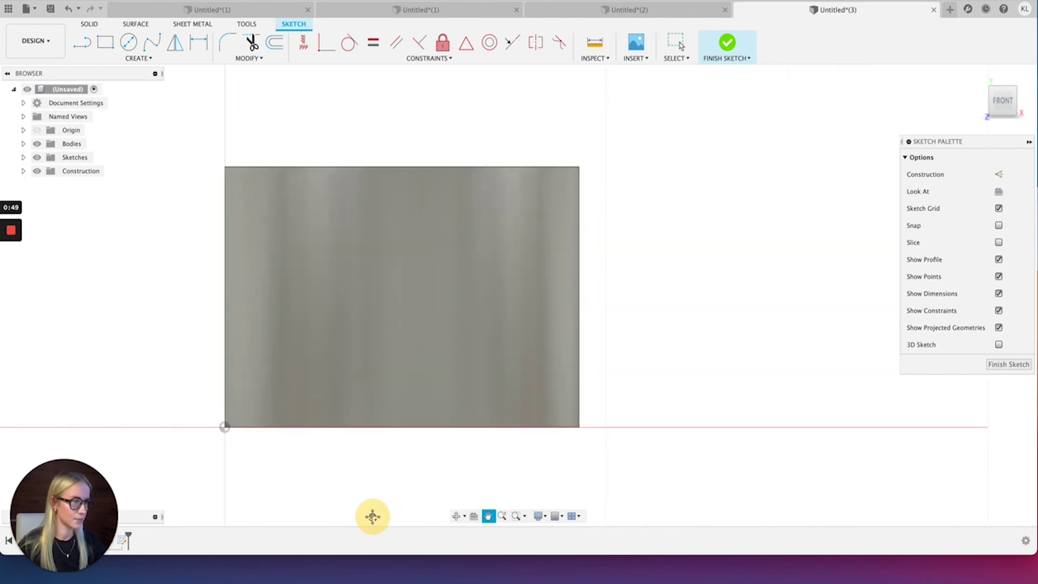
Add a sketch text frame across nearly the full width of the wavy face with the text 3D BUNNY
left_click(147, 59)
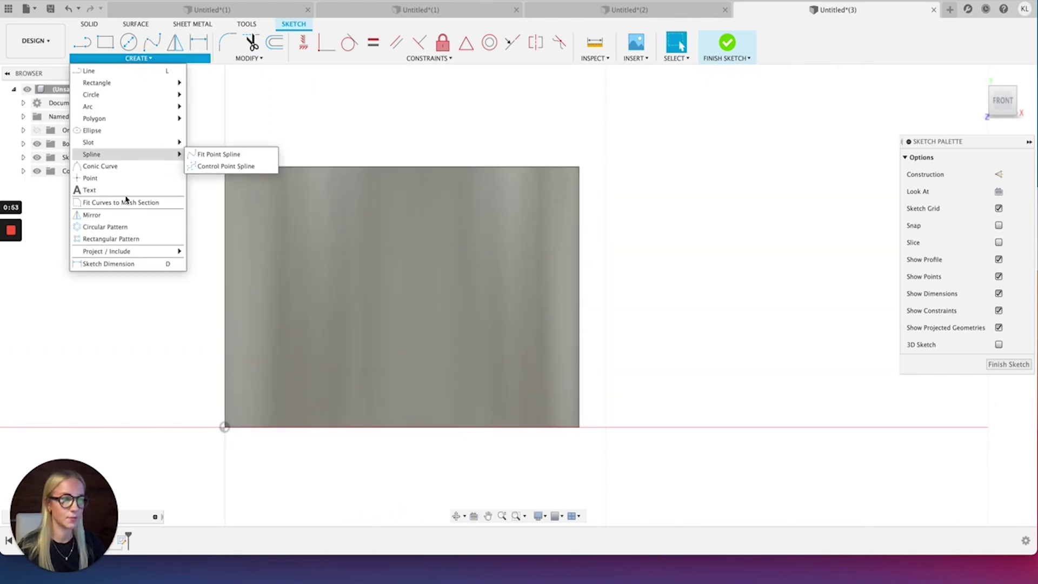
left_click(142, 58)
left_click(146, 59)
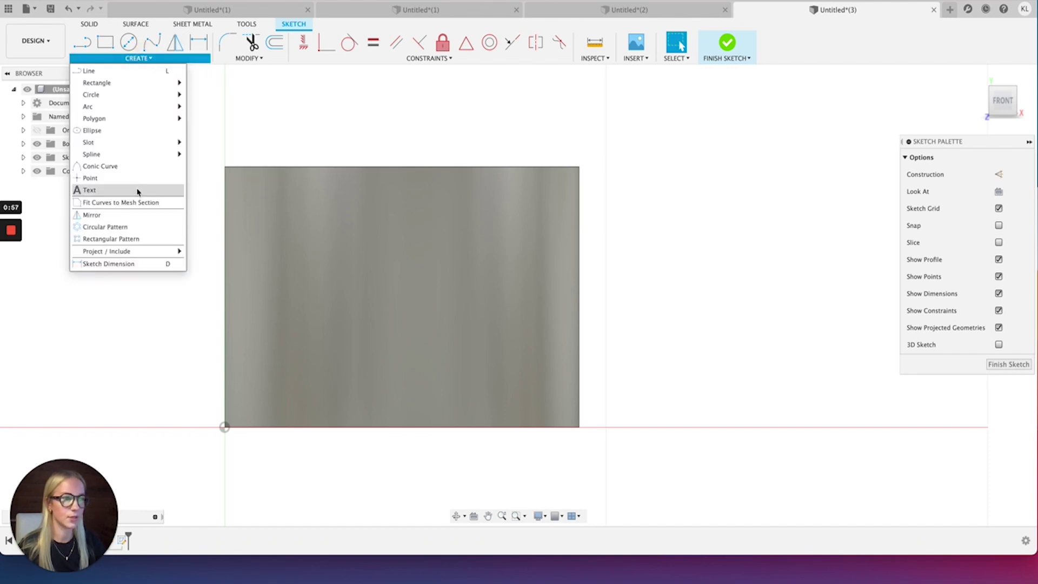
left_click(91, 190)
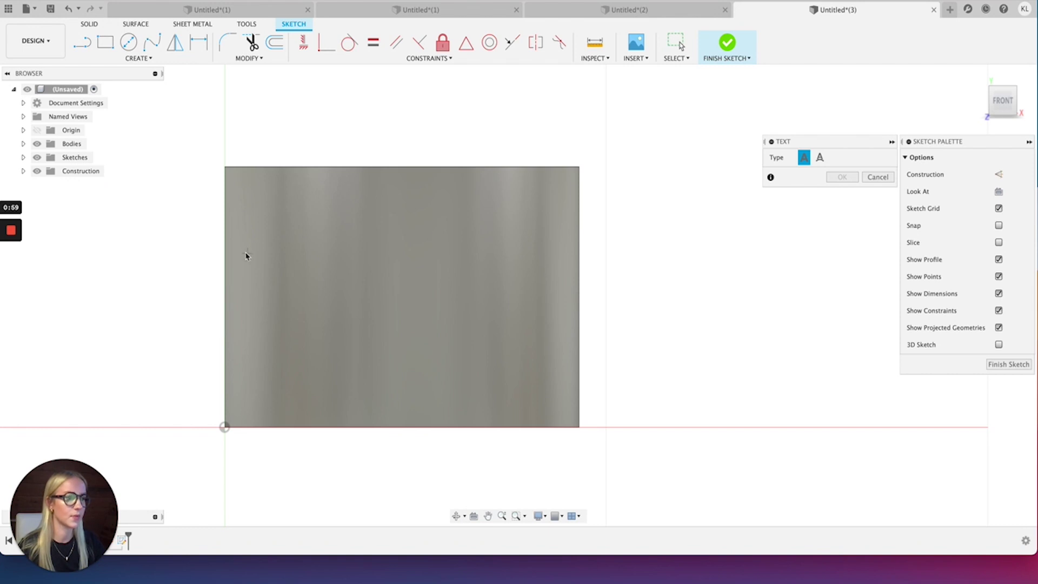
left_click_drag(241, 249, 567, 345)
left_click(836, 183)
type("3D N")
key("BackSpace")
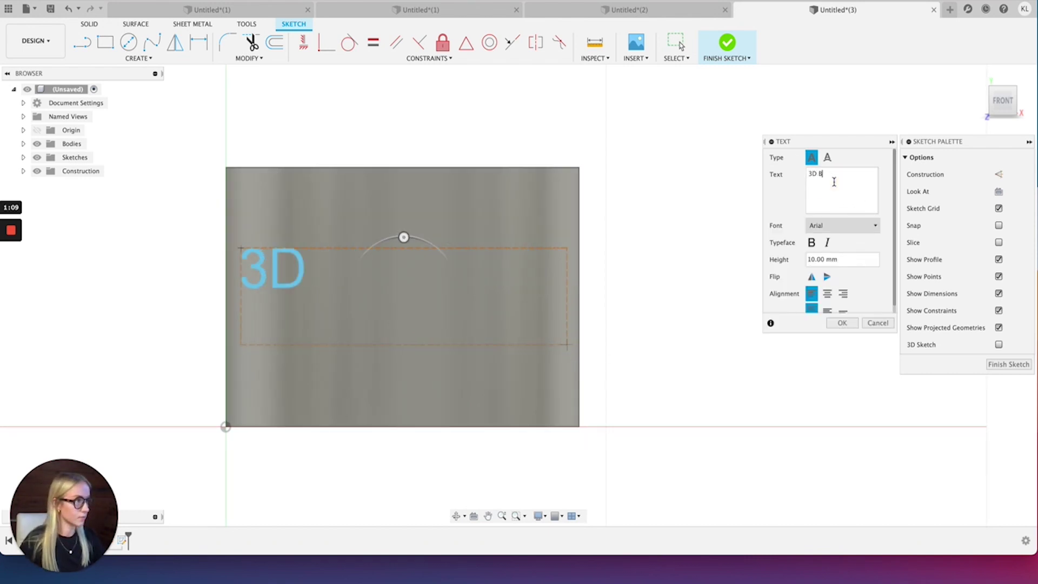
type("BUNNY")
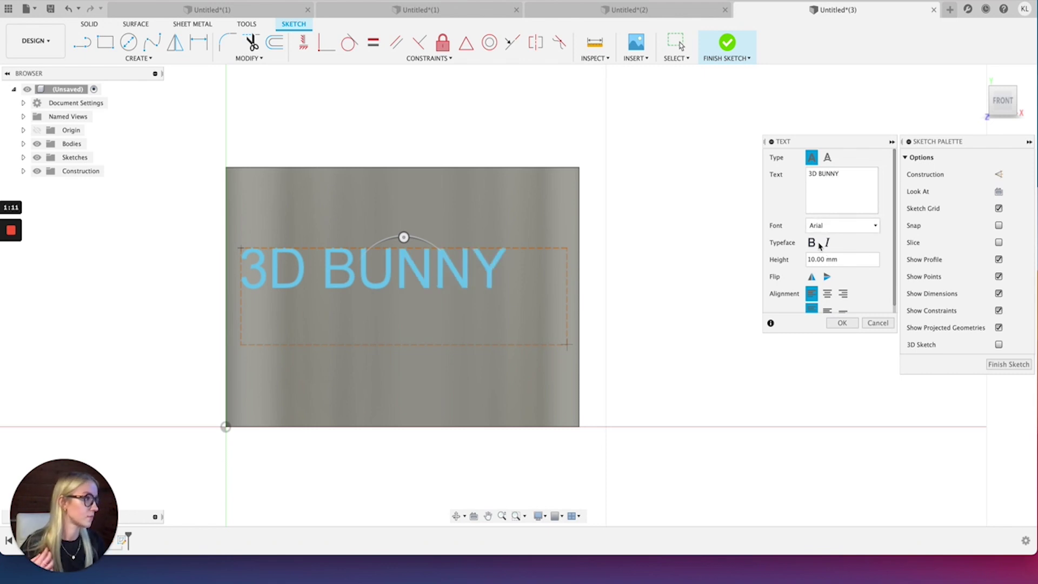
Format the 3D BUNNY text as bold, 12 mm high, centred horizontally and vertically in its frame, and finish the sketch
left_click(812, 242)
left_click(816, 259)
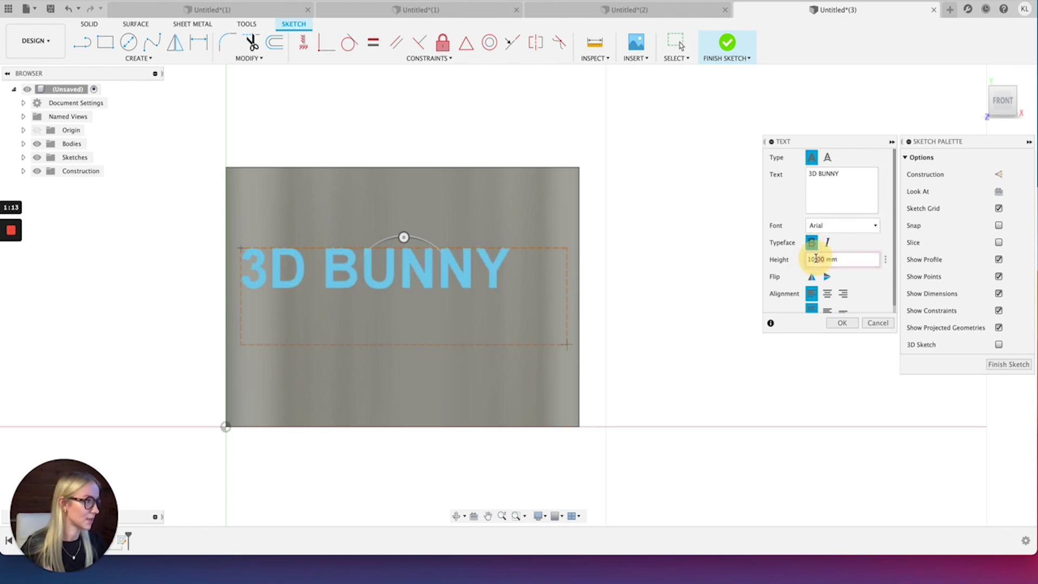
type("11")
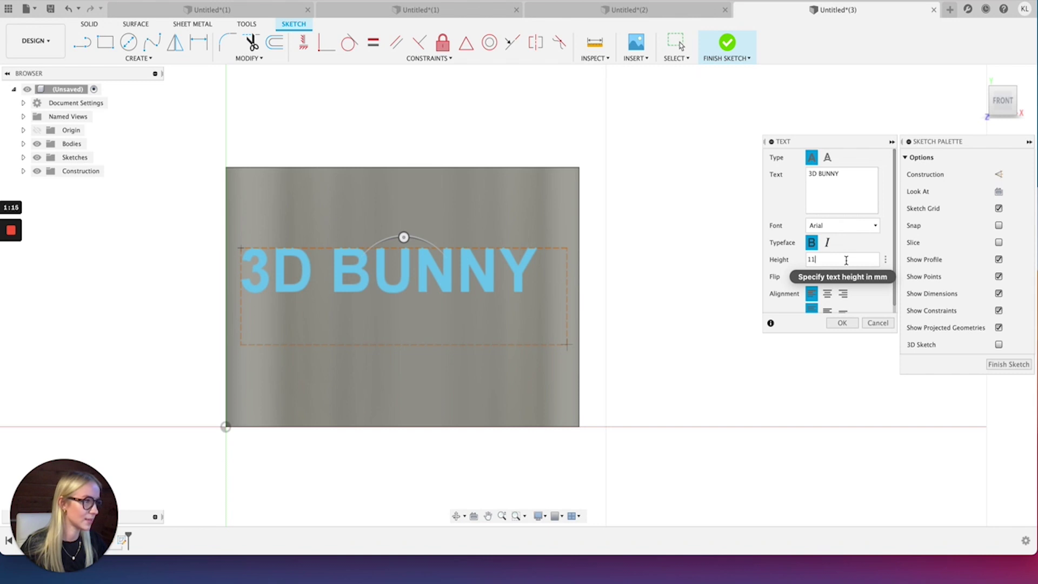
type("2")
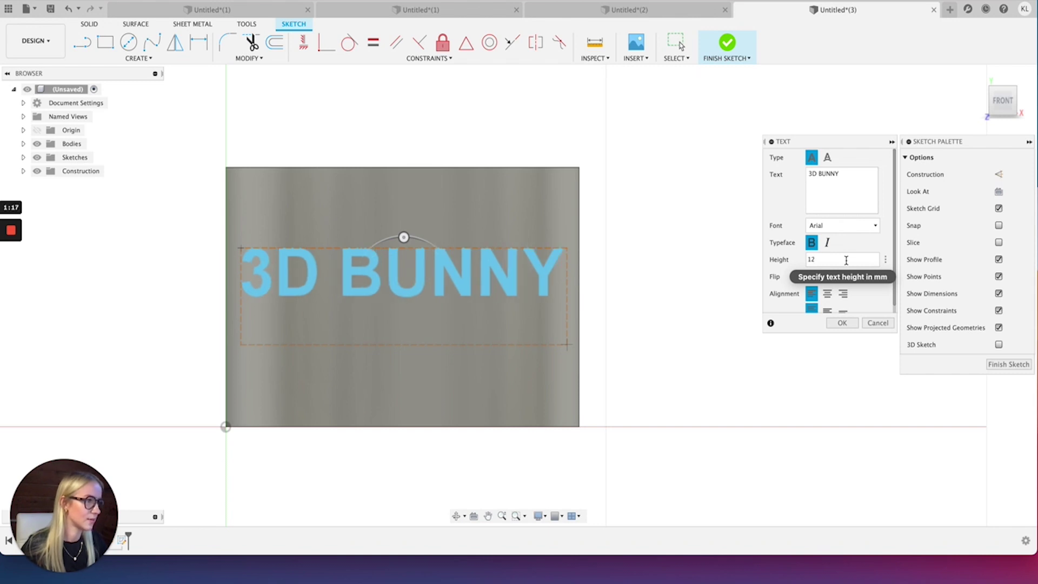
left_click(827, 294)
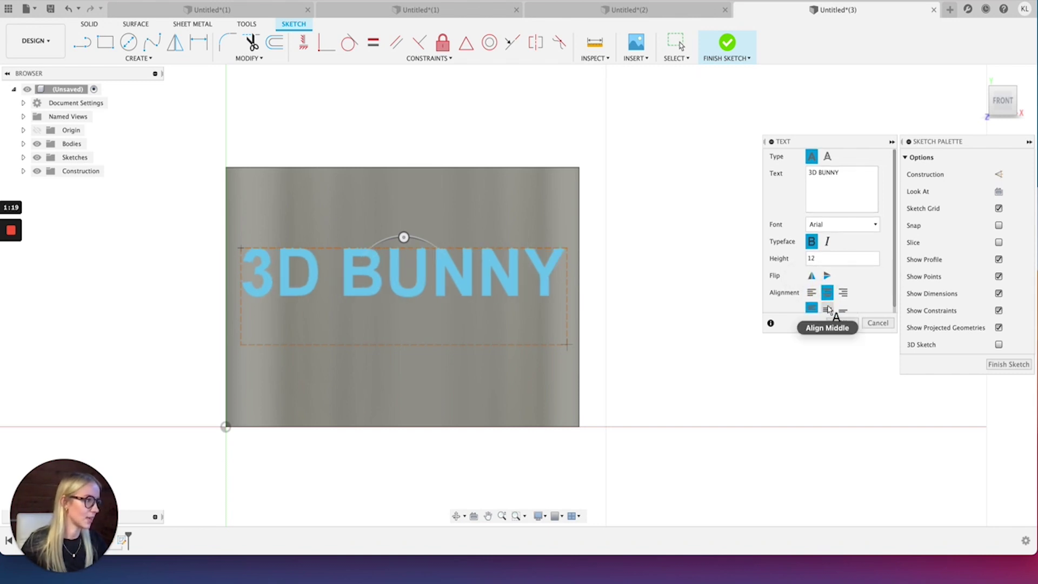
left_click(828, 307)
scroll(833, 306, "down", 1)
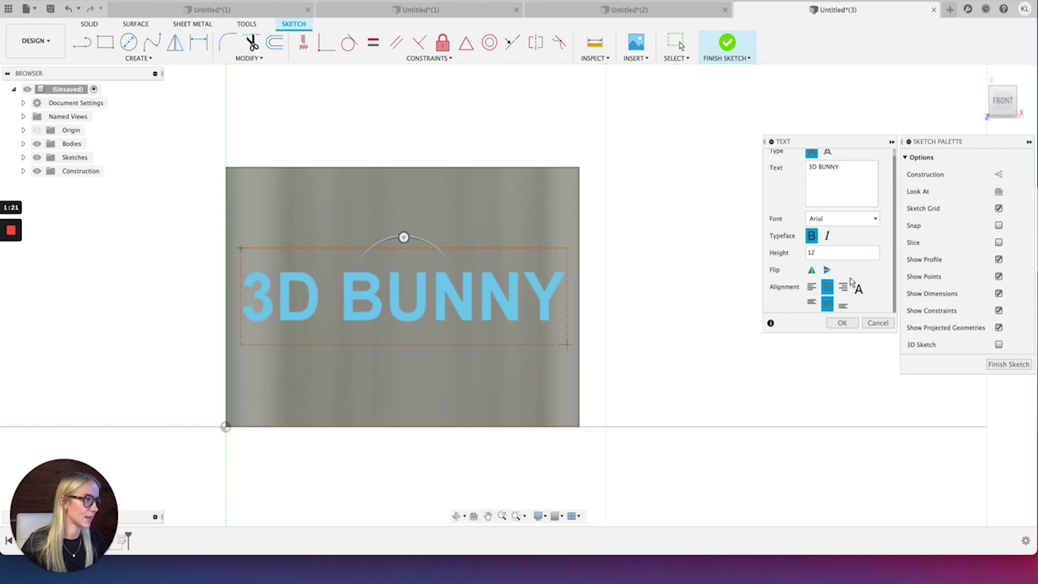
left_click(842, 323)
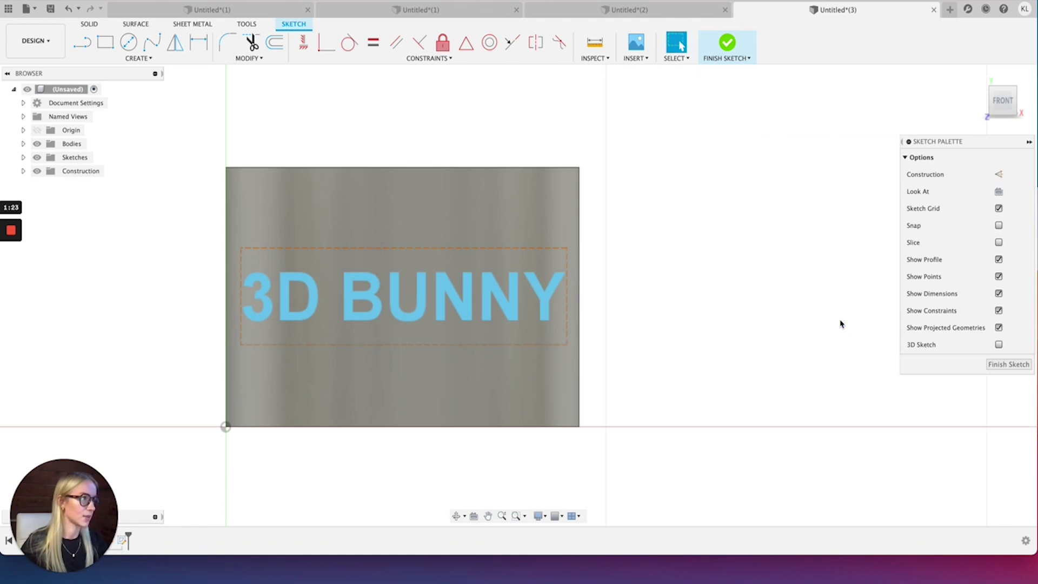
left_click(728, 43)
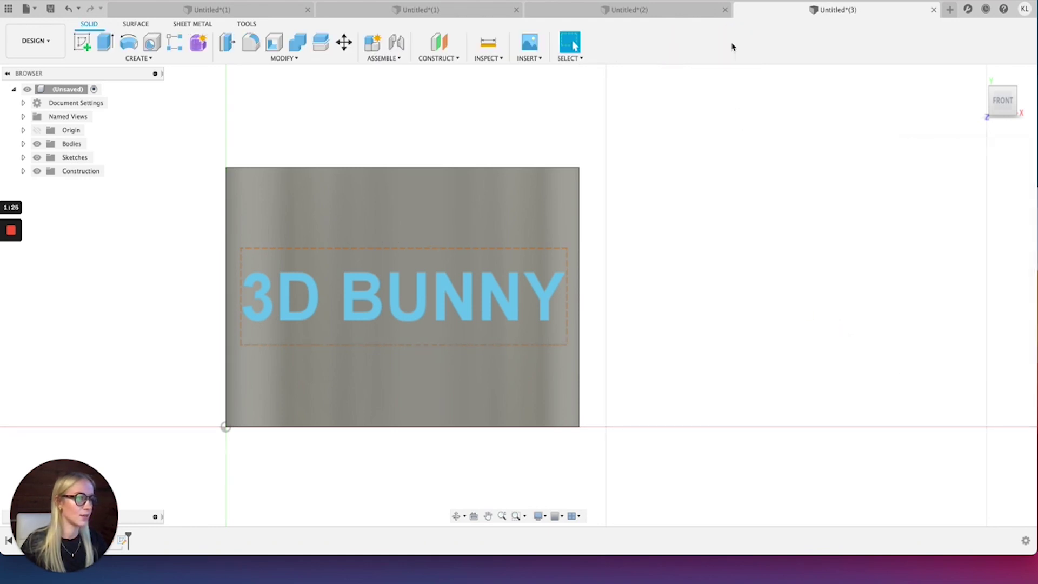
middle_click_drag(927, 118, 901, 128, "shift")
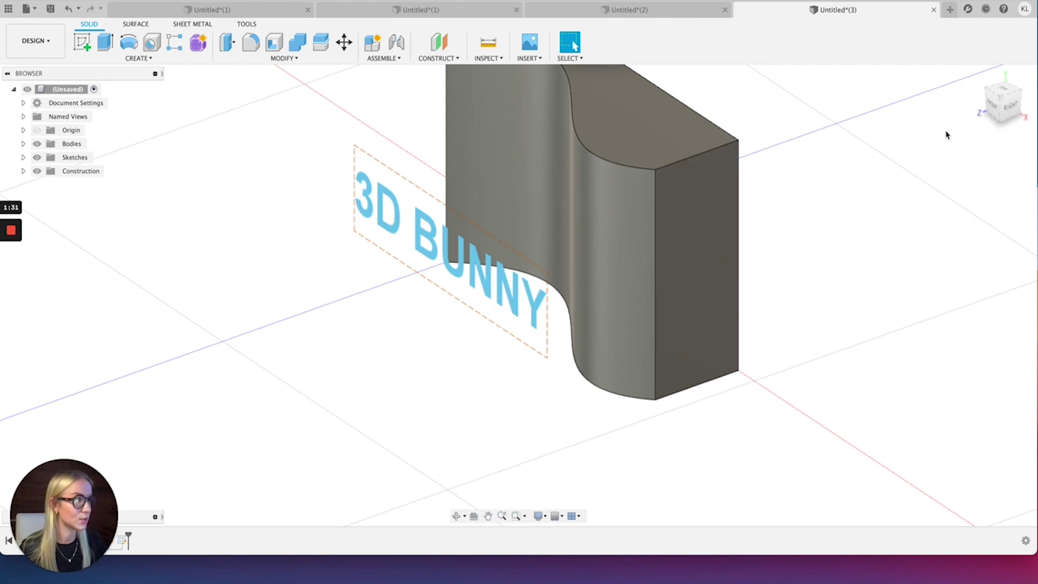
Deboss the 3D BUNNY sketch text 0.55 mm deep into the block's wavy face using Emboss, with tangent chain on
left_click(980, 76)
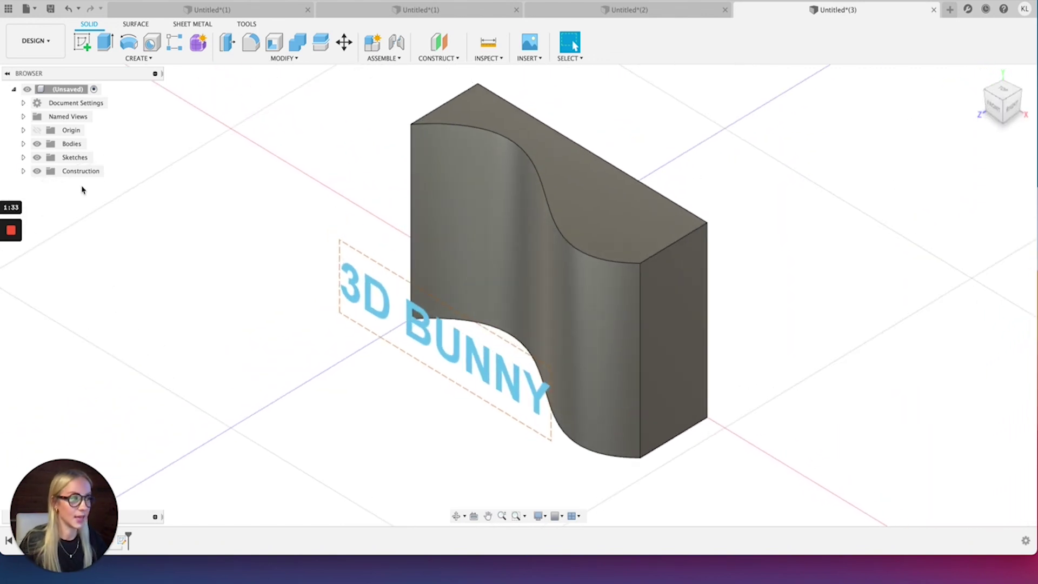
left_click(124, 59)
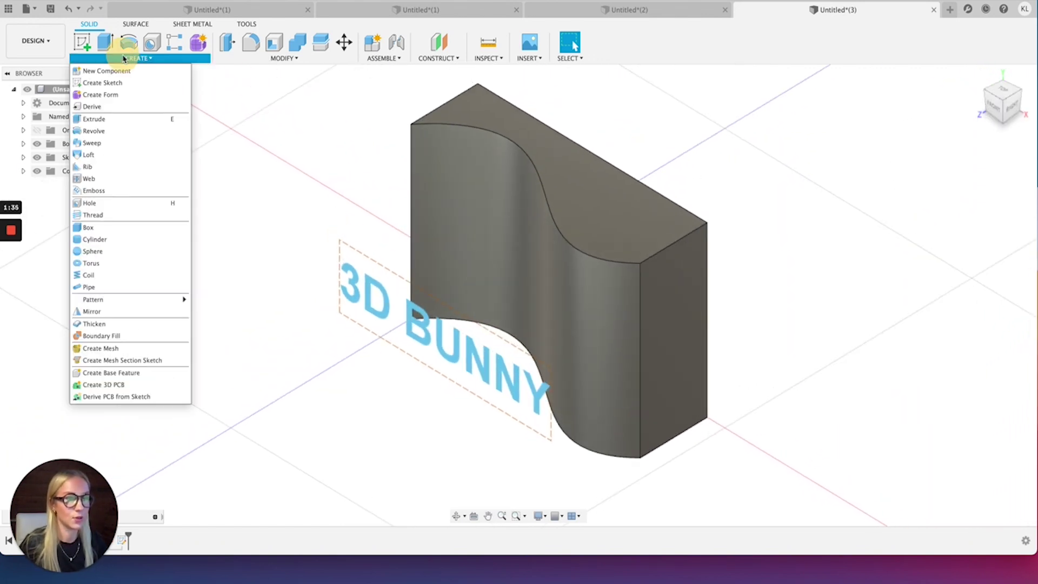
left_click(101, 191)
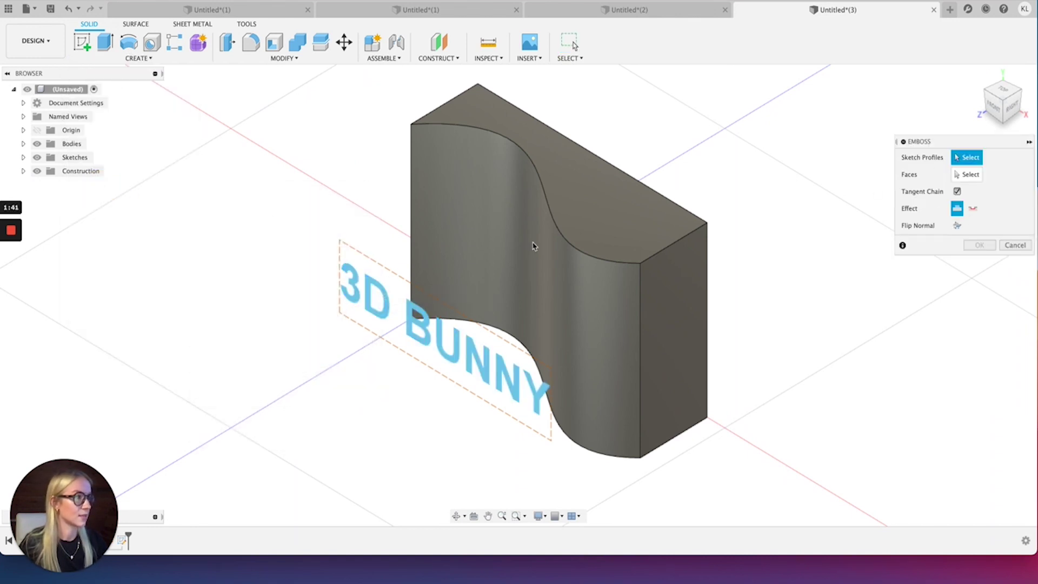
left_click(378, 286)
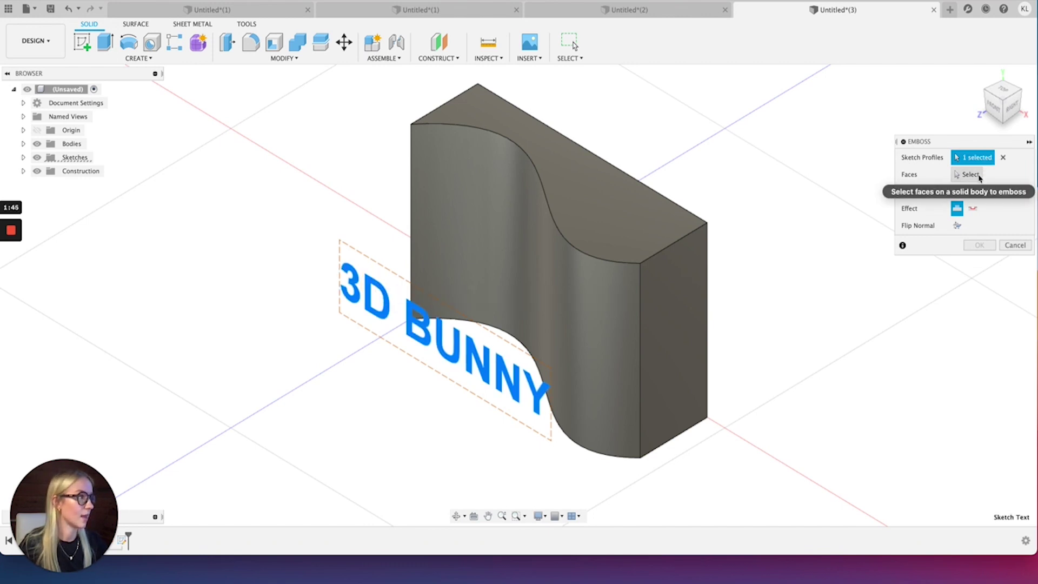
left_click(968, 174)
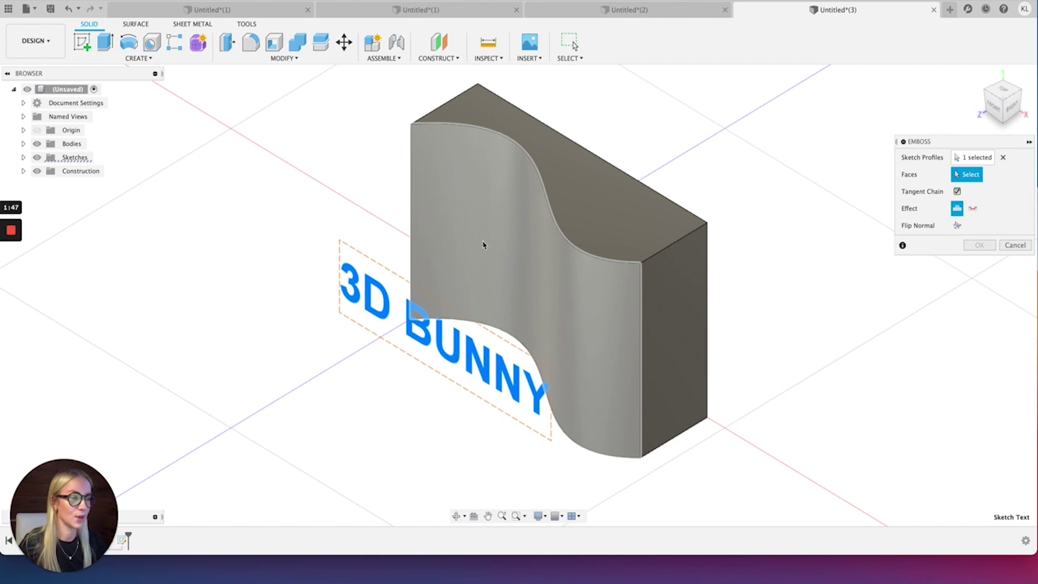
left_click(481, 234)
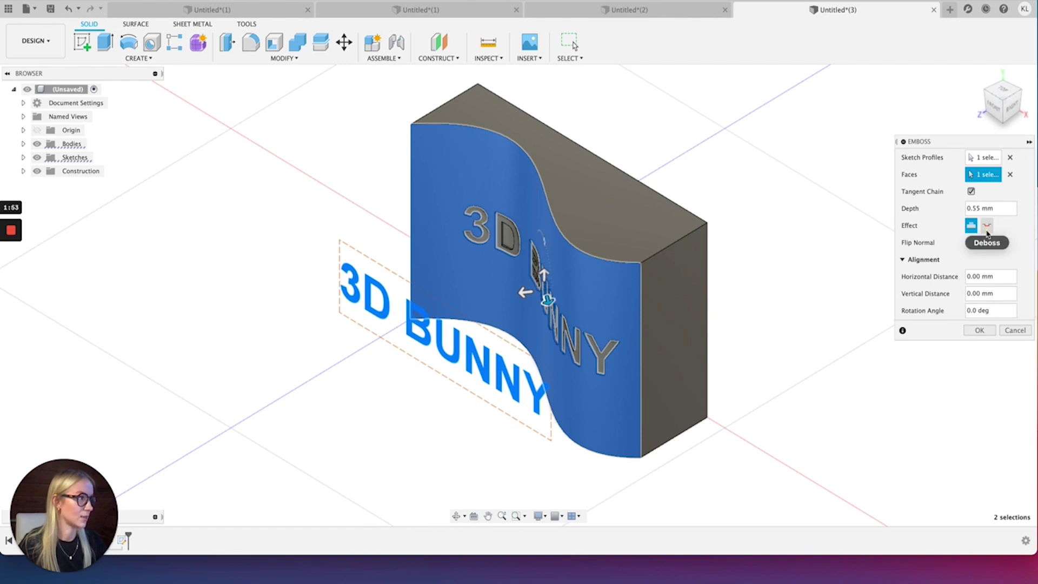
left_click(978, 331)
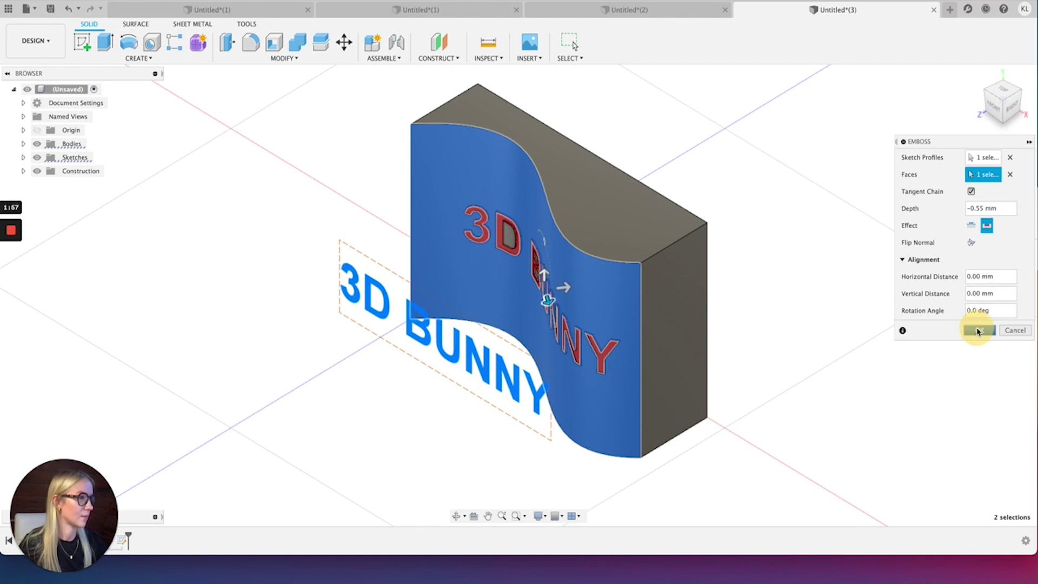
left_click(995, 106)
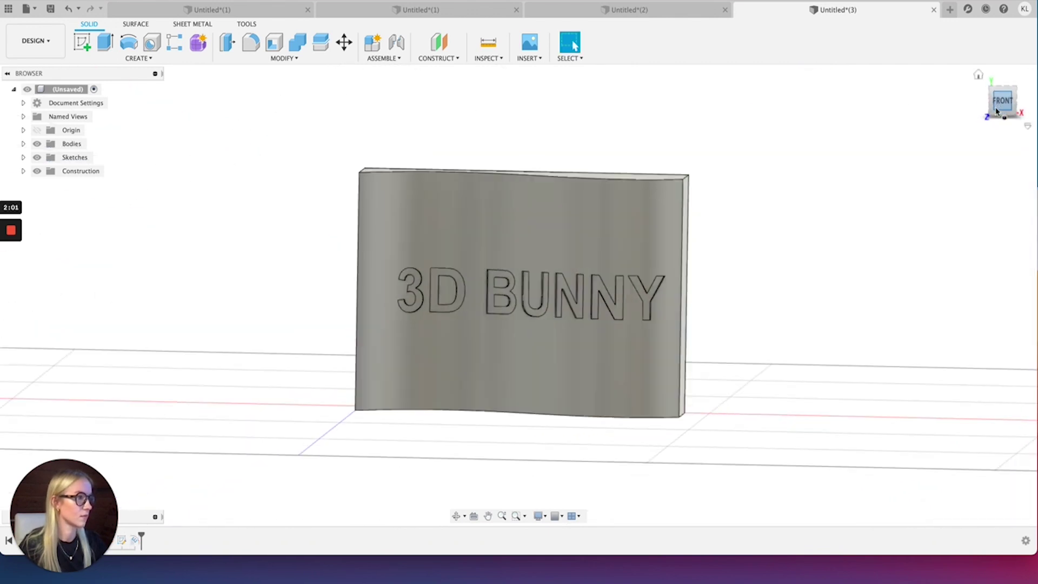
mouse_move(999, 104)
left_mouse_down()
mouse_move(1003, 146)
mouse_move(962, 139)
mouse_move(975, 109)
left_mouse_up()
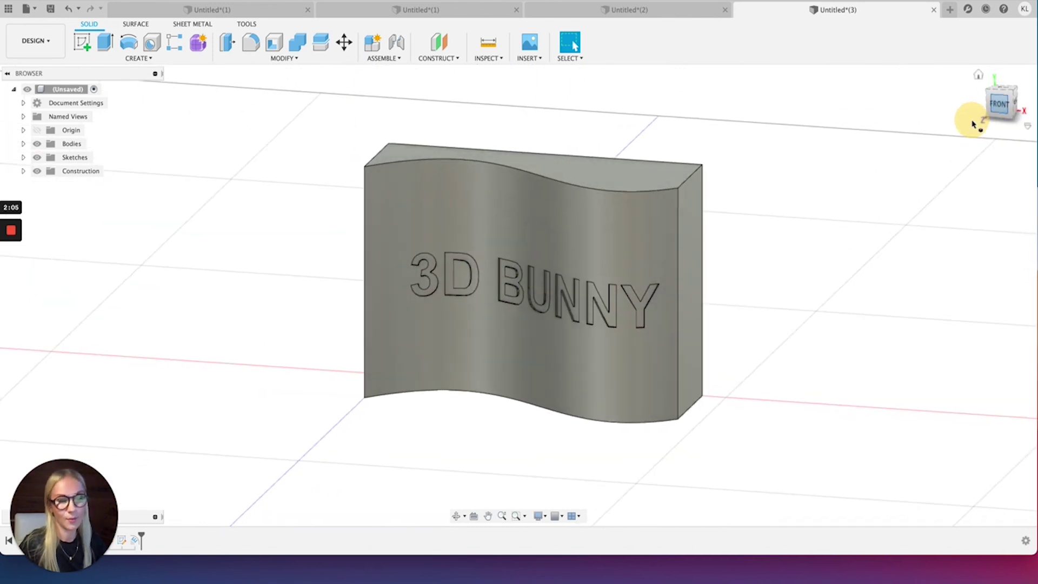